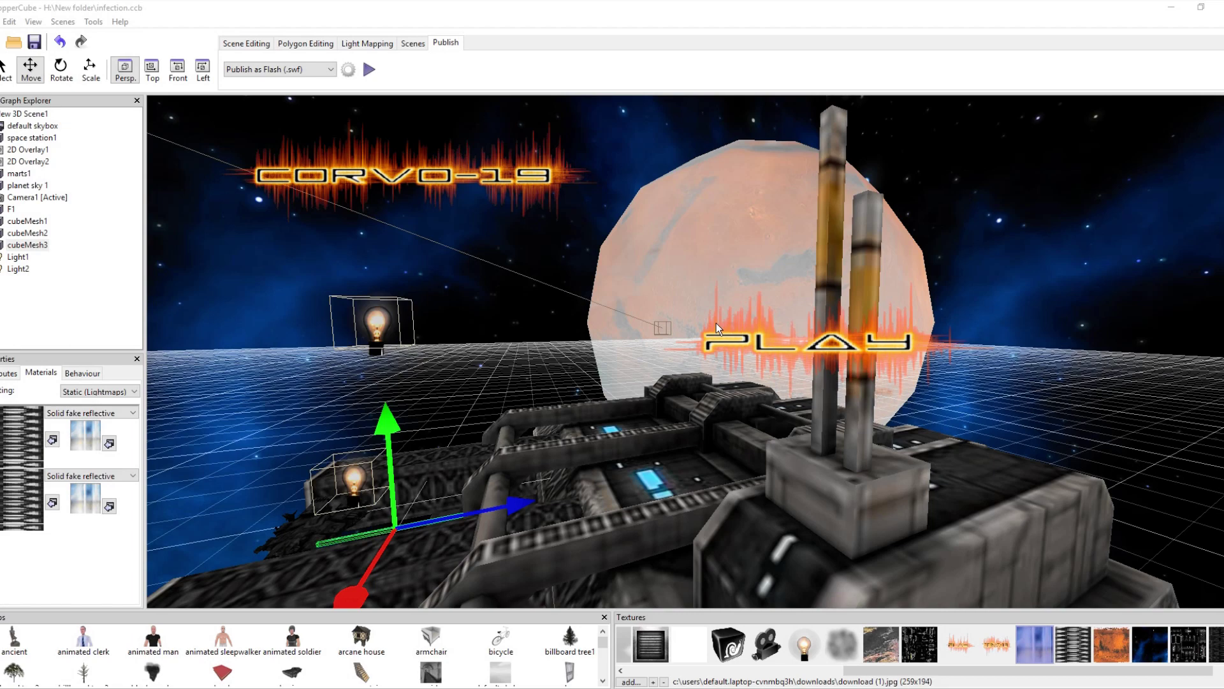
# Switch the perspective viewport to wireframe display and look at the space station scene from farther away
pyautogui.moveTo(690, 471); pyautogui.dragTo(653, 431, button='right')
pyautogui.click(672, 216)
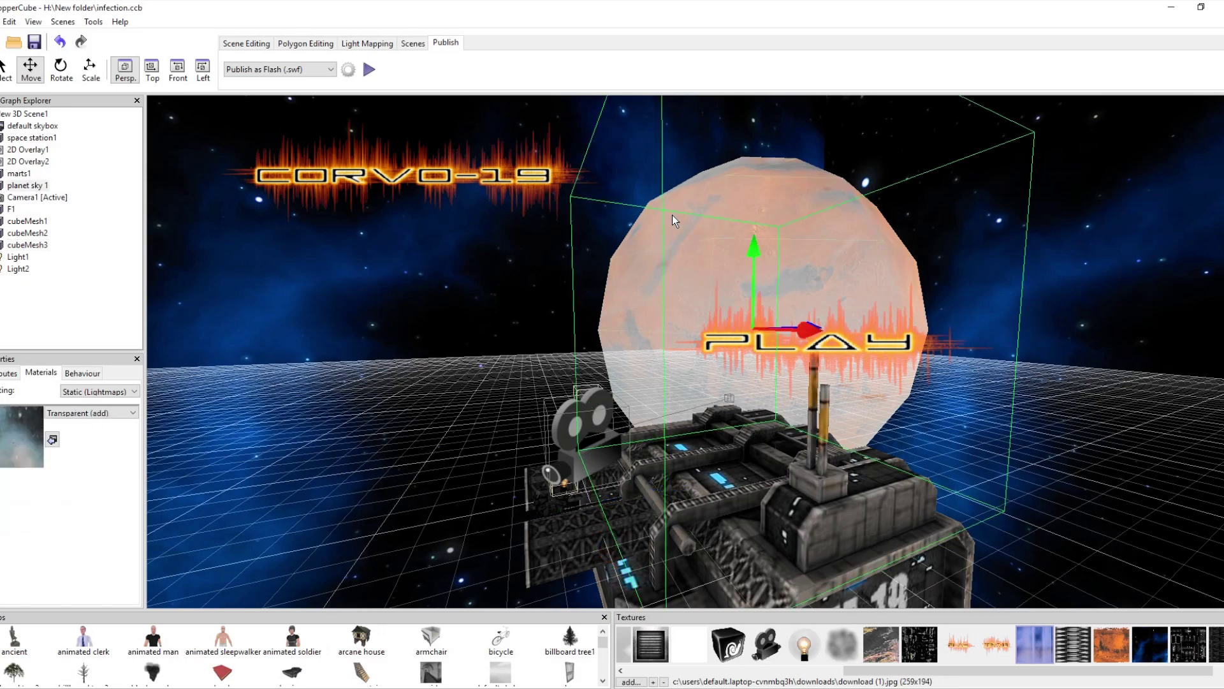
pyautogui.rightClick(946, 228)
pyautogui.click(969, 266)
pyautogui.moveTo(970, 266); pyautogui.dragTo(954, 381, button='right')
pyautogui.click(921, 354)
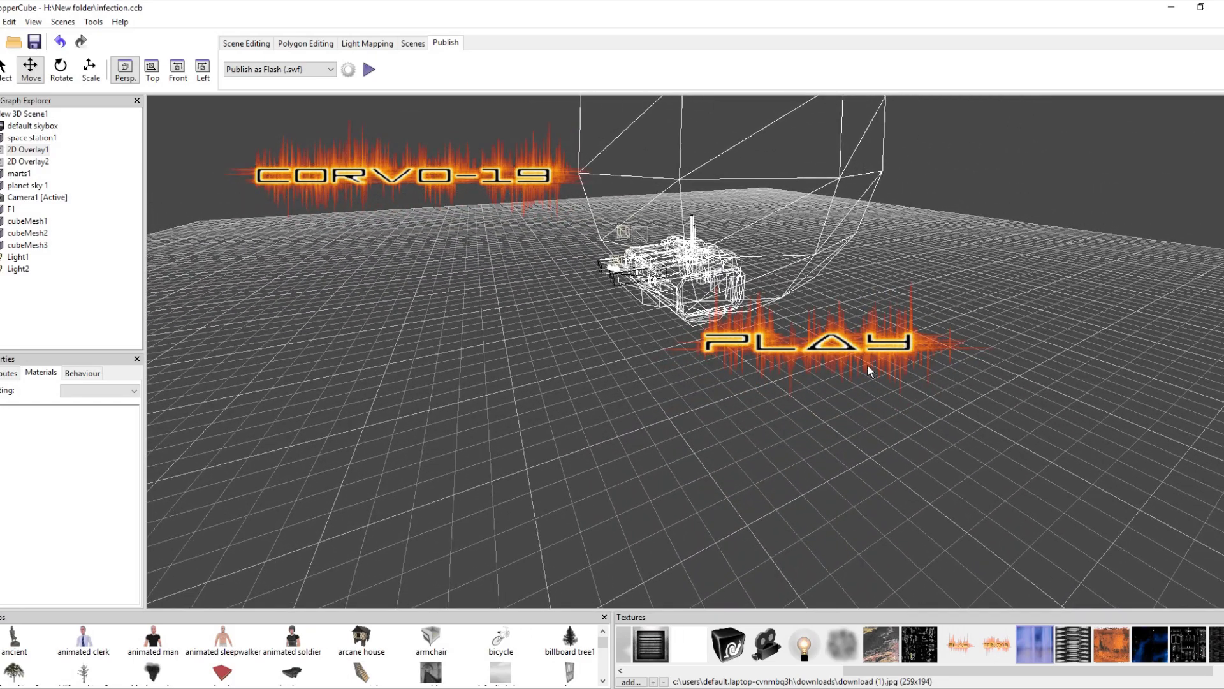
# Examine the wireframe geometry of the spaceship, the space station and the cube mesh beside it
pyautogui.scroll(10, 760, 282)
pyautogui.scroll(-10, 759, 281)
pyautogui.scroll(8, 832, 411)
pyautogui.scroll(10, 833, 411)
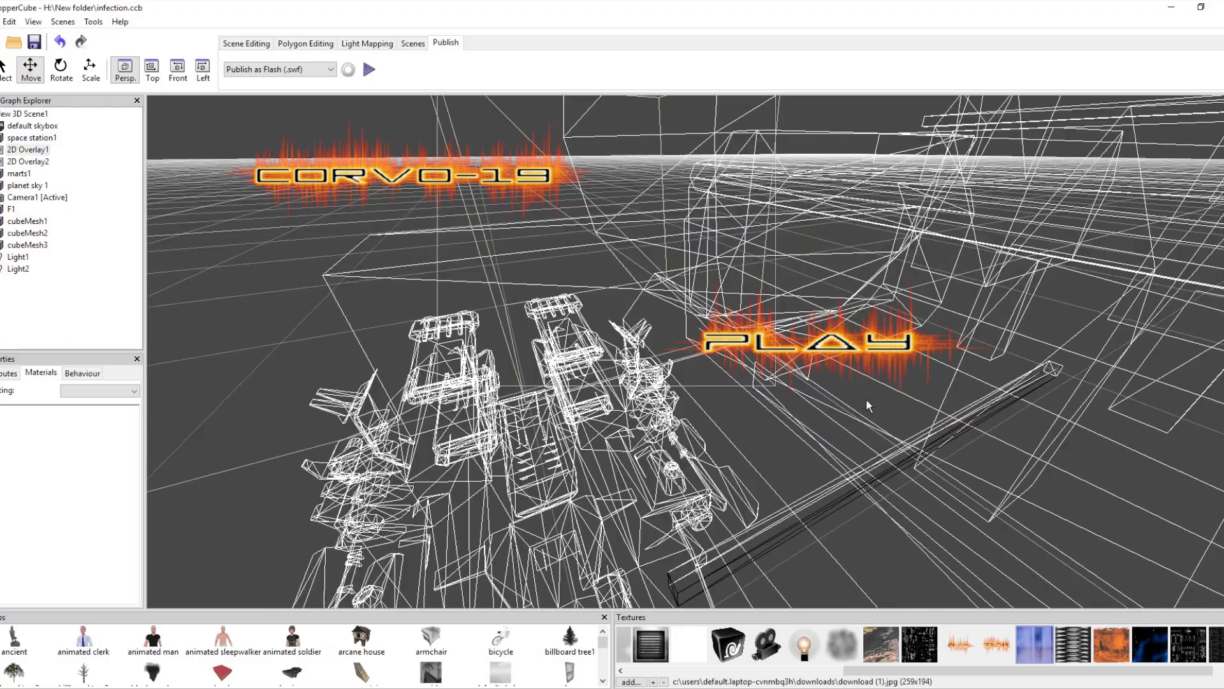
pyautogui.scroll(-8, 657, 429)
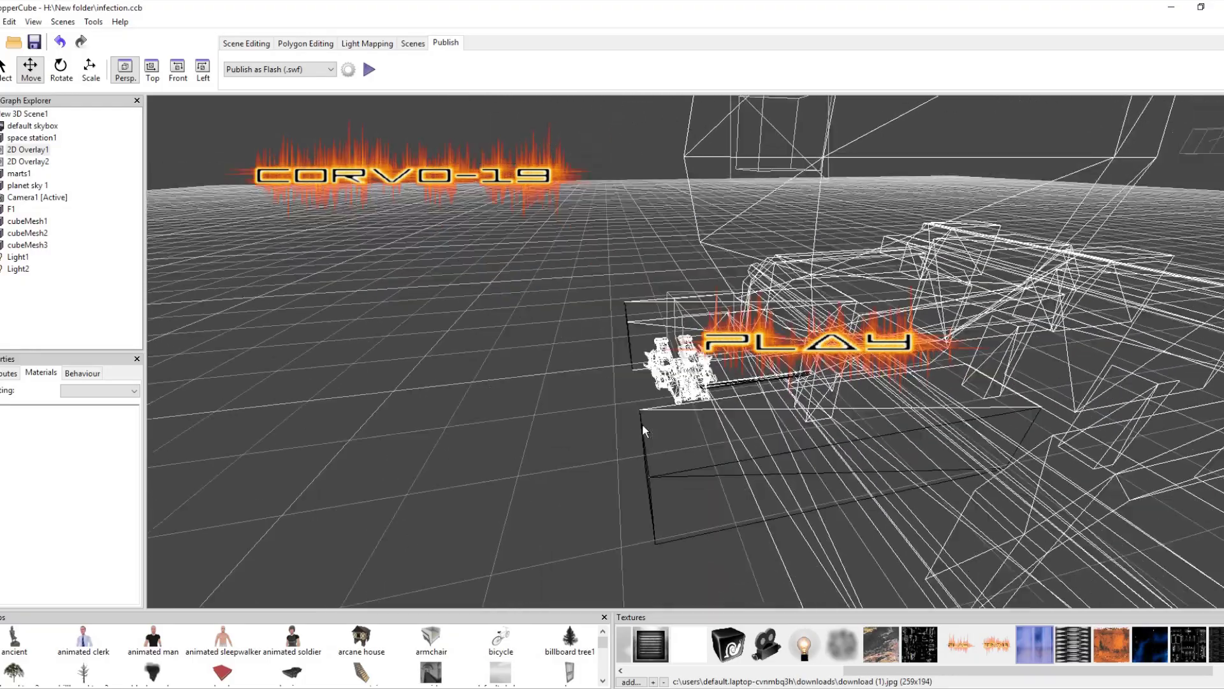
pyautogui.scroll(5, 642, 423)
pyautogui.moveTo(500, 408); pyautogui.dragTo(546, 376, button='right')
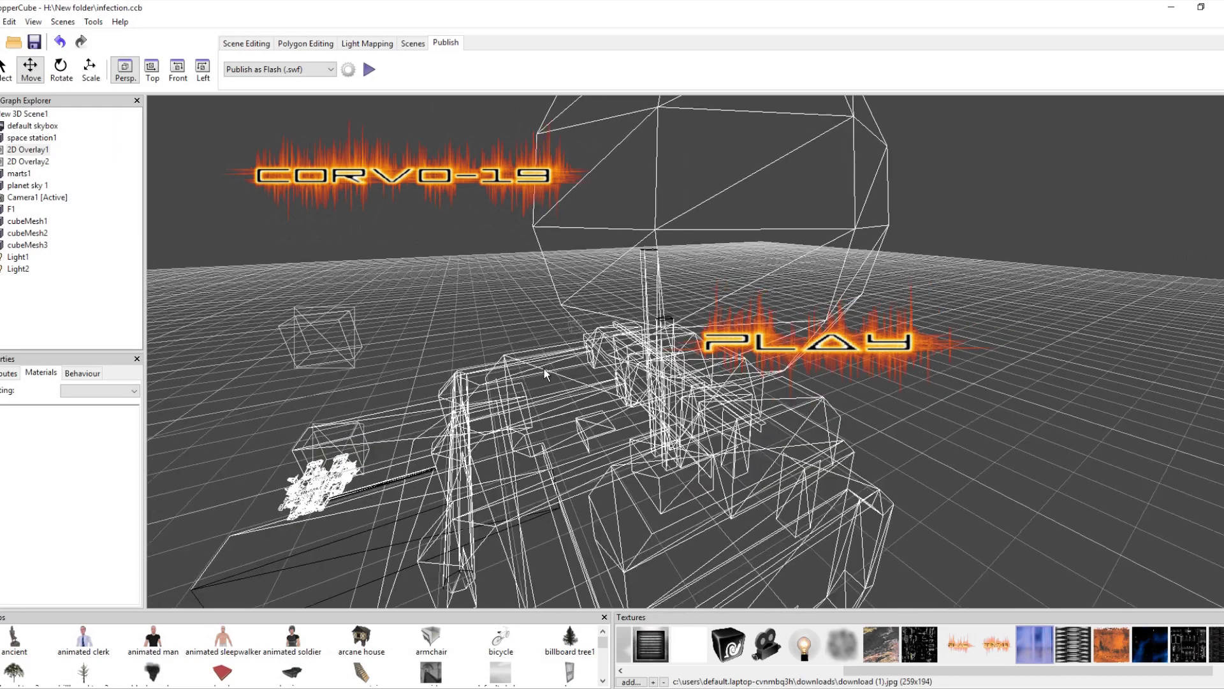
pyautogui.click(526, 451)
pyautogui.moveTo(602, 425); pyautogui.dragTo(607, 385, button='right')
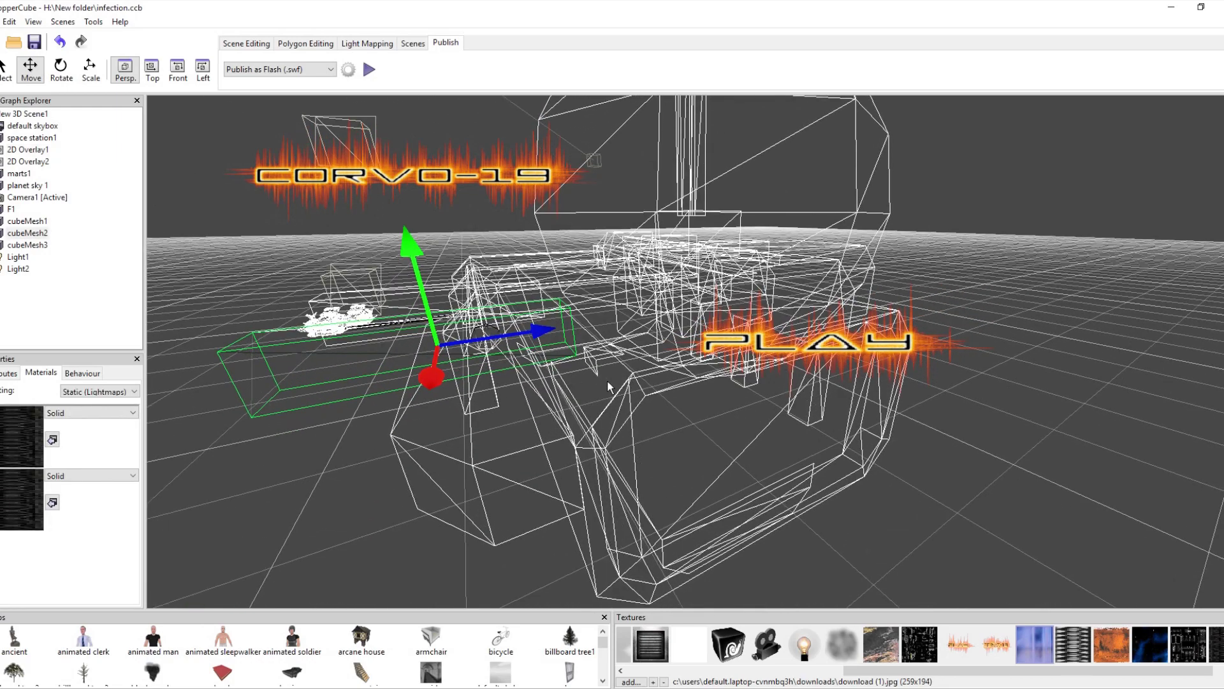
pyautogui.moveTo(501, 413)
pyautogui.mouseDown(button='right')
pyautogui.moveTo(403, 386)
pyautogui.moveTo(412, 403)
pyautogui.mouseUp(button='right')
# Turn off wireframe display and examine the textured spaceship and the space station's deck up close
pyautogui.rightClick(596, 357)
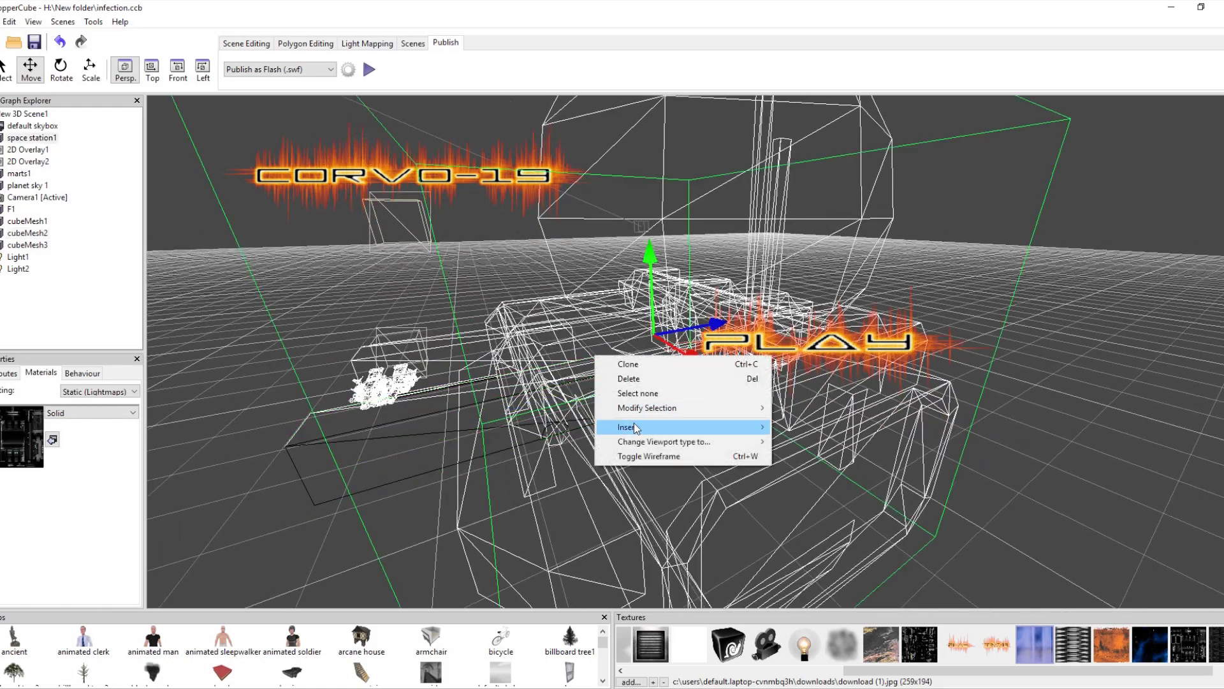
pyautogui.click(626, 455)
pyautogui.moveTo(626, 453); pyautogui.dragTo(686, 445, button='right')
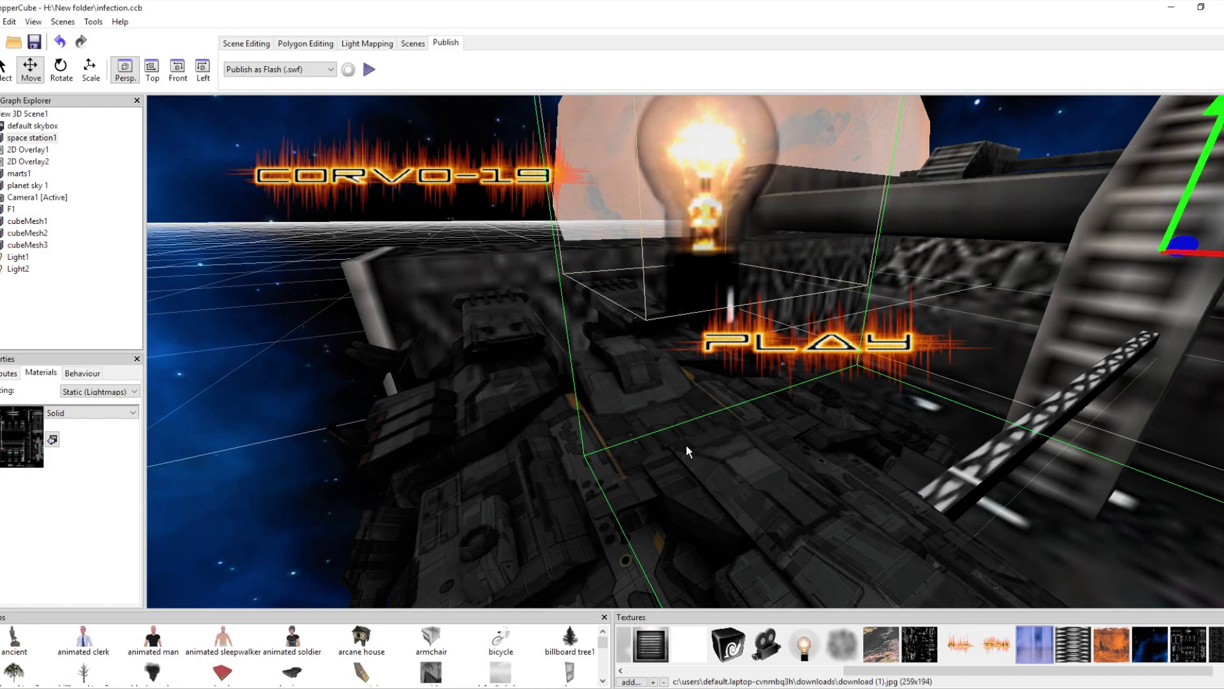
pyautogui.moveTo(686, 445); pyautogui.dragTo(748, 464, button='middle')
pyautogui.scroll(-3, 752, 467)
pyautogui.moveTo(633, 450); pyautogui.dragTo(542, 413, button='middle')
pyautogui.moveTo(778, 396); pyautogui.dragTo(495, 444, button='right')
pyautogui.scroll(-3, 801, 441)
pyautogui.moveTo(801, 441); pyautogui.dragTo(728, 448, button='right')
pyautogui.scroll(4, 775, 453)
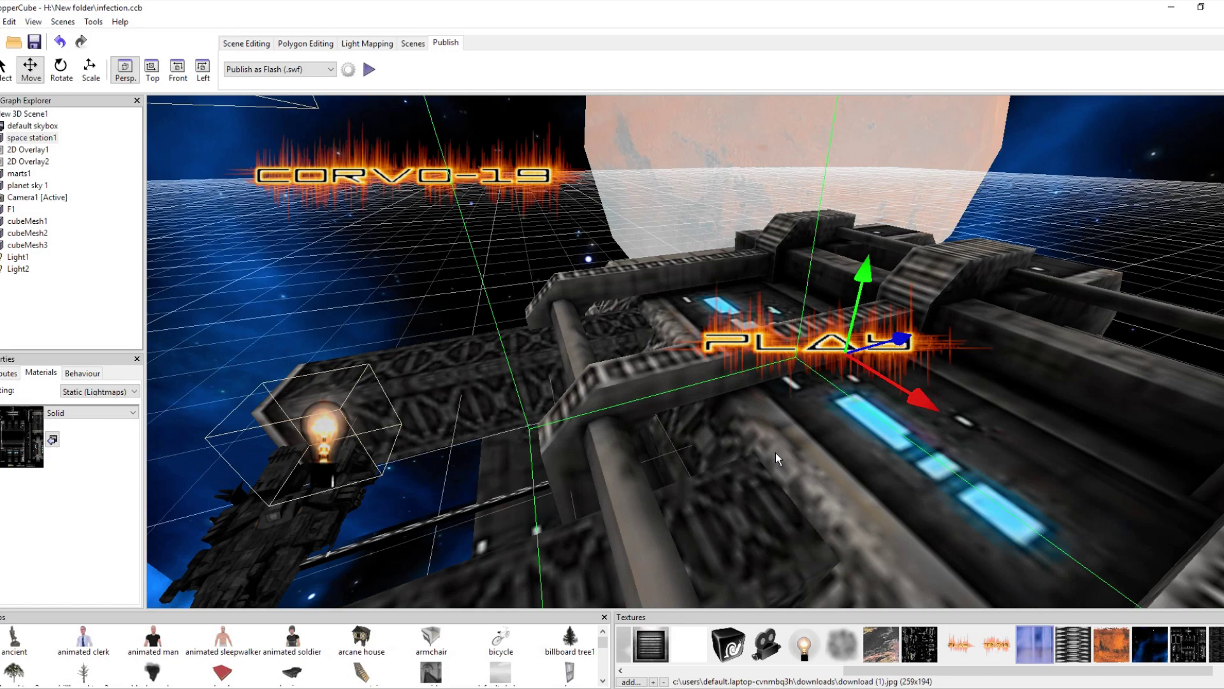
pyautogui.moveTo(776, 453); pyautogui.dragTo(767, 480)
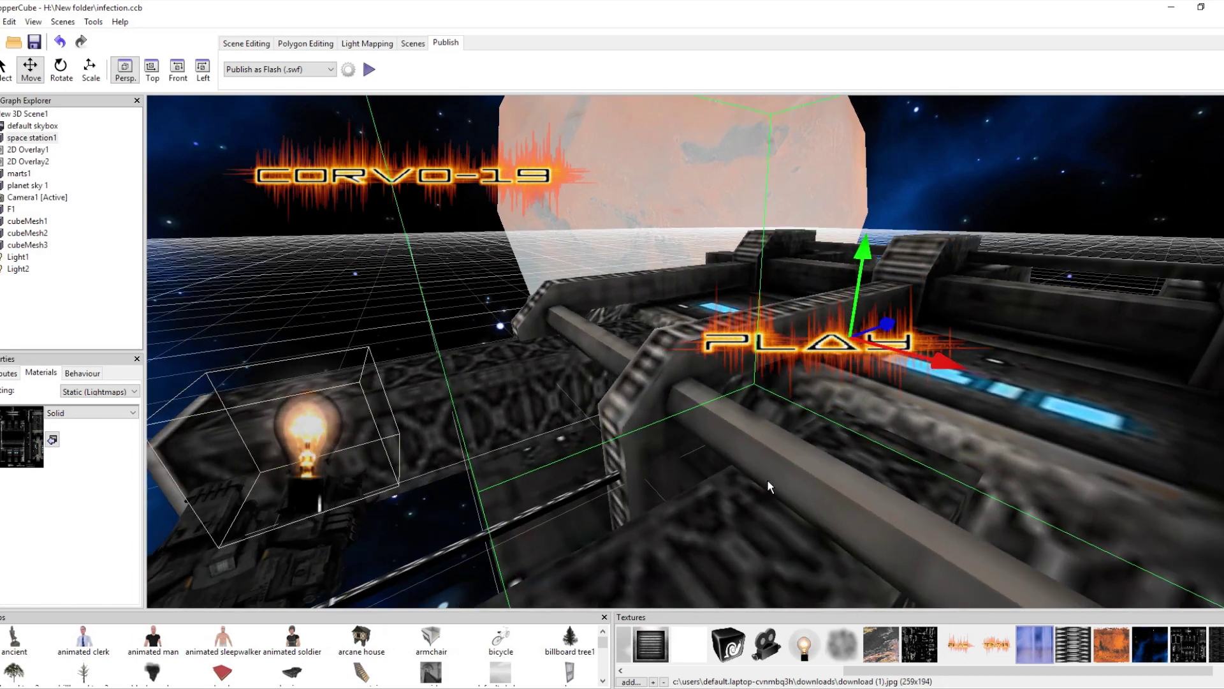
pyautogui.scroll(-5, 767, 480)
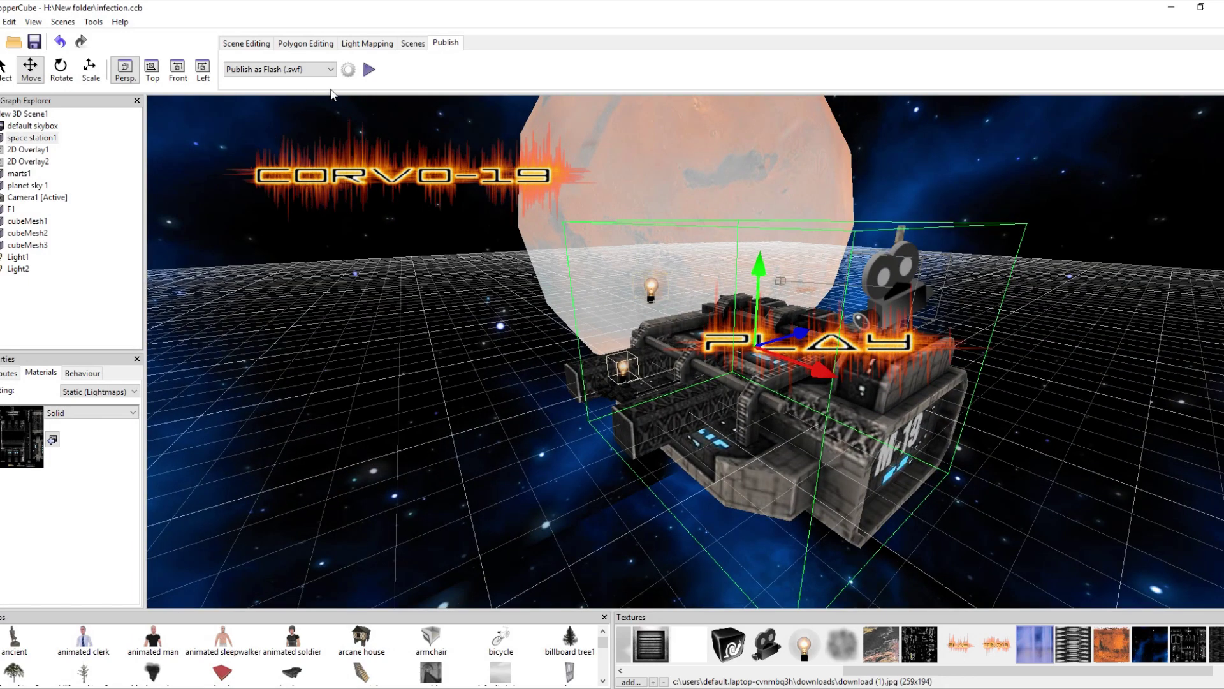
# Review the WebGL publishing settings, then close the dialog without saving changes
pyautogui.click(348, 69)
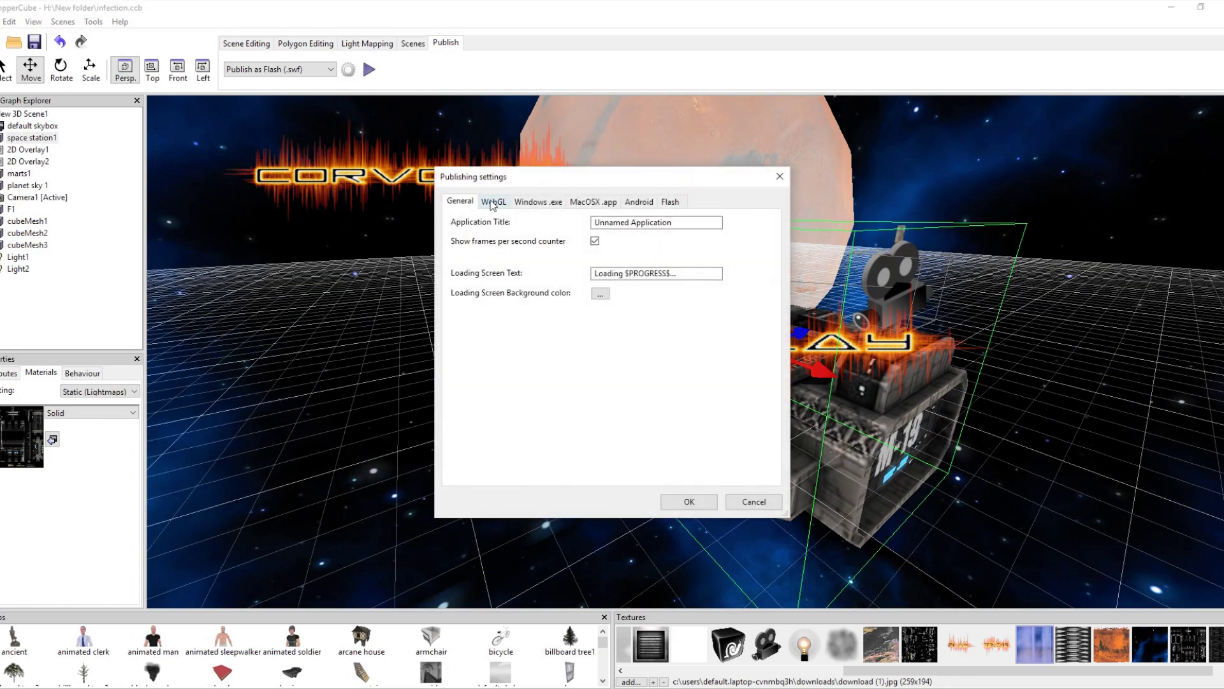
pyautogui.click(493, 202)
pyautogui.click(605, 279)
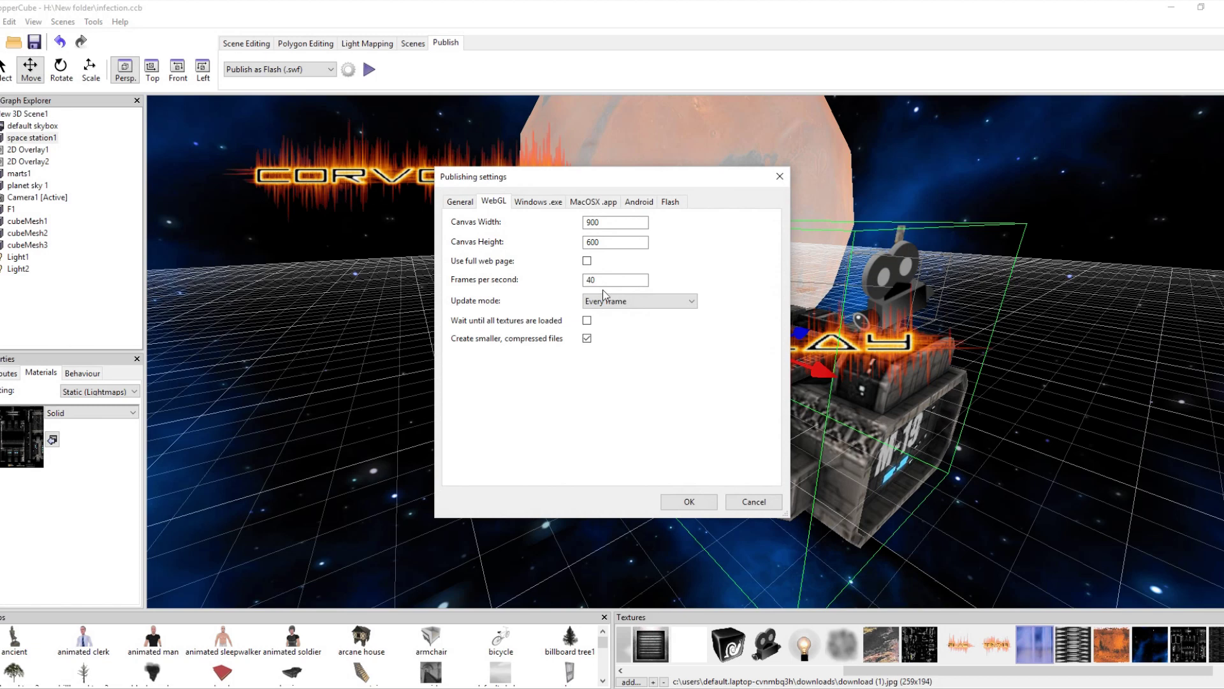
pyautogui.click(737, 499)
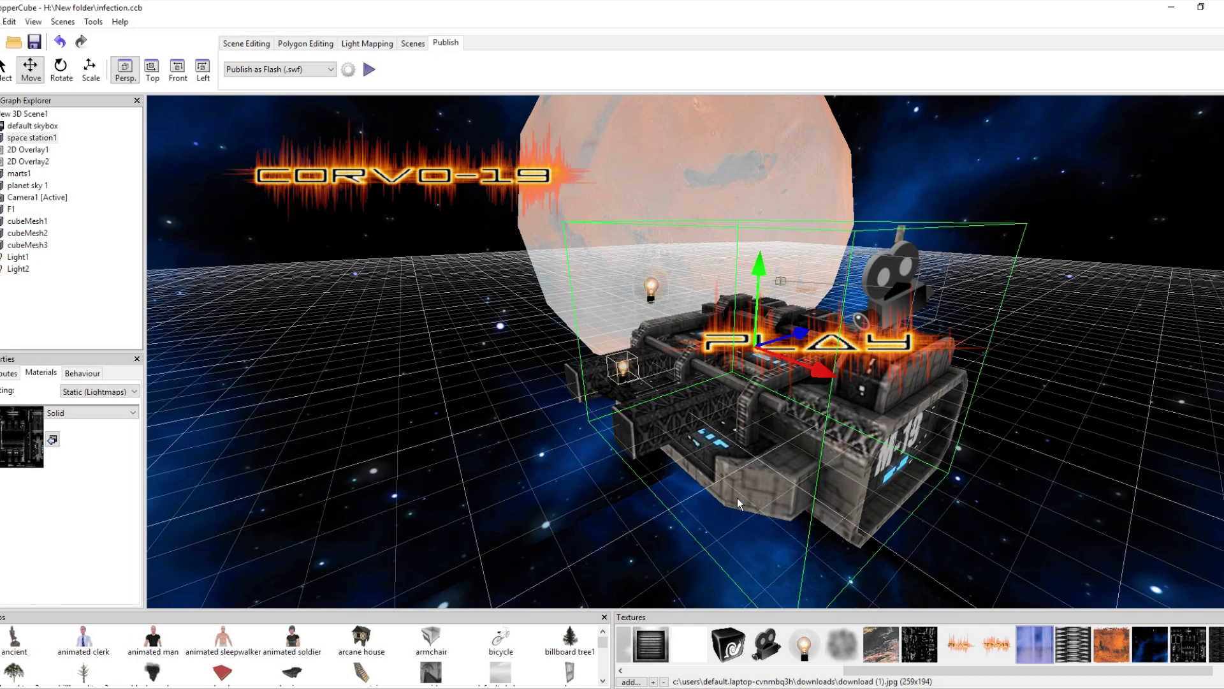
# Inspect the spaceship and station around Light2 in wireframe, then return the viewport to textured display
pyautogui.rightClick(737, 497)
pyautogui.click(769, 595)
pyautogui.moveTo(704, 521); pyautogui.dragTo(743, 517, button='right')
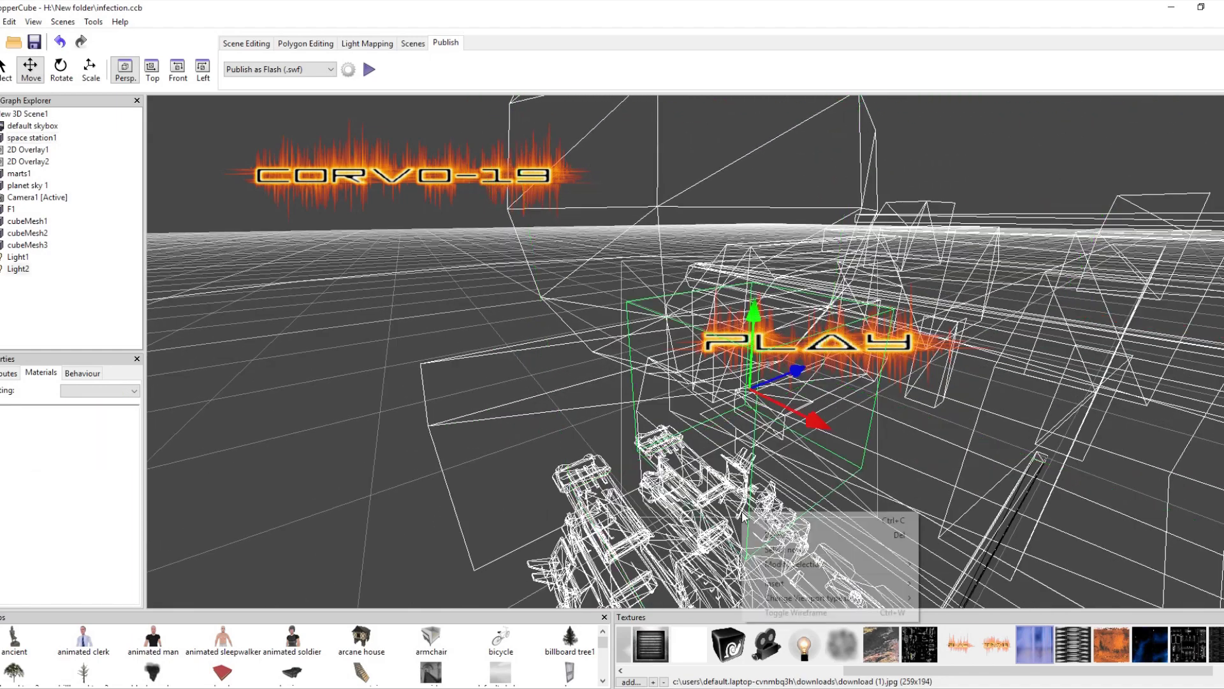
pyautogui.click(788, 612)
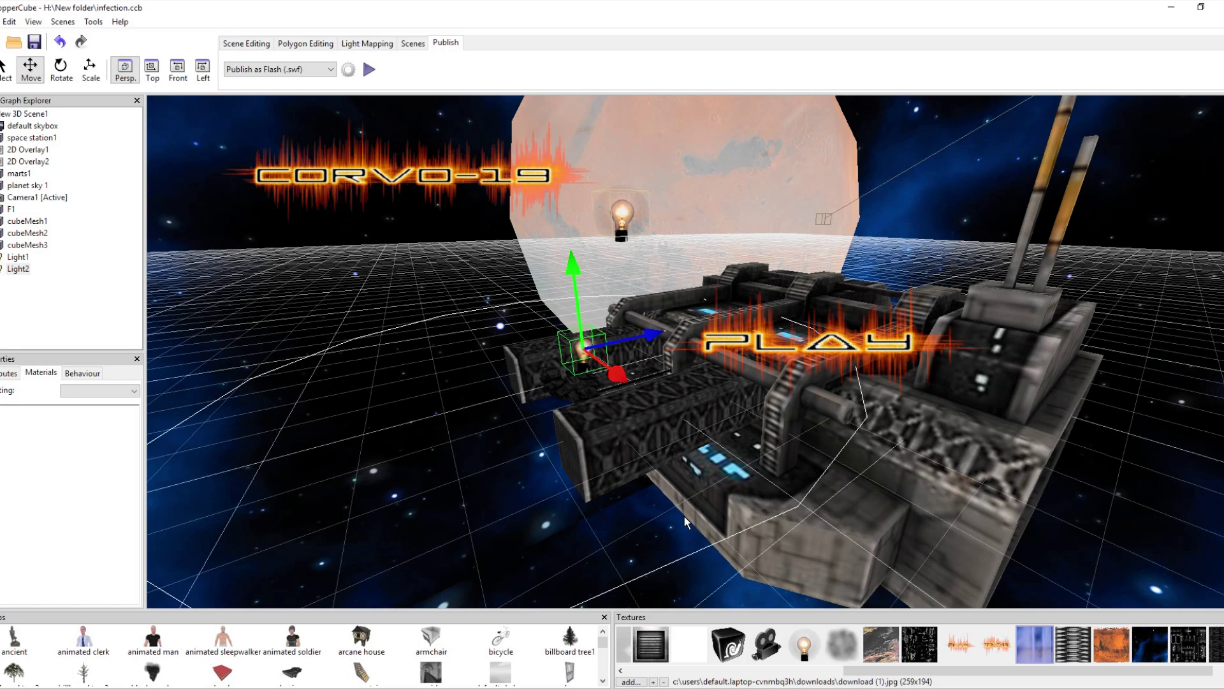
pyautogui.scroll(8, 683, 515)
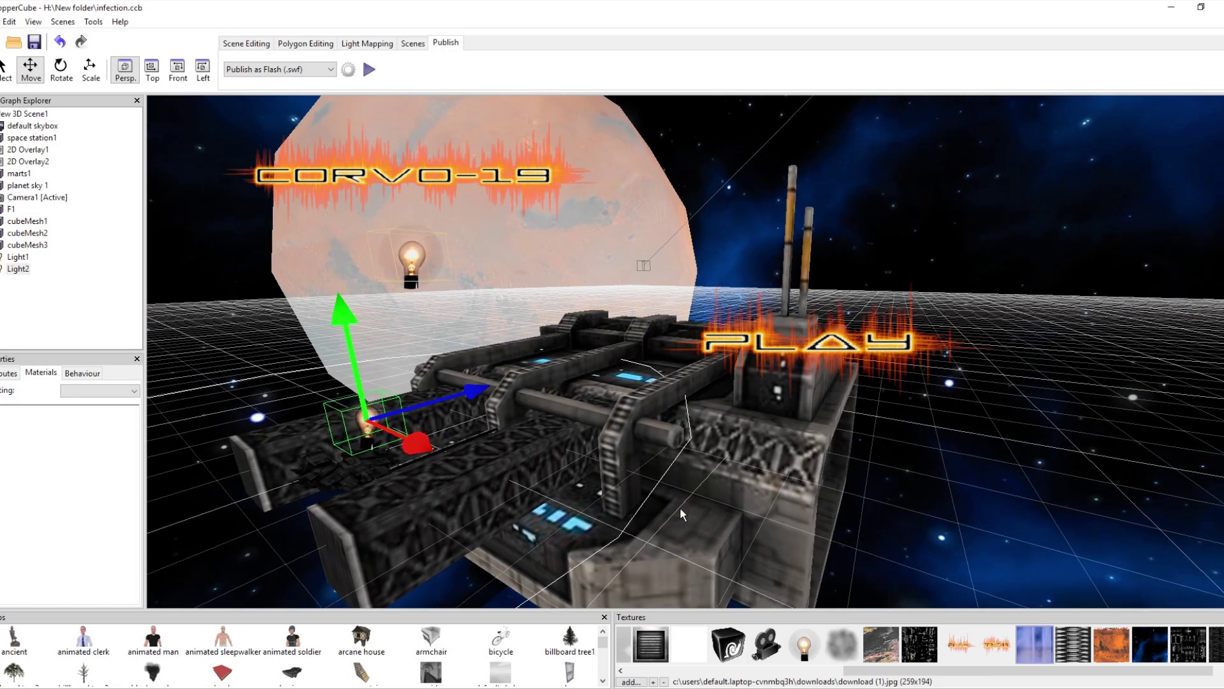
pyautogui.scroll(-5, 678, 506)
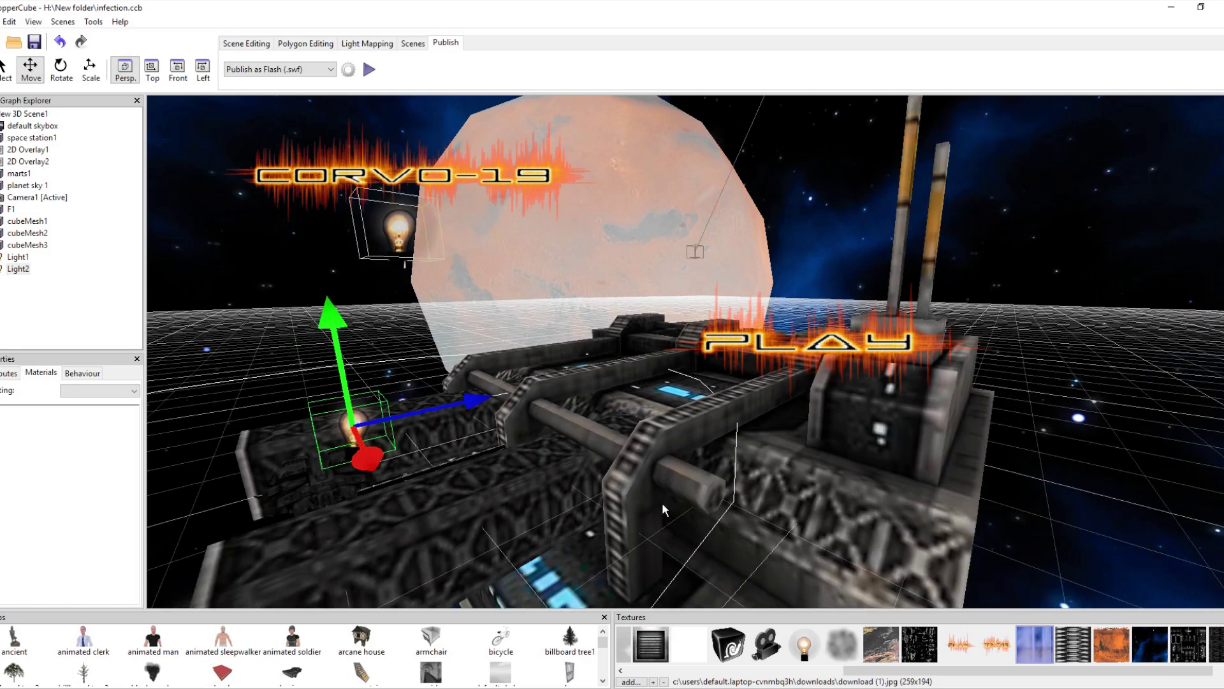
# Add a "When clicked on this do something" behaviour to the PLAY overlay, 2D Overlay1
pyautogui.click(547, 175)
pyautogui.click(778, 334)
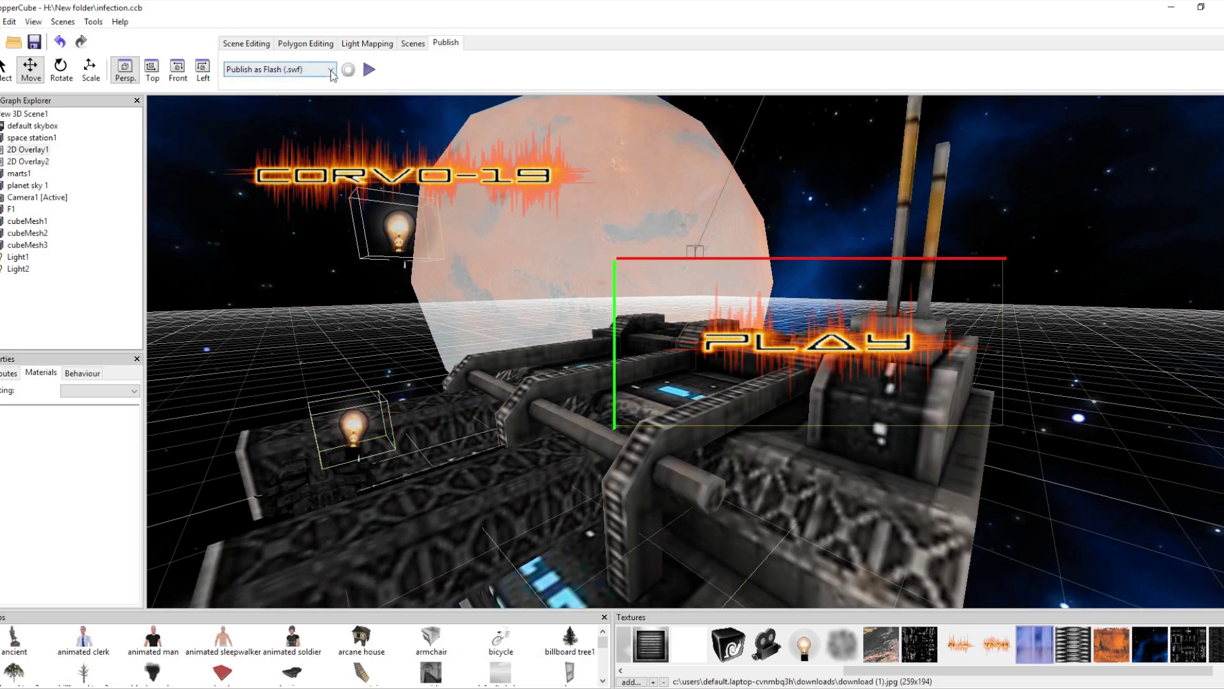
pyautogui.moveTo(508, 110); pyautogui.dragTo(511, 111, button='right')
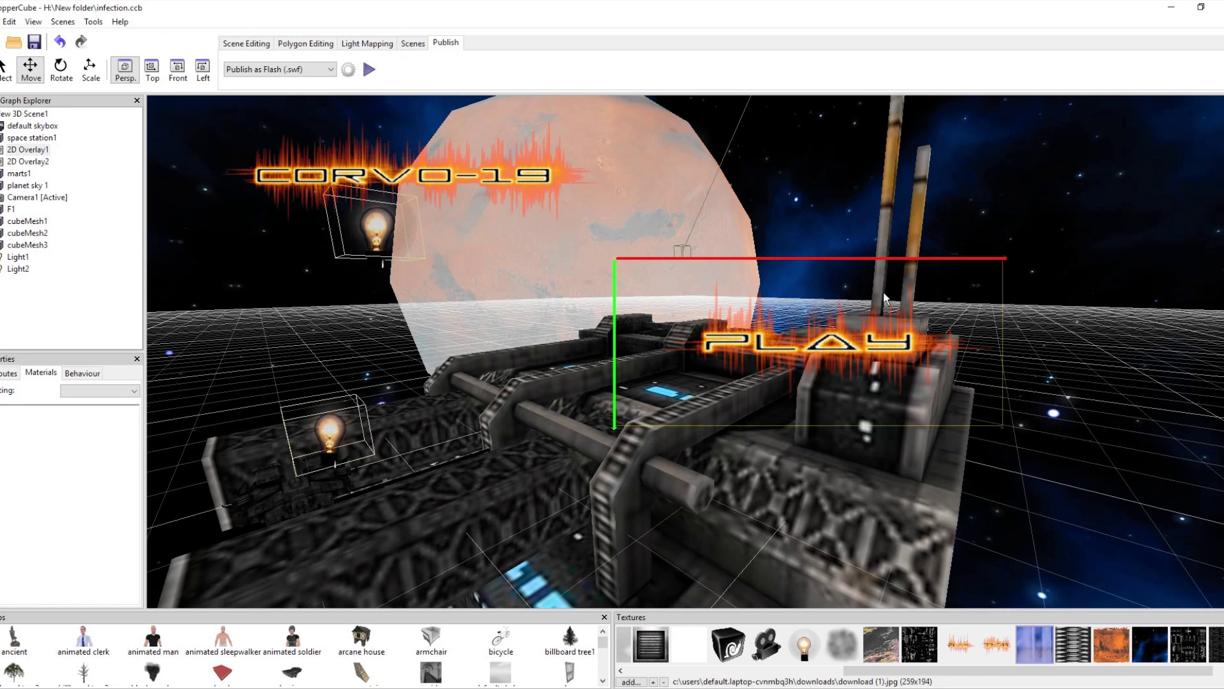
pyautogui.click(83, 373)
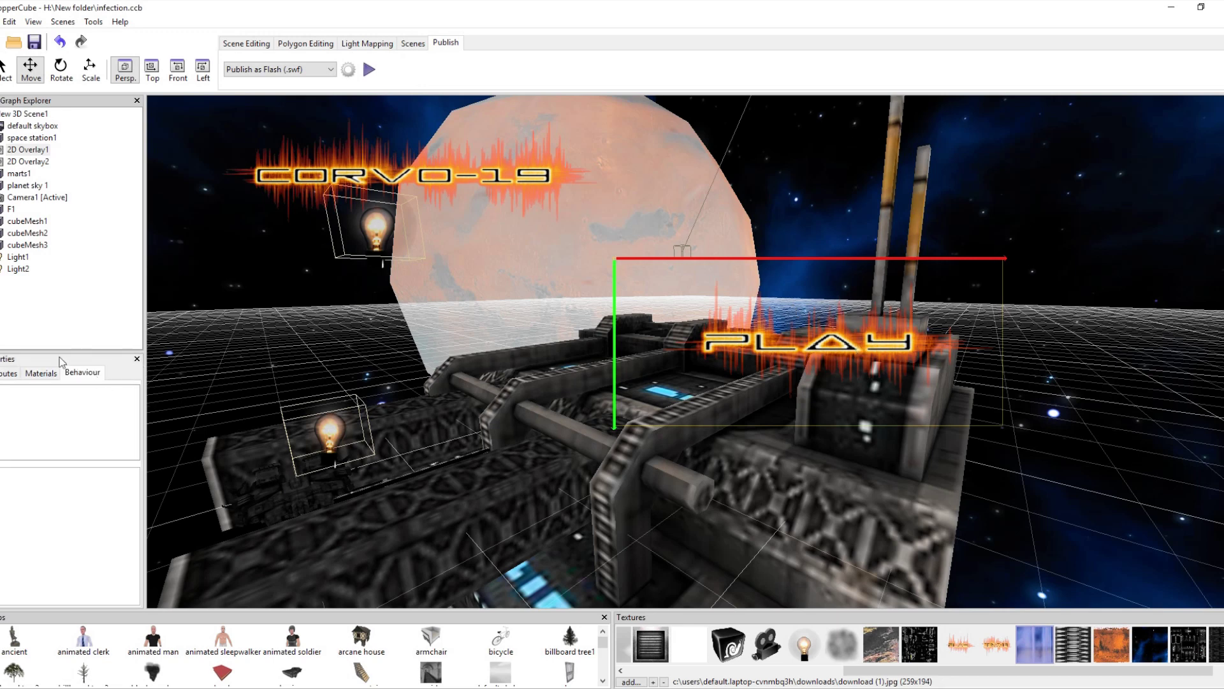
pyautogui.click(8, 381)
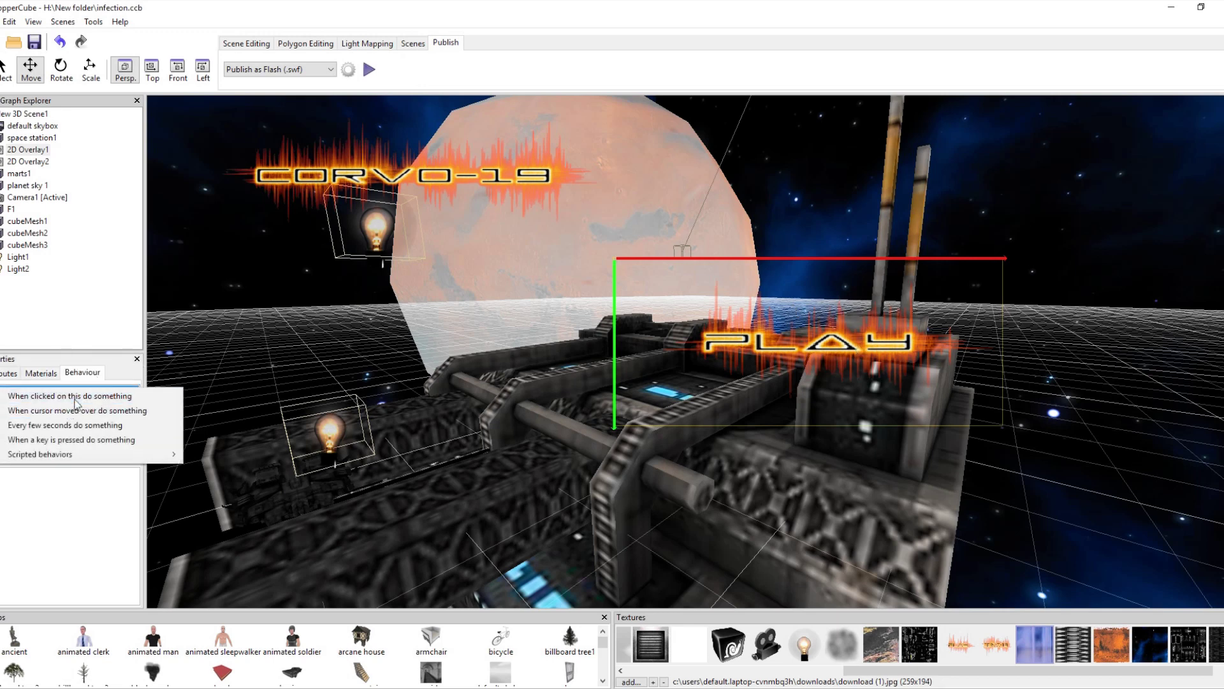
pyautogui.click(76, 396)
# Give the click behaviour a "Hide or unhide a scene node" action that toggles the visibility of 2D Overlay2
pyautogui.click(135, 503)
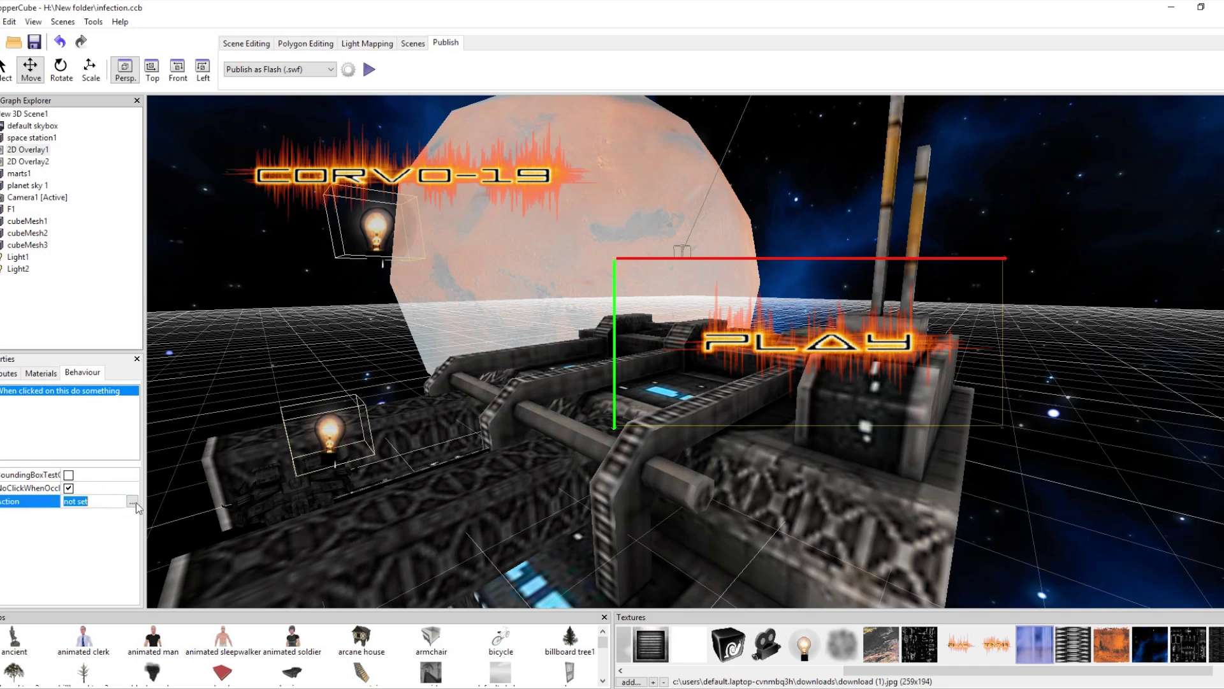
pyautogui.click(135, 502)
pyautogui.click(6, 483)
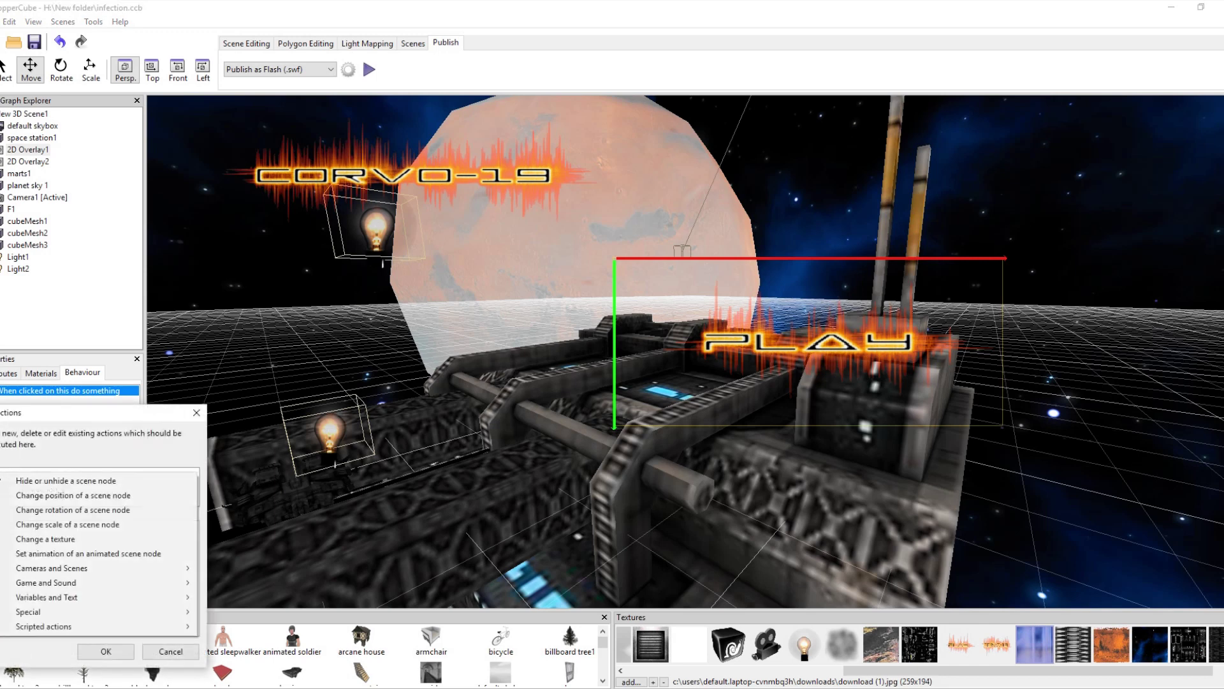
pyautogui.click(93, 486)
pyautogui.click(137, 542)
pyautogui.click(137, 542)
pyautogui.click(124, 577)
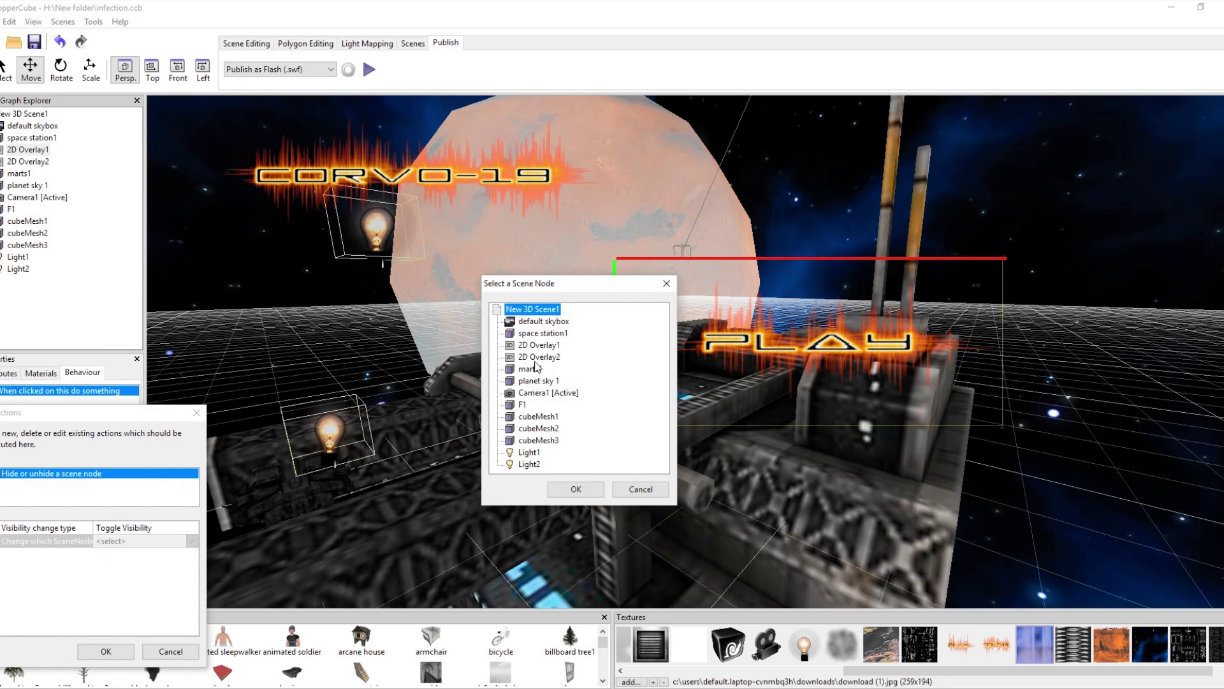
pyautogui.click(539, 357)
pyautogui.click(574, 488)
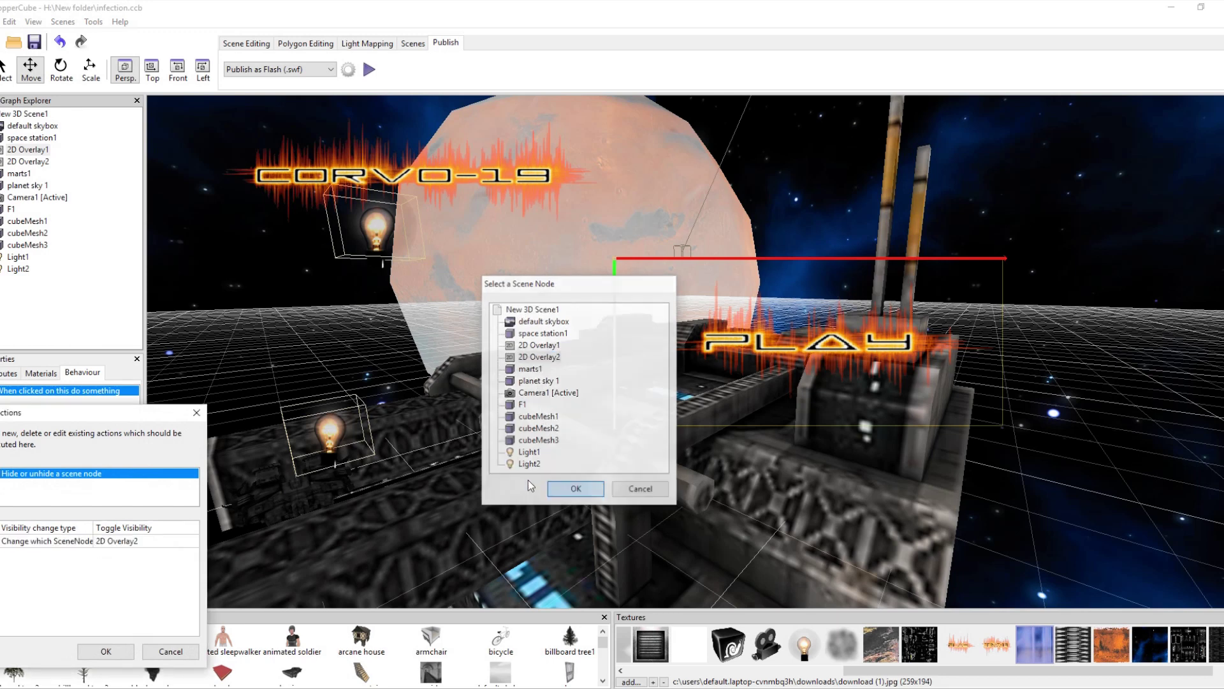
# Add a second "Hide or unhide a scene node" action set to Make Invisible for 2D Overlay1 and confirm the actions
pyautogui.click(6, 486)
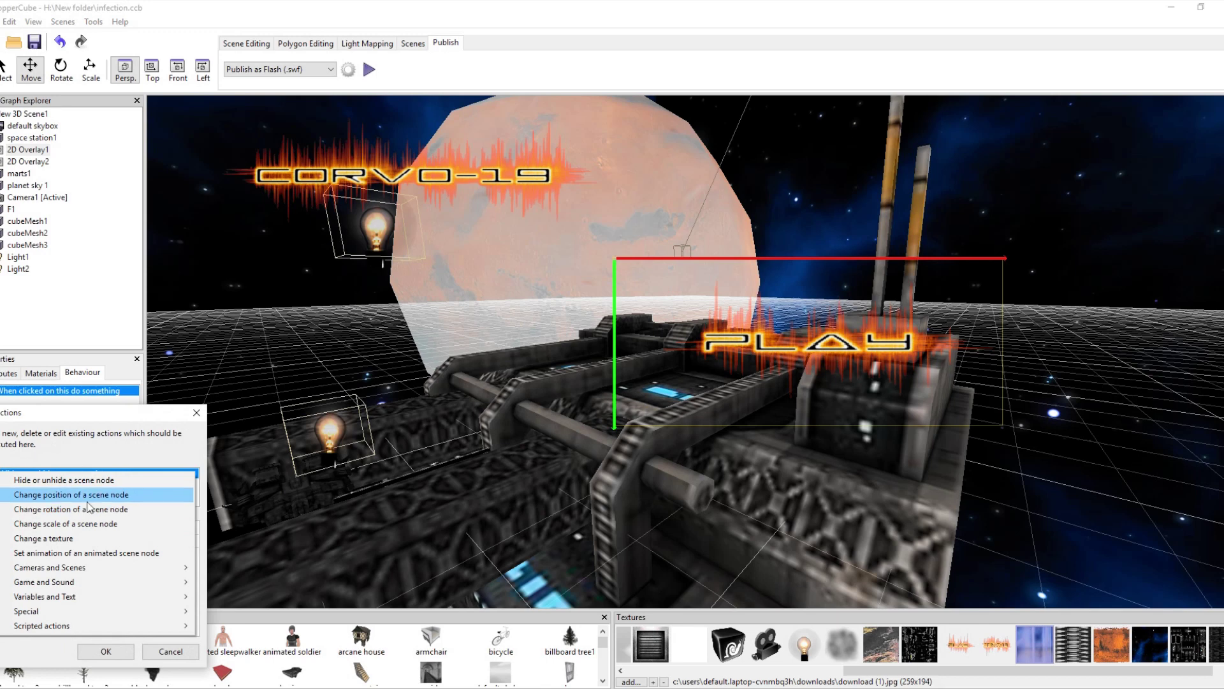
pyautogui.click(96, 480)
pyautogui.click(141, 541)
pyautogui.click(139, 542)
pyautogui.click(128, 528)
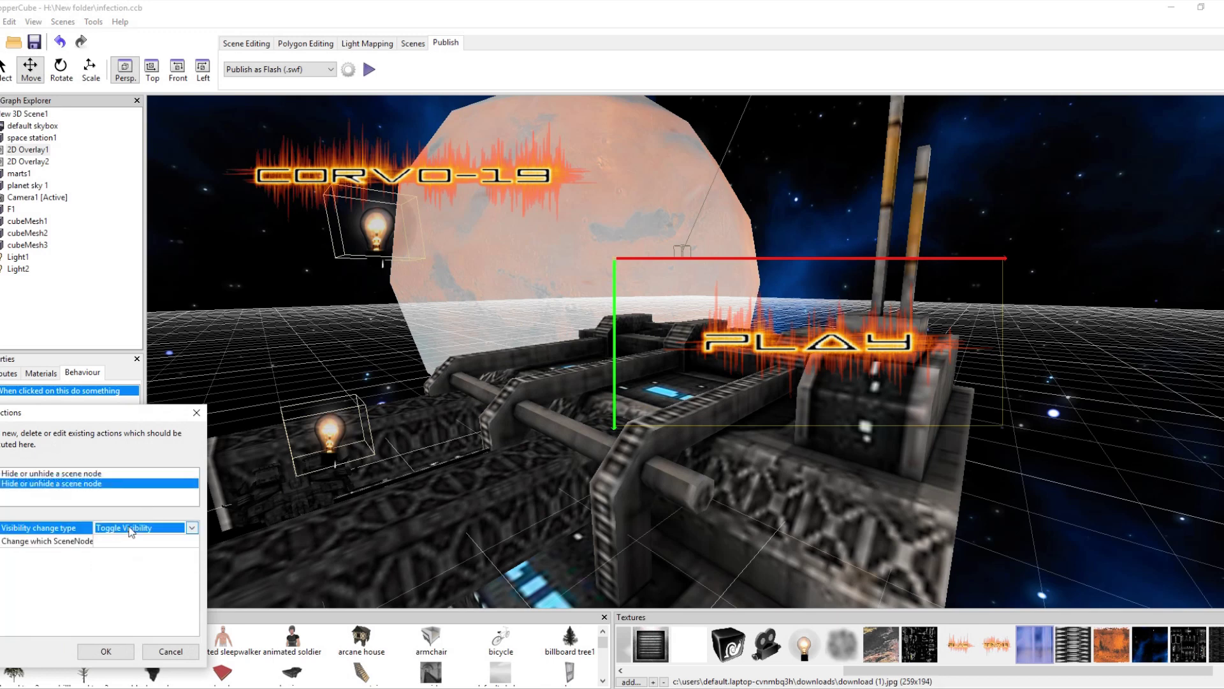
pyautogui.click(128, 528)
pyautogui.click(127, 541)
pyautogui.click(128, 541)
pyautogui.click(140, 541)
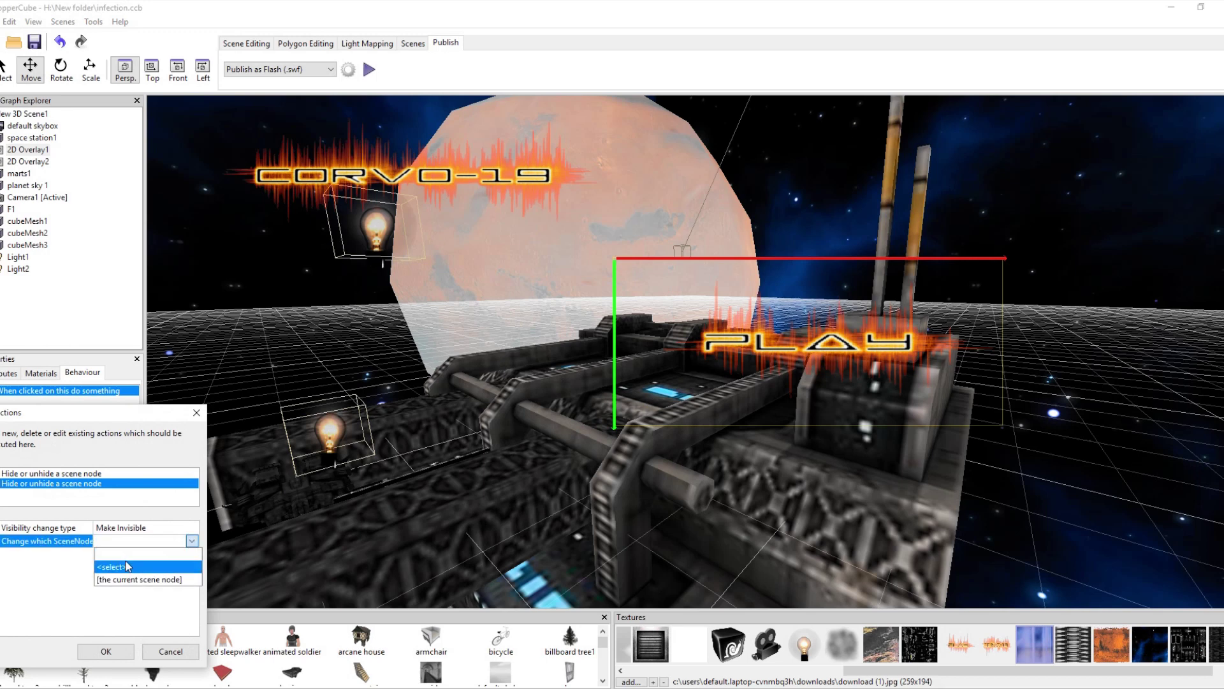
pyautogui.click(127, 567)
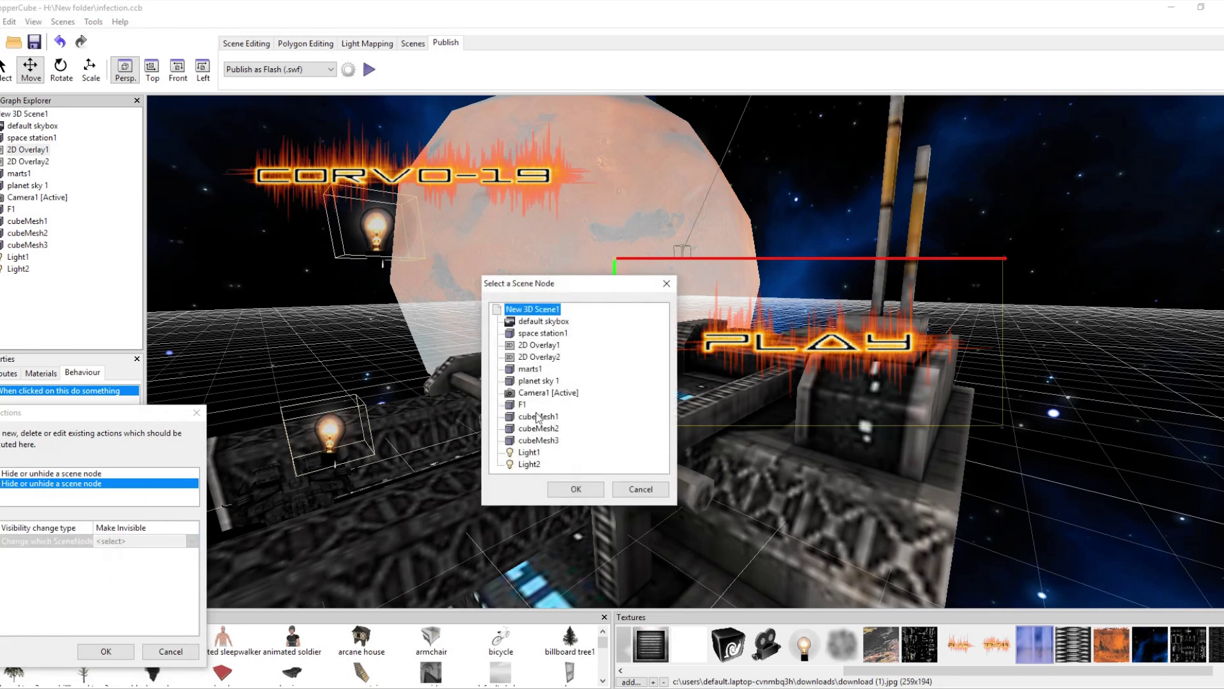
pyautogui.click(539, 346)
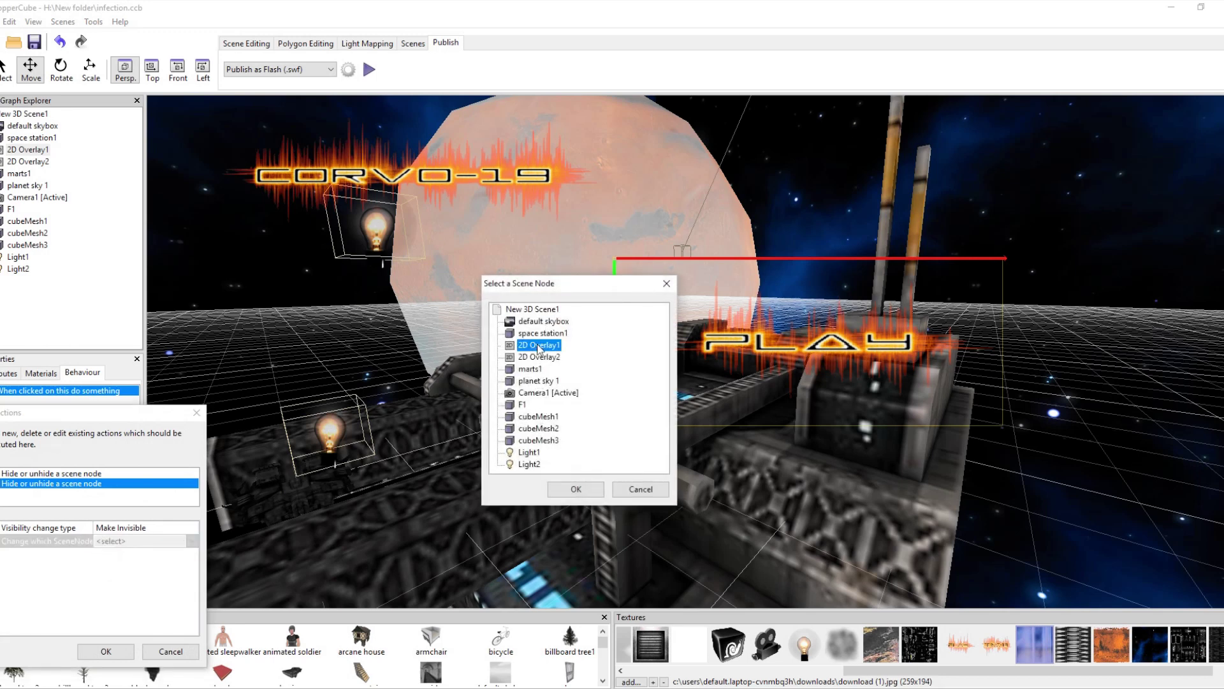
pyautogui.click(565, 489)
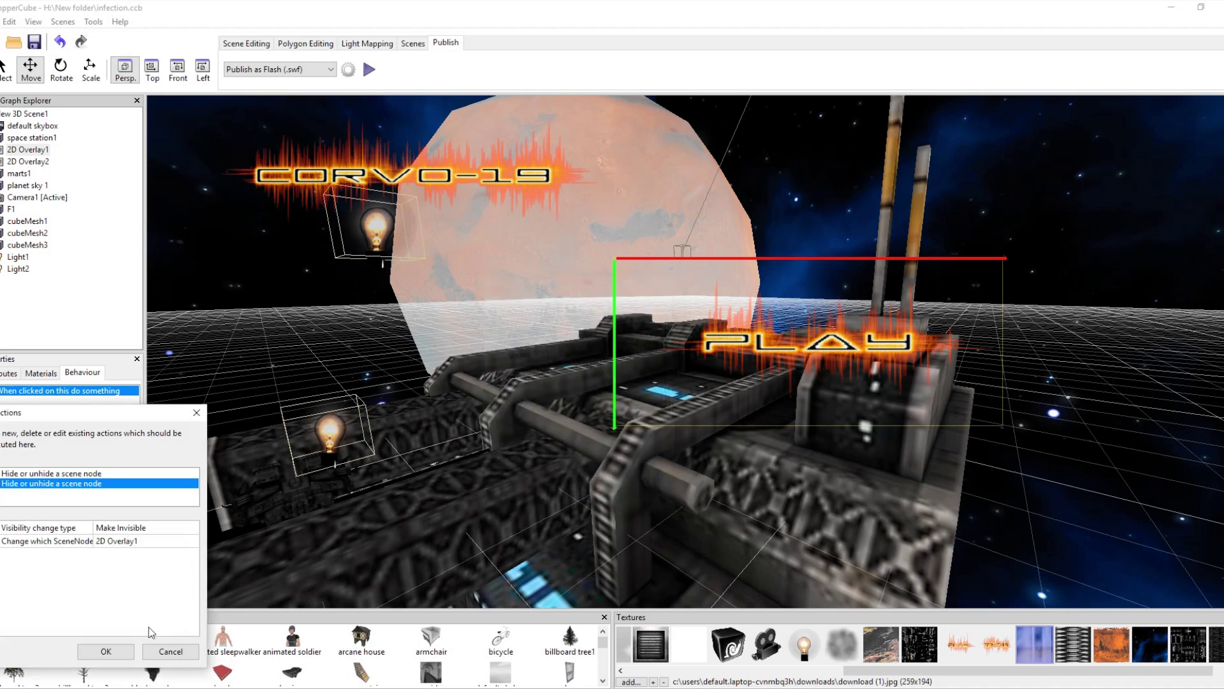
pyautogui.click(106, 651)
# Test the Flash build in the browser, allowing Flash to run and activating the PLAY overlay, then close it
pyautogui.scroll(3, 241, 582)
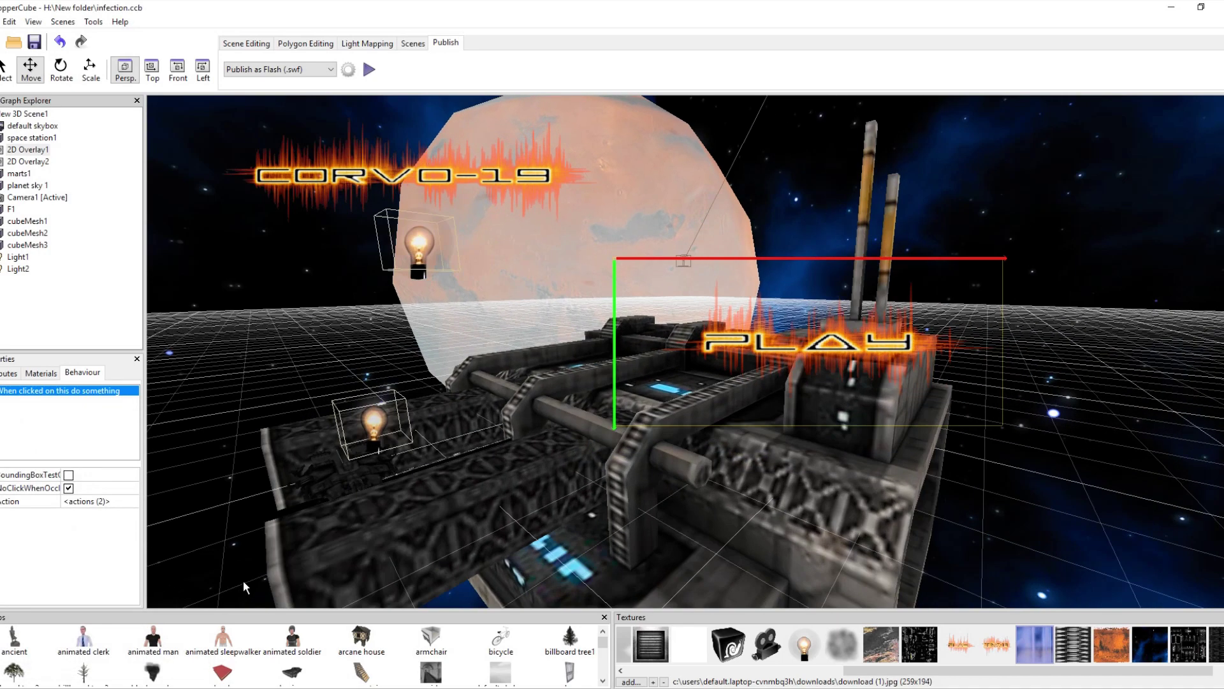
pyautogui.click(369, 68)
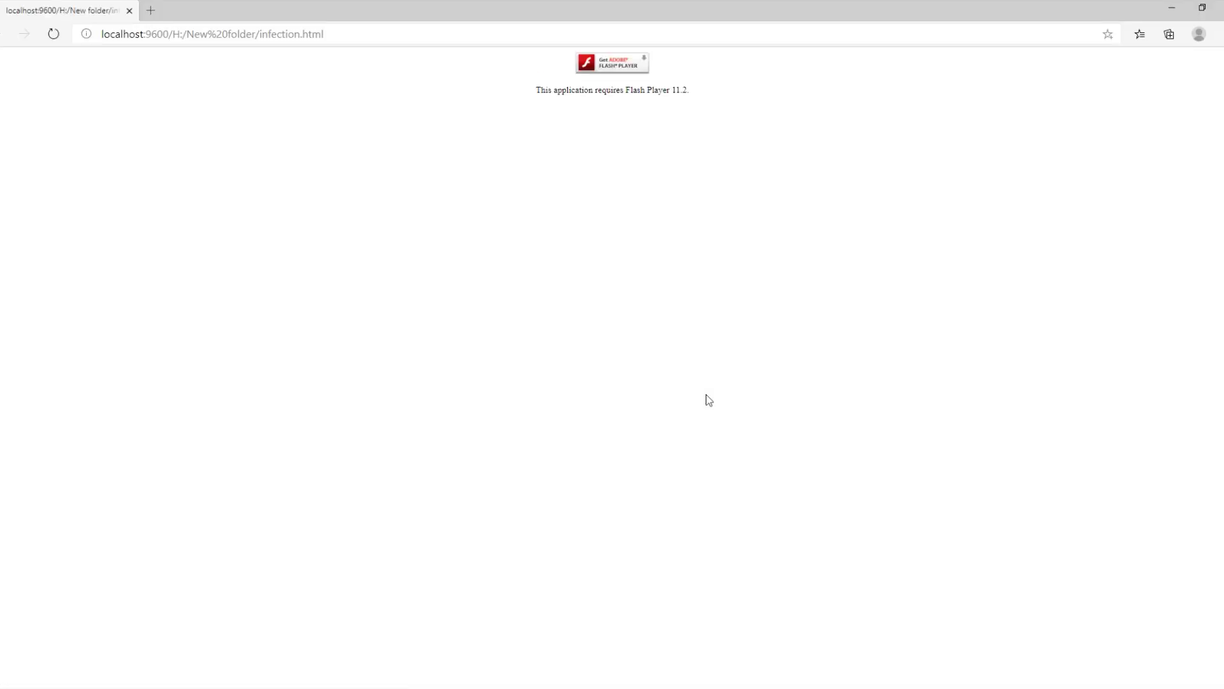
pyautogui.click(606, 69)
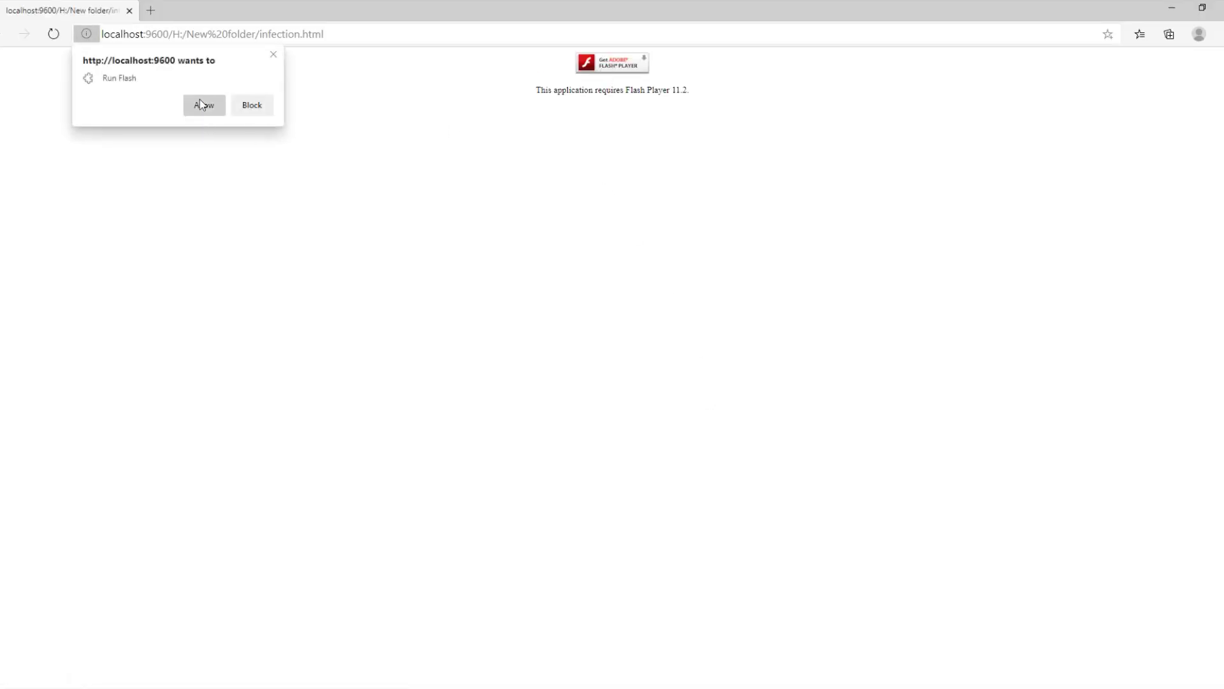
pyautogui.click(201, 102)
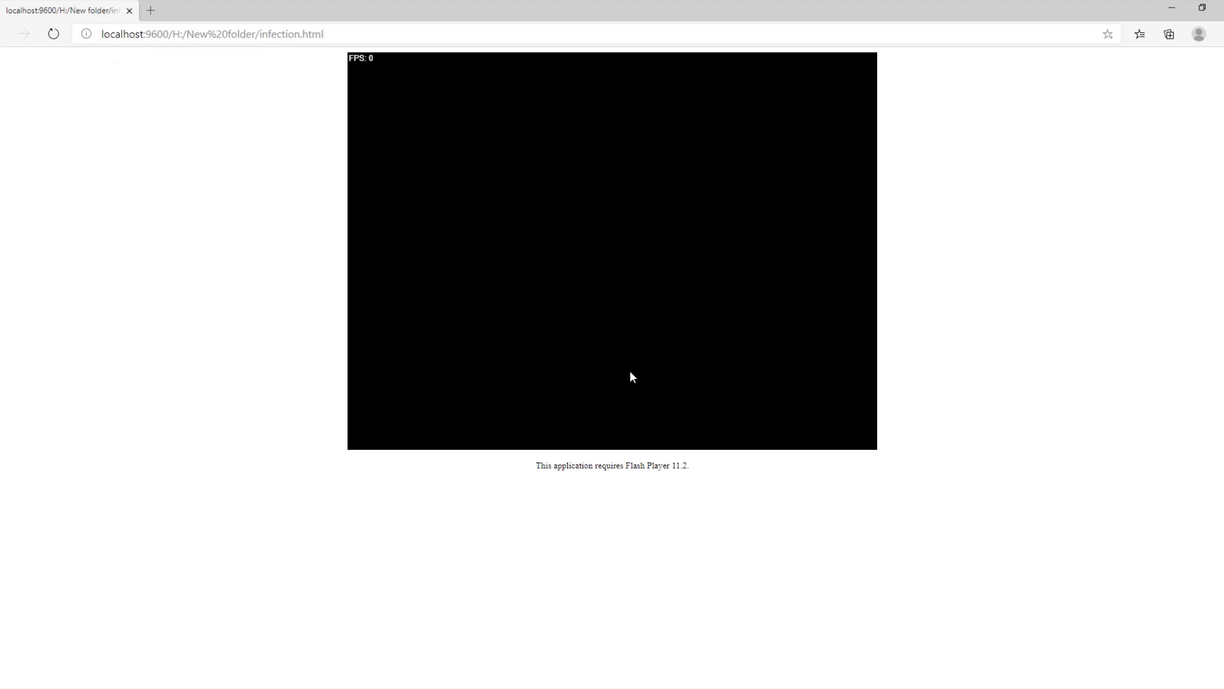
pyautogui.click(678, 242)
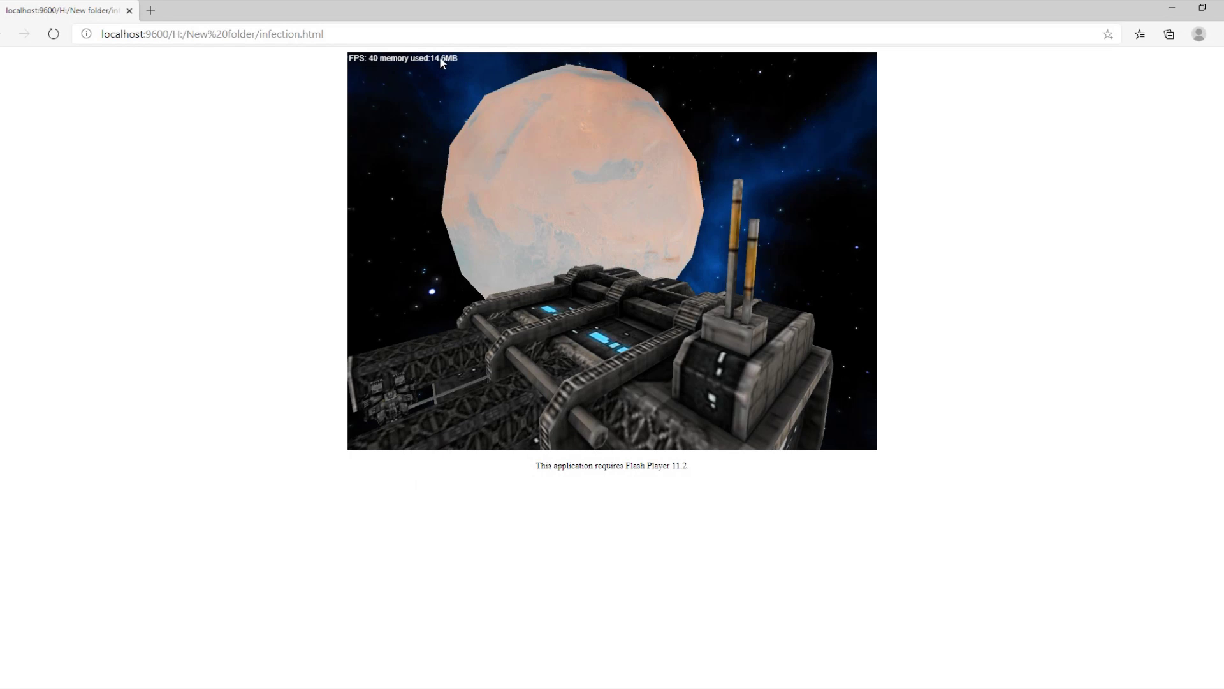
pyautogui.click(1219, 7)
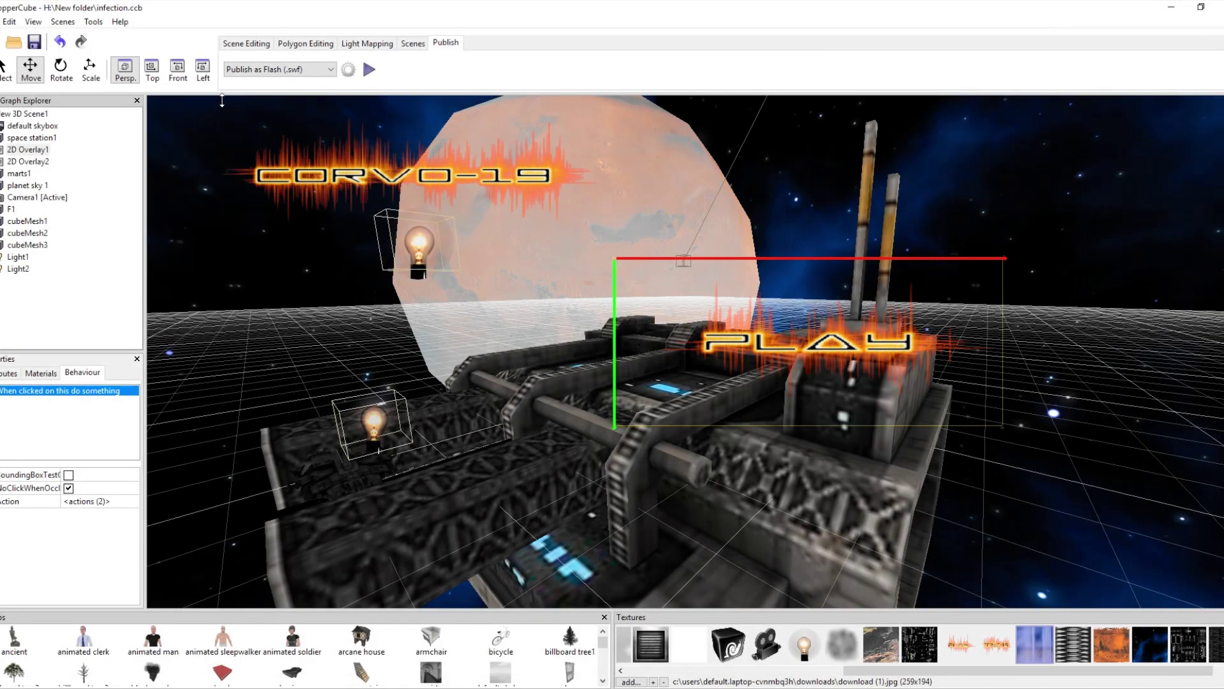
# Try to set the WebGL frames per second to 59.99 in the publishing settings
pyautogui.click(348, 69)
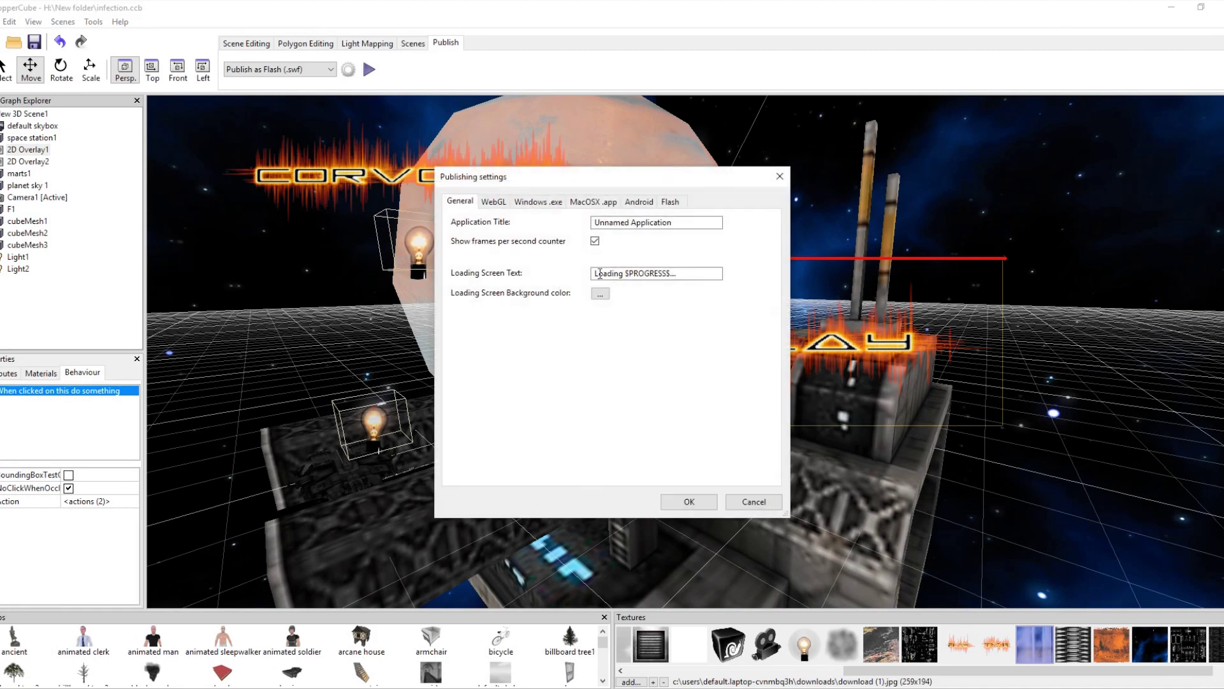
pyautogui.click(494, 201)
pyautogui.doubleClick(592, 279)
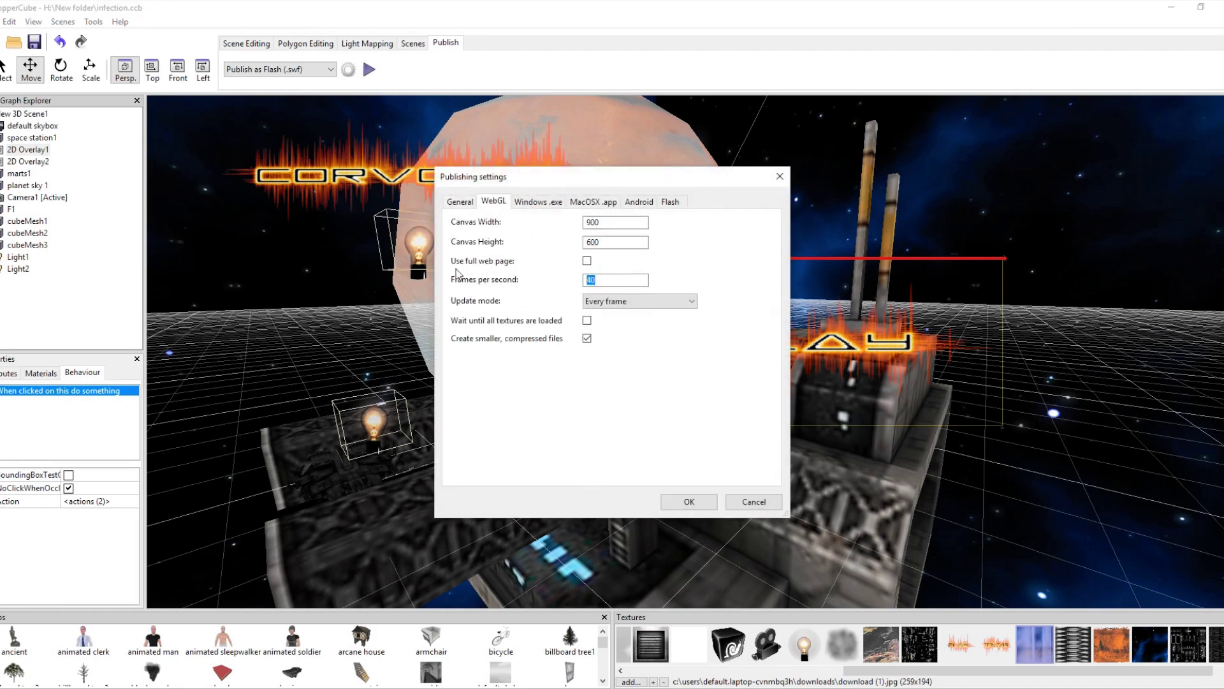
pyautogui.write('59.99')
pyautogui.click(694, 500)
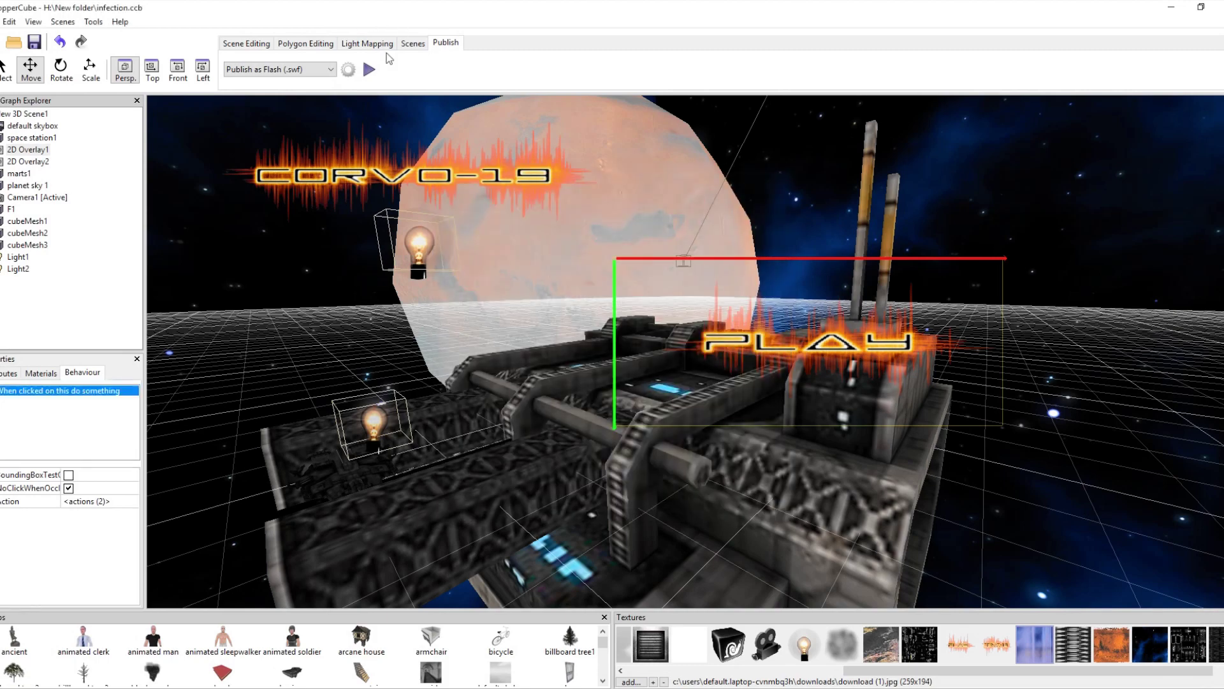
# Run the Flash build again and allow Flash in the browser to check its frame rate
pyautogui.click(369, 69)
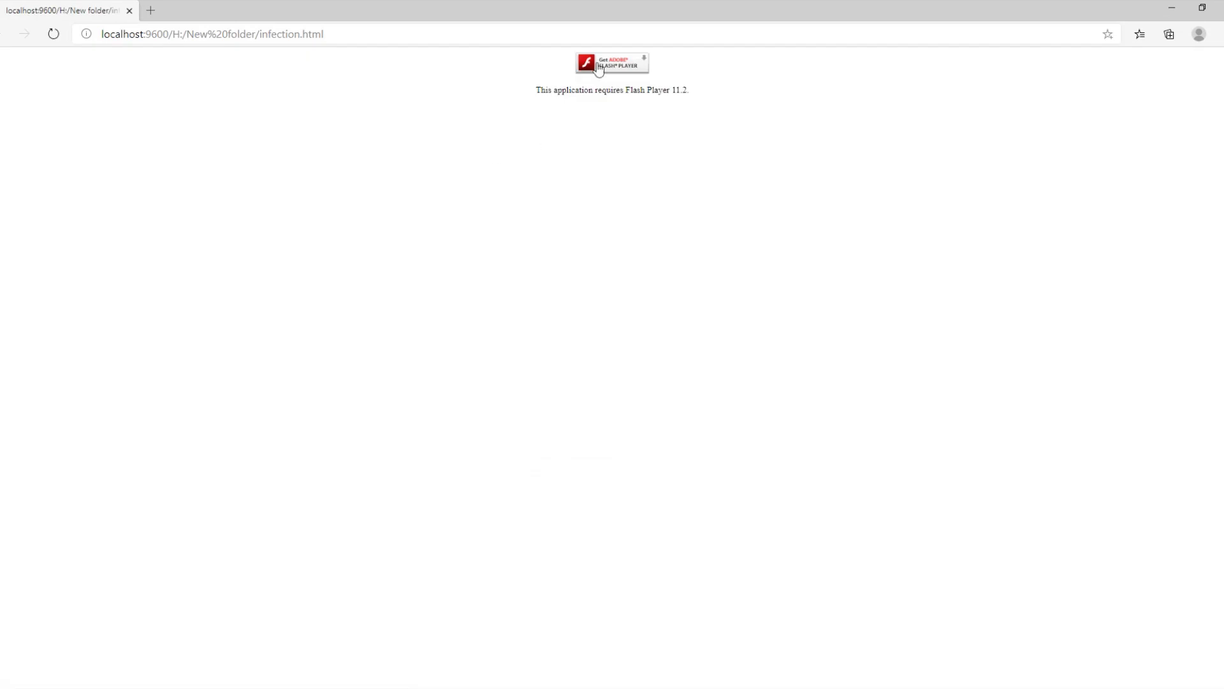
pyautogui.click(597, 67)
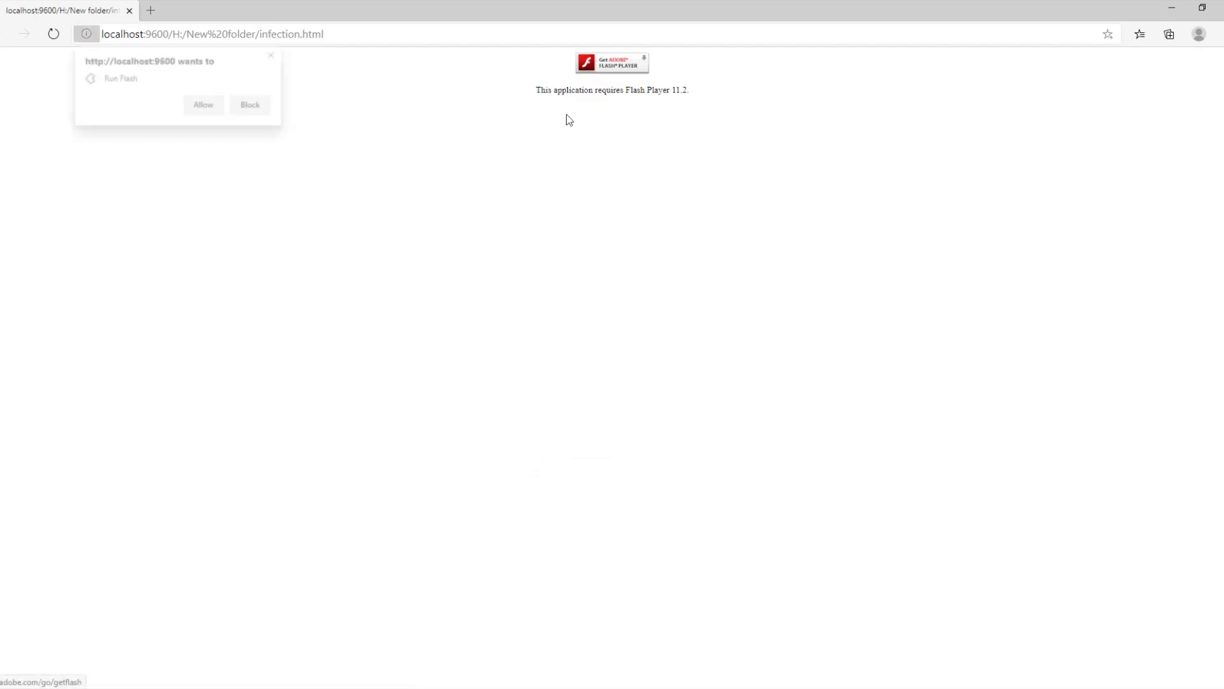
pyautogui.click(203, 105)
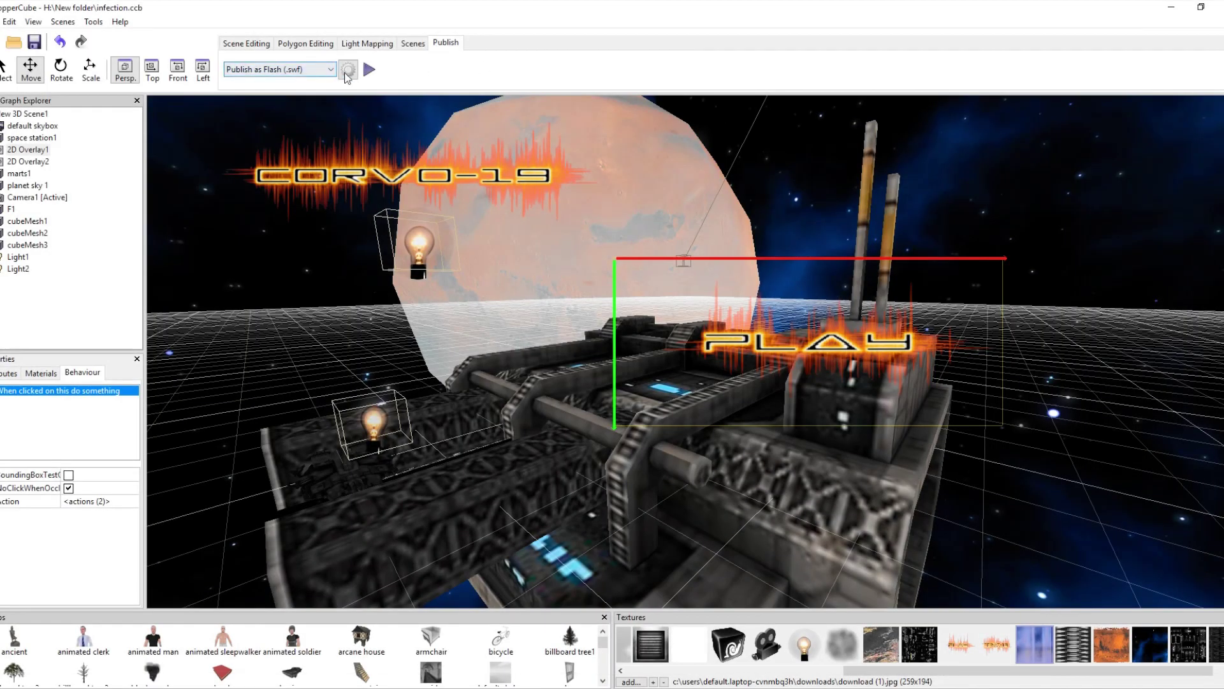
# Set the WebGL frames per second to 60 in the publishing settings and confirm them
pyautogui.click(347, 74)
pyautogui.click(491, 202)
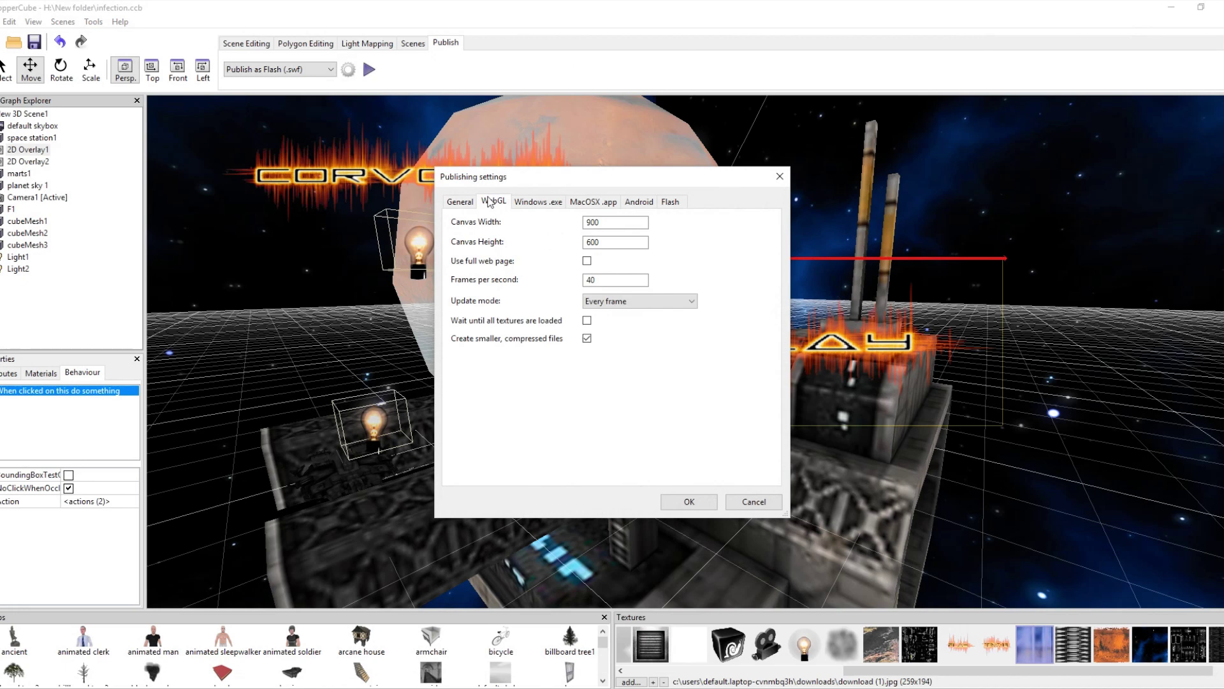
pyautogui.moveTo(612, 280); pyautogui.dragTo(495, 278)
pyautogui.write('90')
pyautogui.moveTo(604, 281); pyautogui.dragTo(504, 297)
pyautogui.write('60')
pyautogui.click(628, 243)
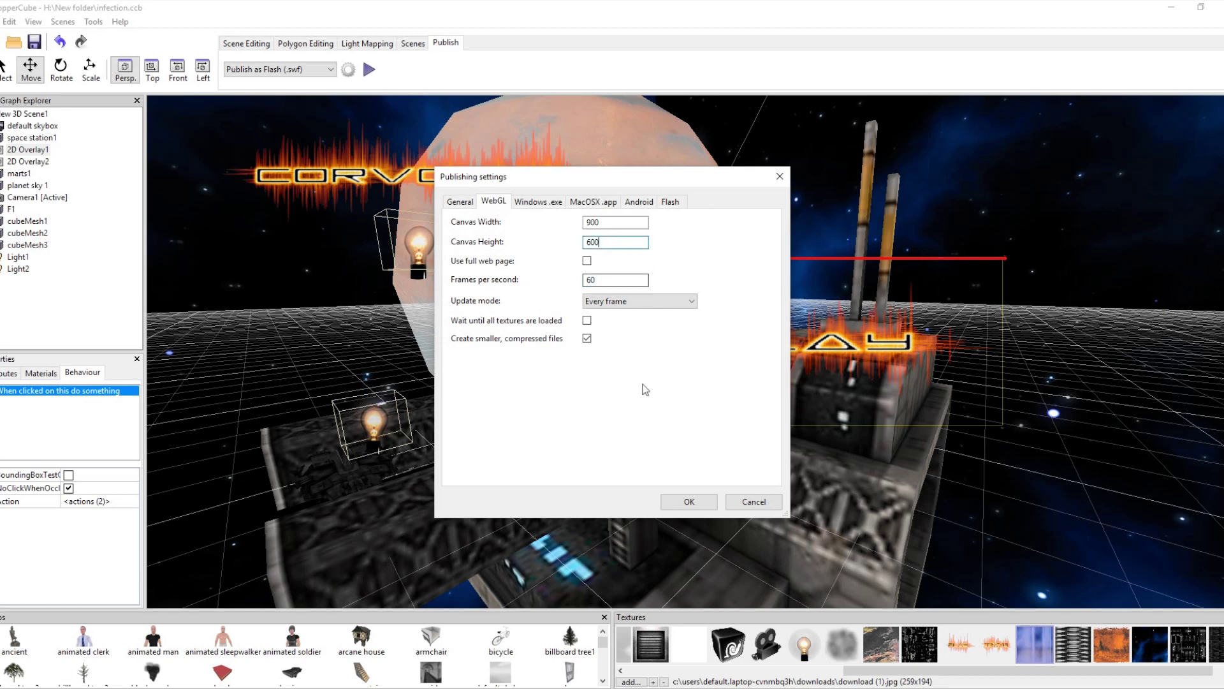
pyautogui.click(687, 503)
# Add a new path to the scene at the space station
pyautogui.scroll(2, 543, 367)
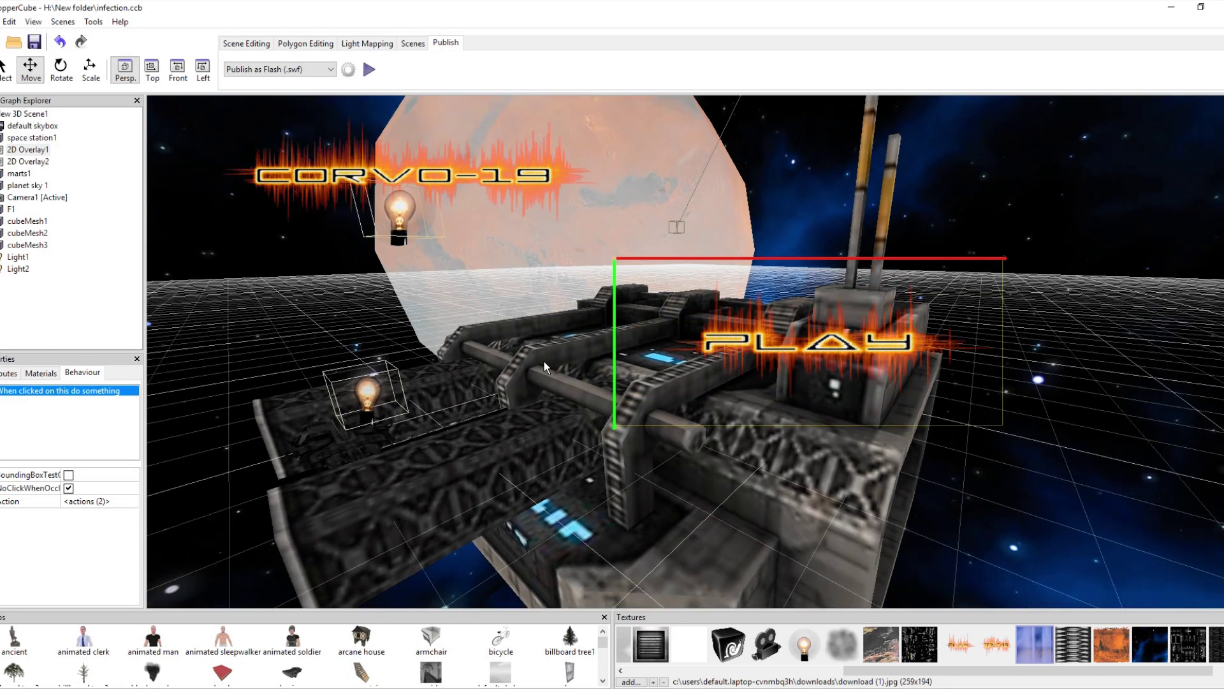
pyautogui.click(257, 43)
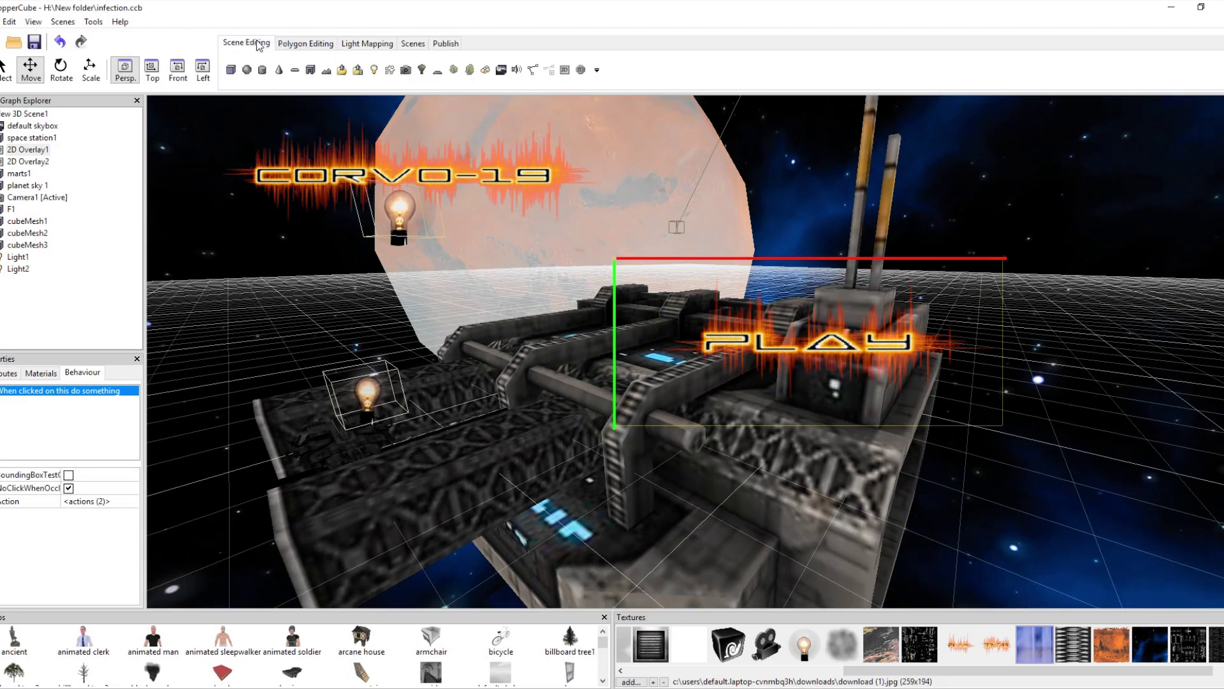
pyautogui.moveTo(386, 279); pyautogui.dragTo(415, 288, button='middle')
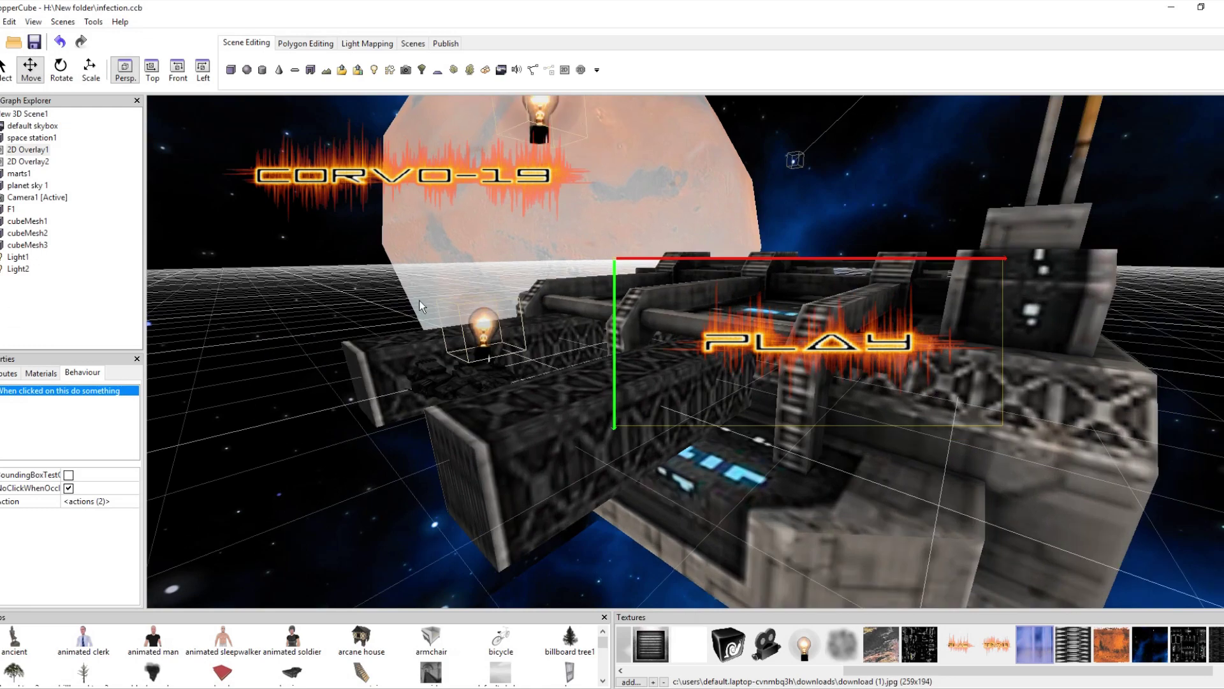
pyautogui.scroll(4, 431, 335)
pyautogui.moveTo(431, 334); pyautogui.dragTo(405, 97, button='middle')
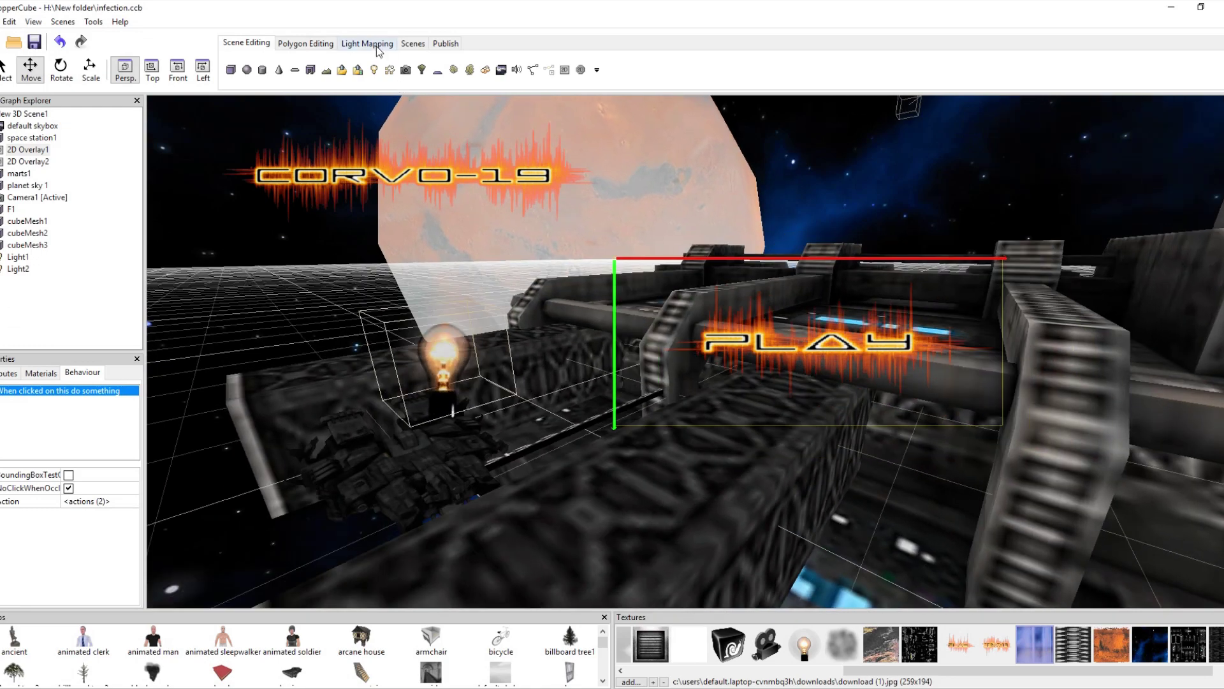
pyautogui.click(532, 69)
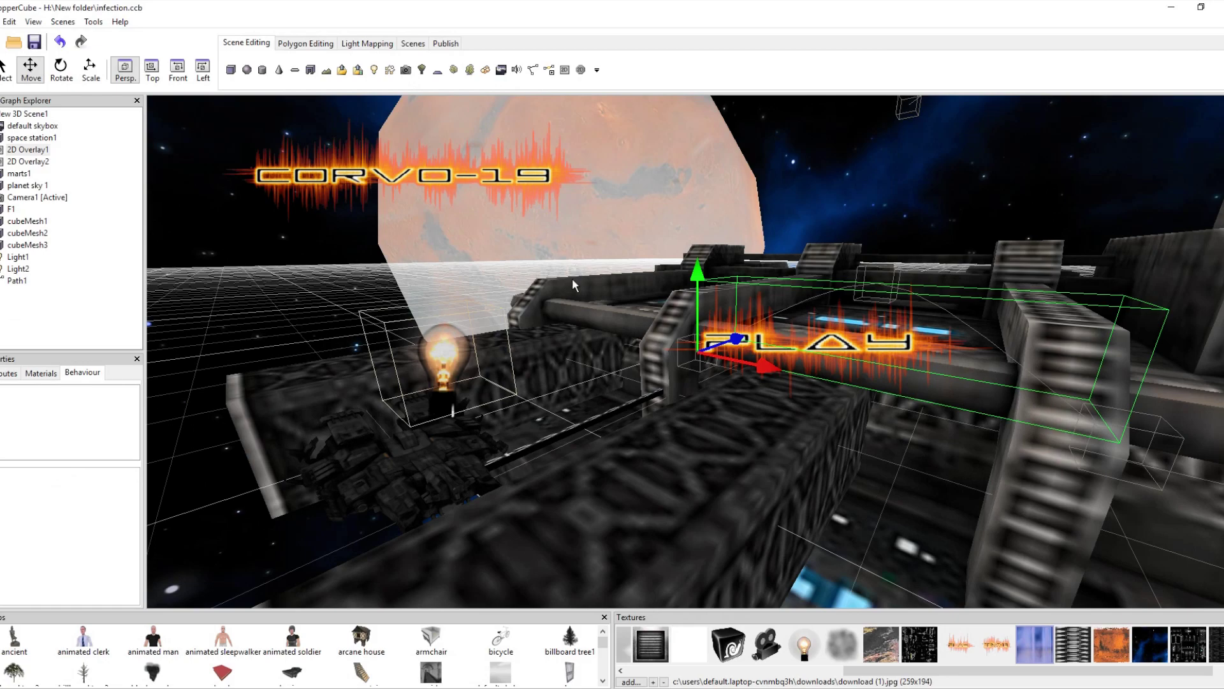
# Move the new path's nodes out of the station into an arc running from near the camera over the station
pyautogui.scroll(-8, 615, 312)
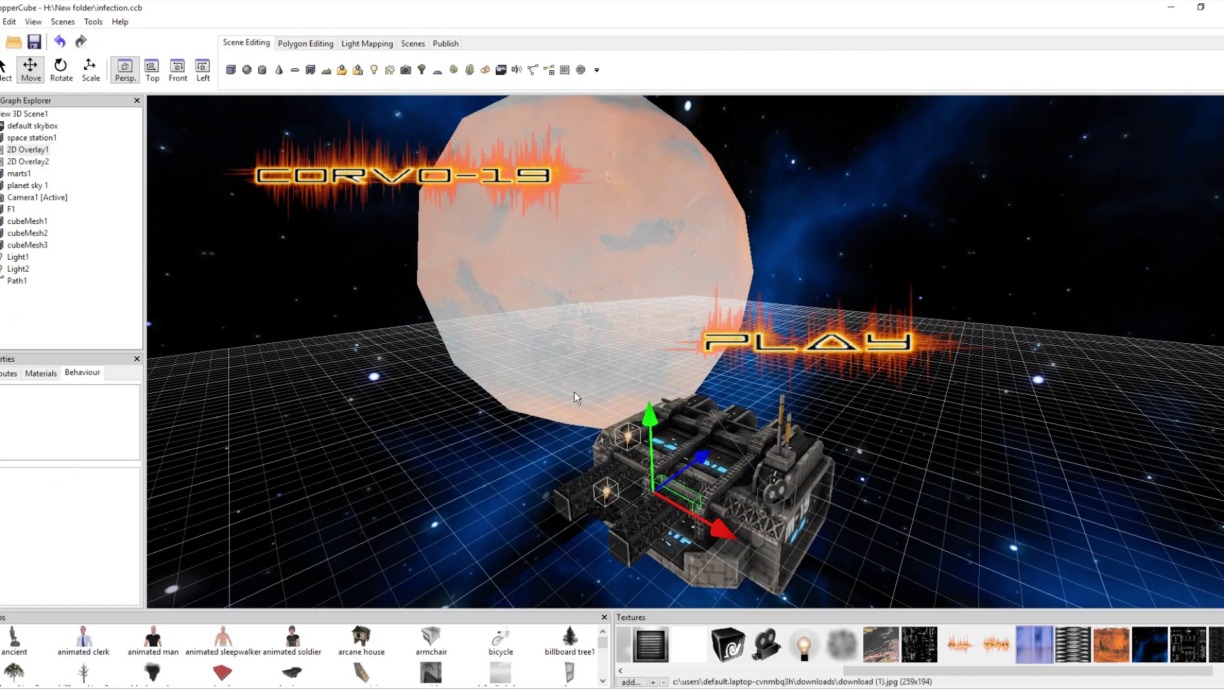
pyautogui.scroll(6, 534, 393)
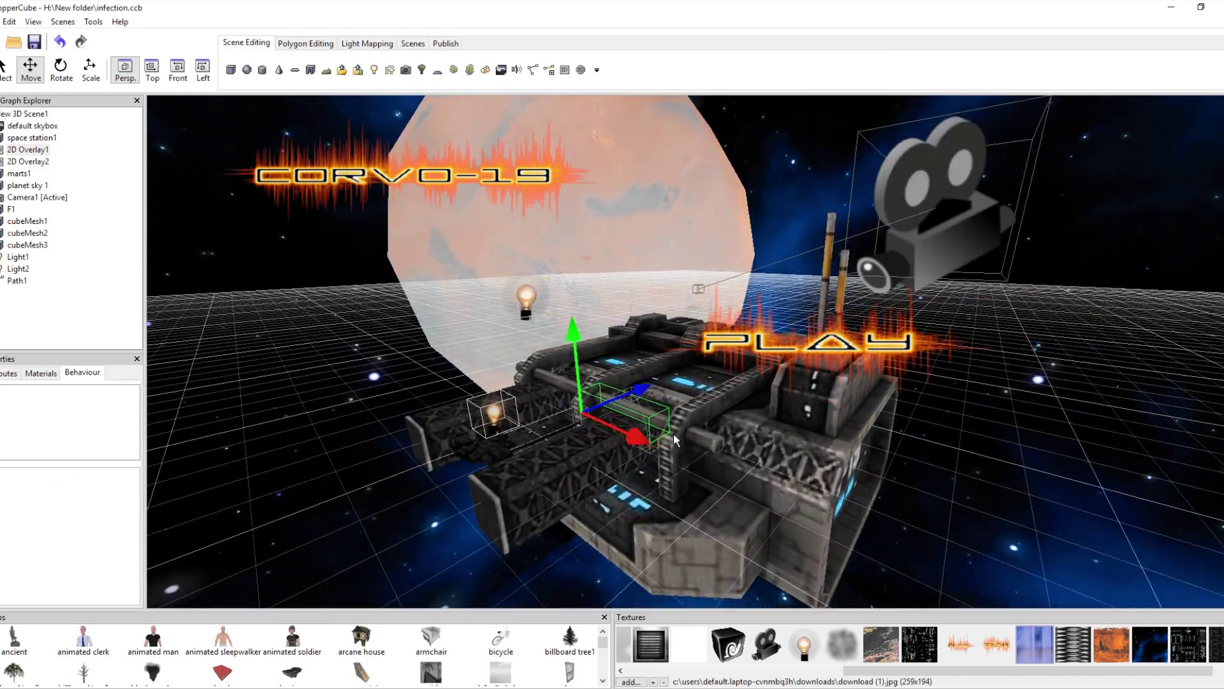
pyautogui.moveTo(637, 385); pyautogui.dragTo(520, 210)
pyautogui.moveTo(520, 211); pyautogui.dragTo(589, 412, button='middle')
pyautogui.click(663, 426)
pyautogui.click(669, 441)
pyautogui.click(671, 454)
pyautogui.moveTo(727, 445); pyautogui.dragTo(802, 458)
pyautogui.moveTo(560, 370); pyautogui.dragTo(619, 358, button='middle')
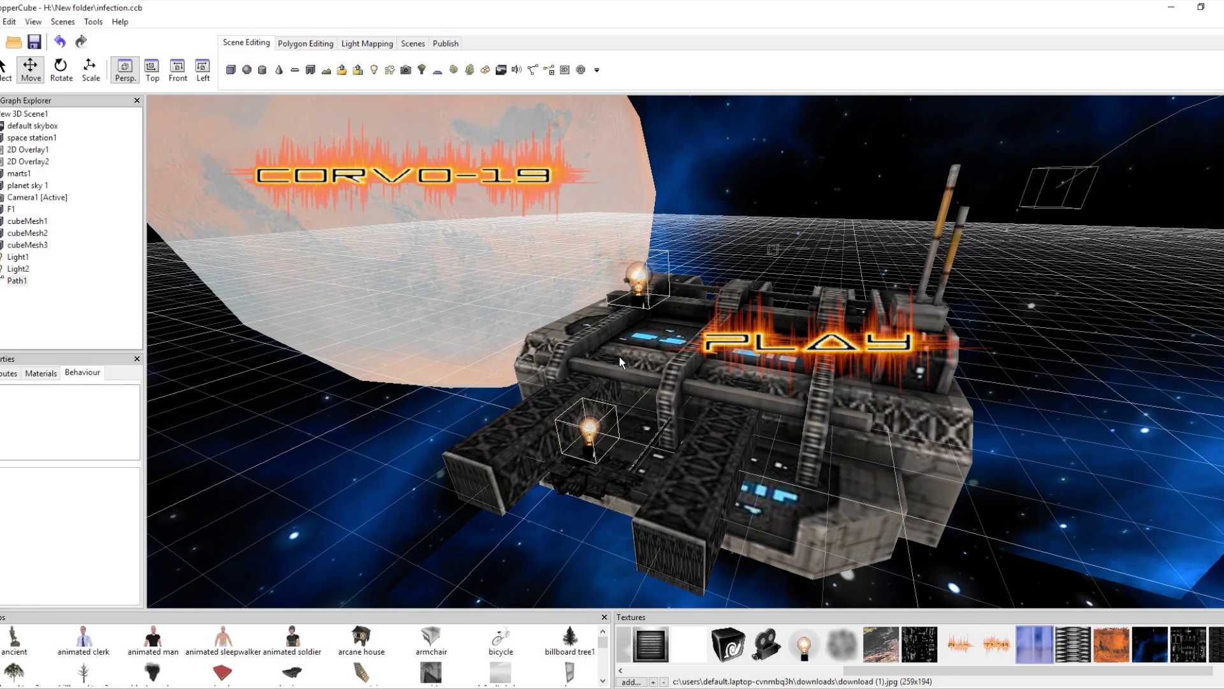
pyautogui.moveTo(792, 234); pyautogui.dragTo(769, 189, button='middle')
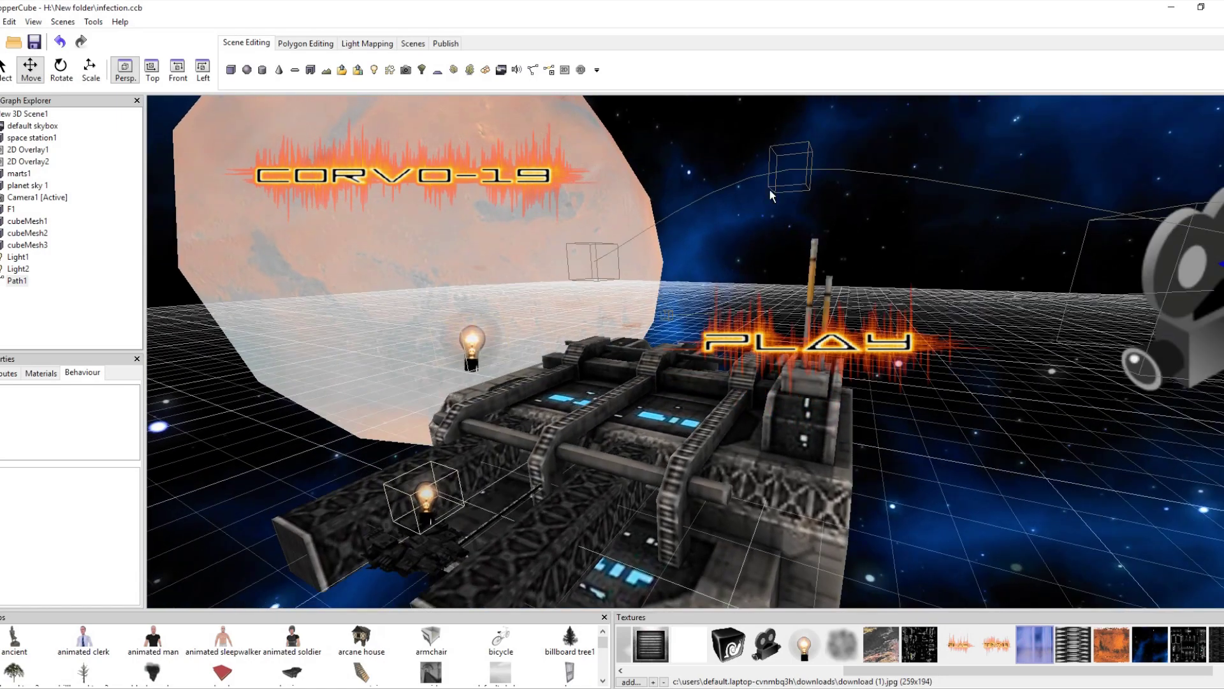
# Lower the path's end node toward the station and add another node to the path
pyautogui.click(794, 169)
pyautogui.click(588, 268)
pyautogui.moveTo(590, 186); pyautogui.dragTo(626, 276)
pyautogui.moveTo(687, 325); pyautogui.dragTo(653, 322)
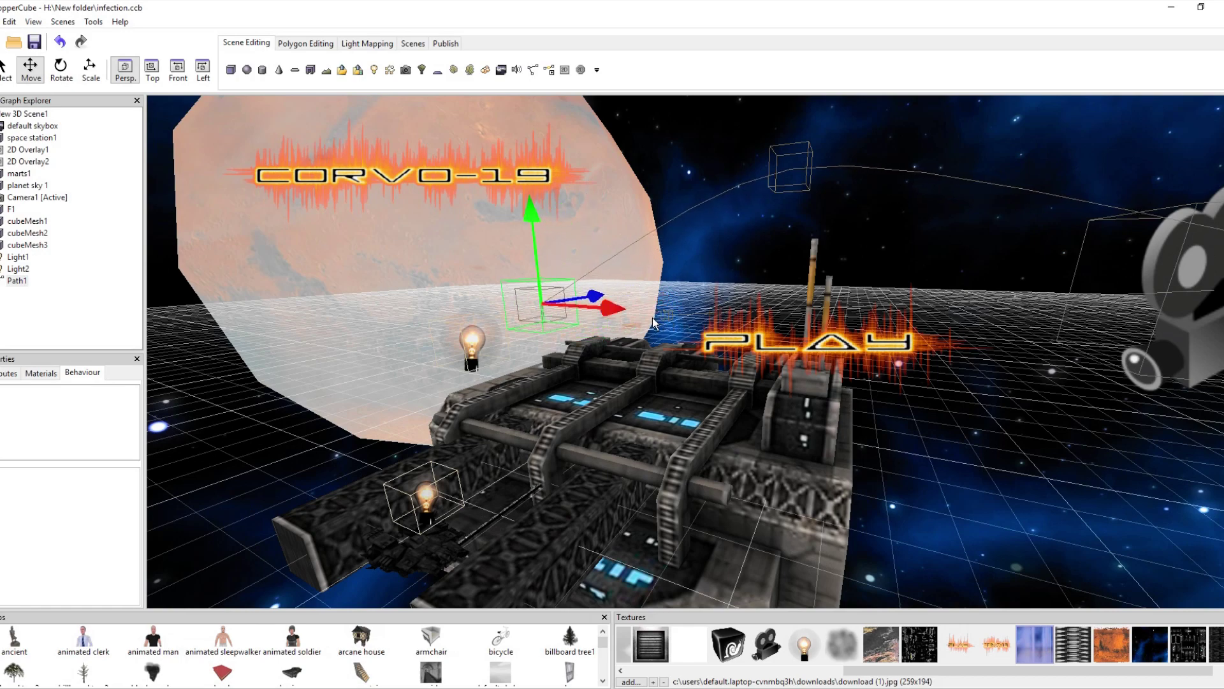
pyautogui.click(548, 70)
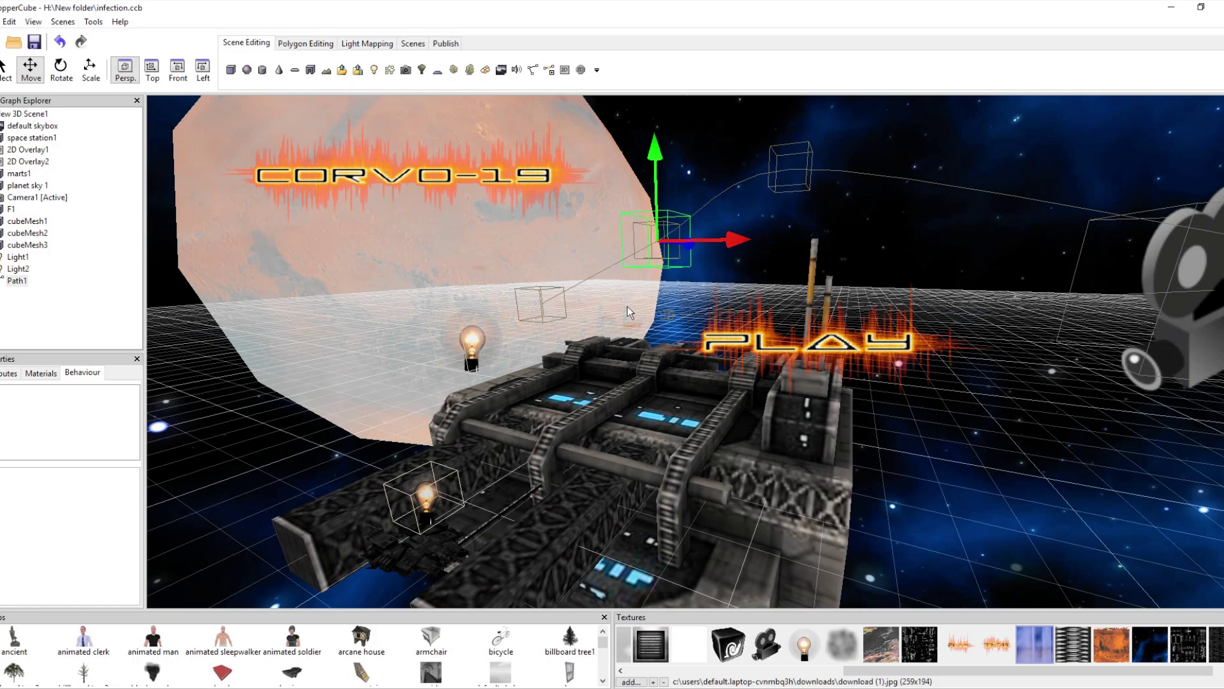
pyautogui.moveTo(629, 311); pyautogui.dragTo(658, 342)
pyautogui.click(687, 383)
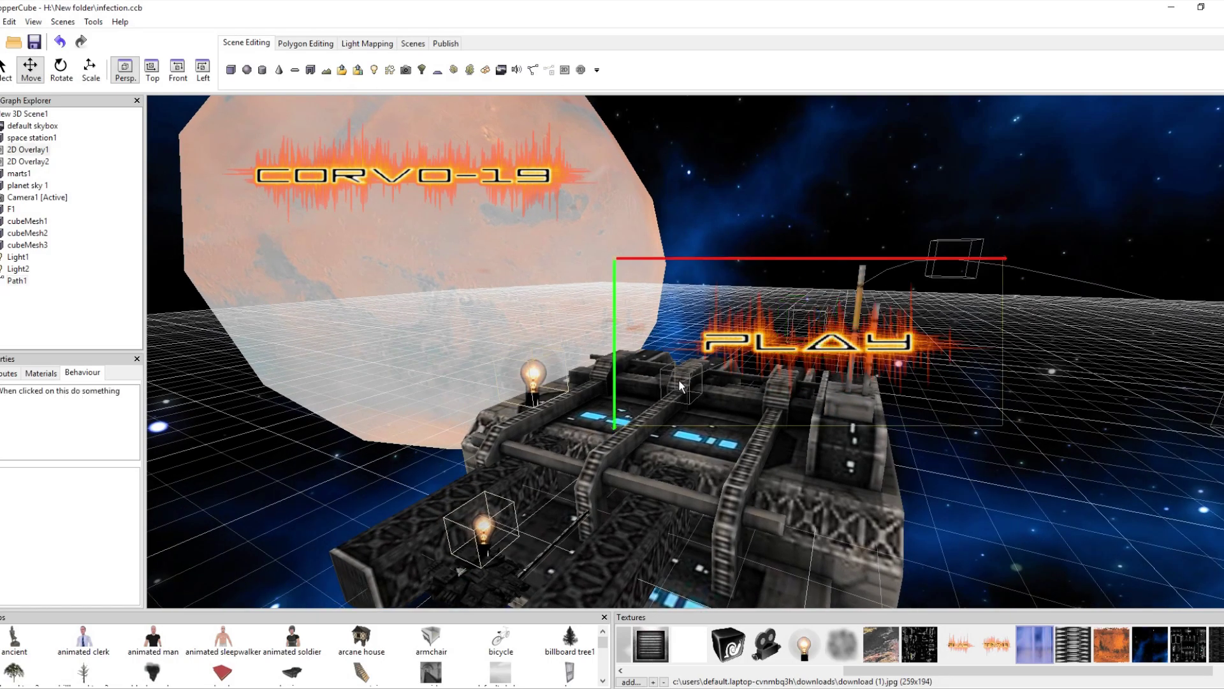
# Move the path's end node down beside Light1, at the edge of the station's deck
pyautogui.moveTo(664, 389); pyautogui.dragTo(541, 246, button='right')
pyautogui.click(541, 247)
pyautogui.click(556, 255)
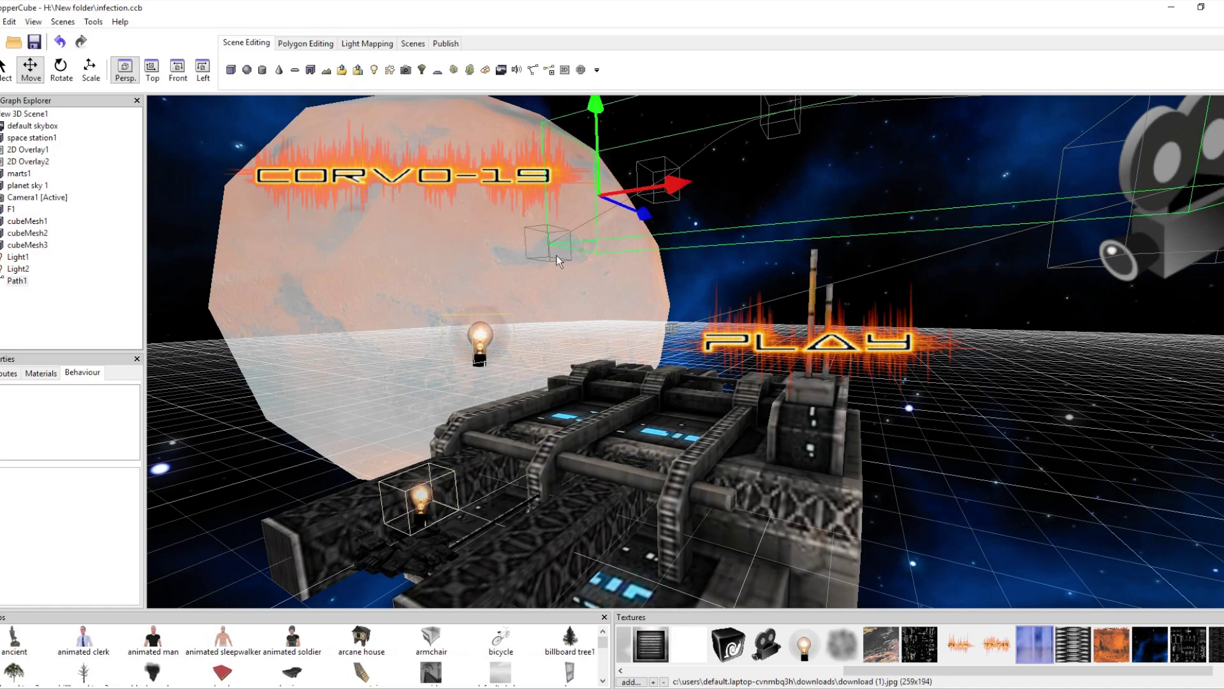
pyautogui.moveTo(549, 255); pyautogui.dragTo(545, 252, button='right')
pyautogui.moveTo(559, 166); pyautogui.dragTo(527, 218)
pyautogui.moveTo(613, 374); pyautogui.dragTo(604, 391)
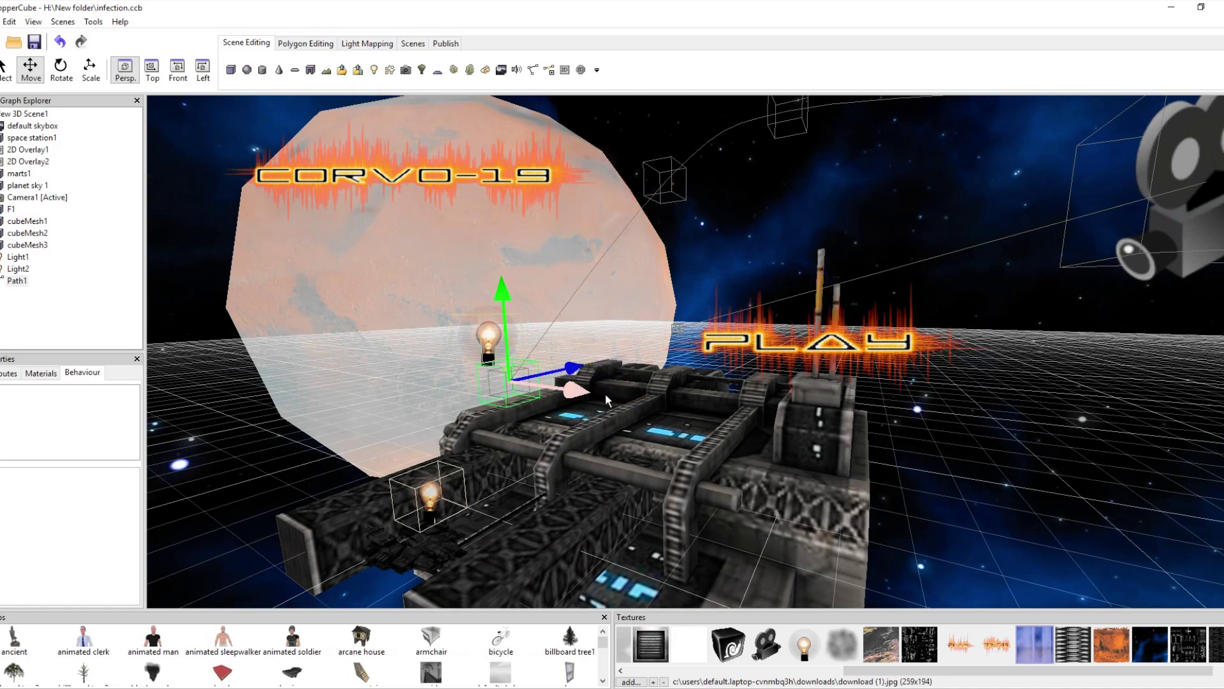
pyautogui.moveTo(613, 381); pyautogui.dragTo(446, 384, button='right')
pyautogui.click(646, 334)
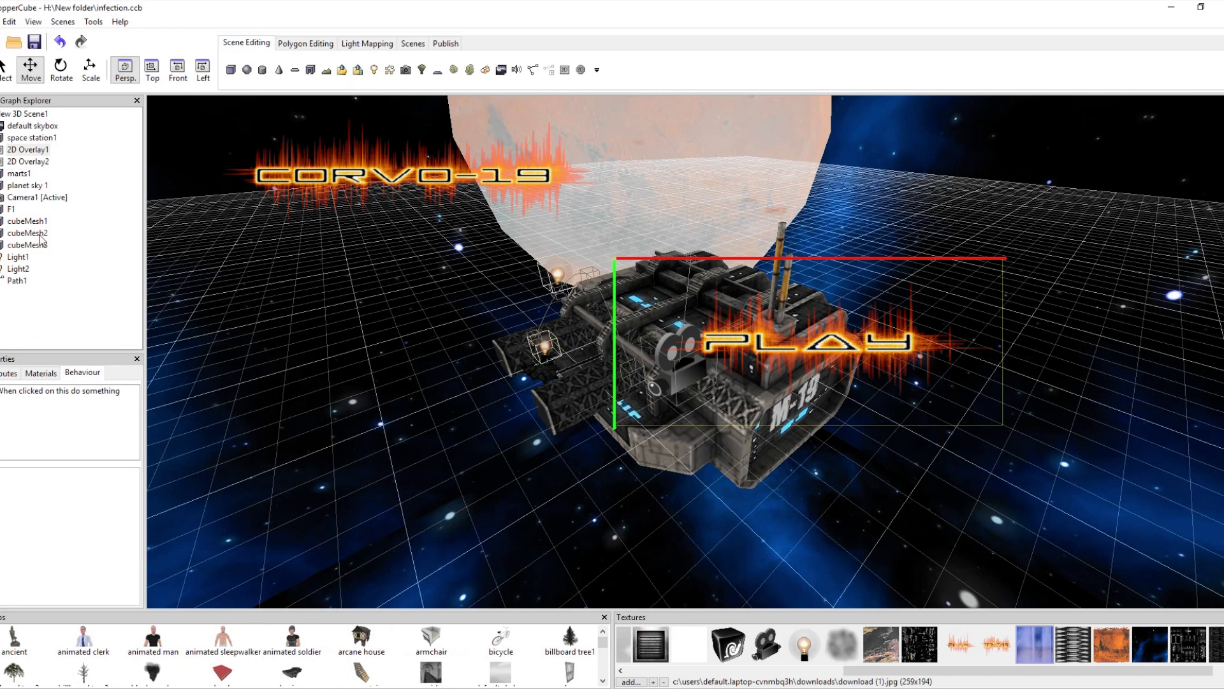
# Hide the title screen overlays 2D Overlay1 and 2D Overlay2 by turning off their Visible attribute
pyautogui.click(22, 151)
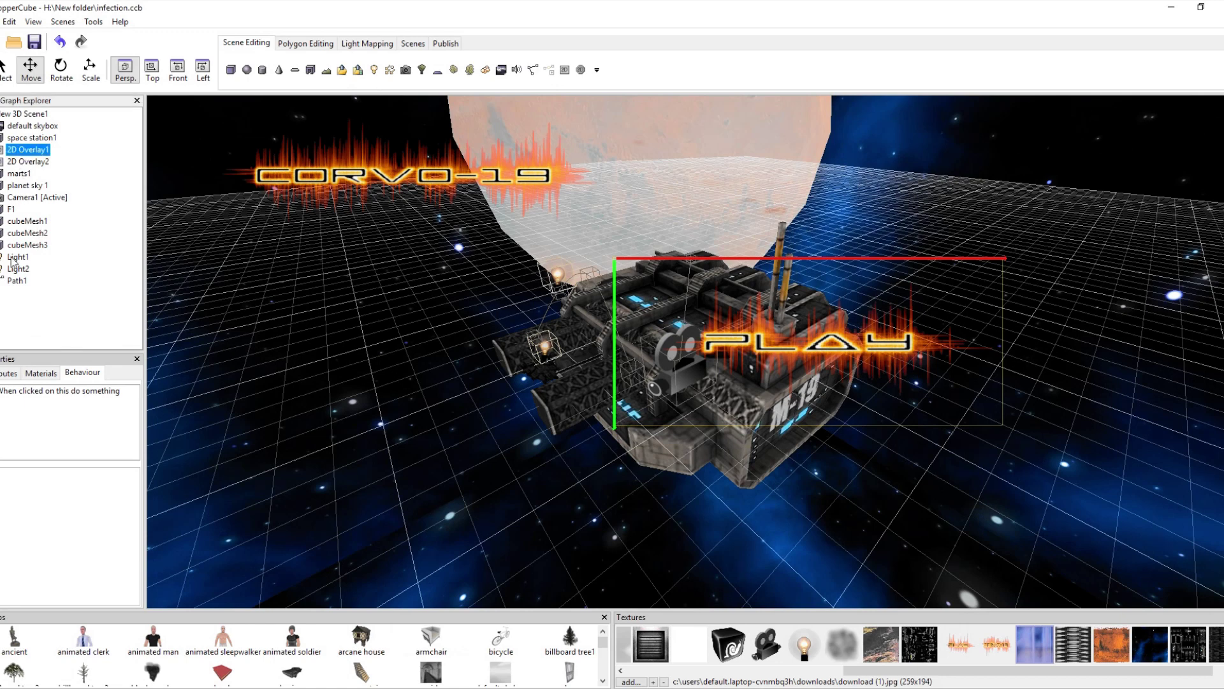
pyautogui.click(6, 373)
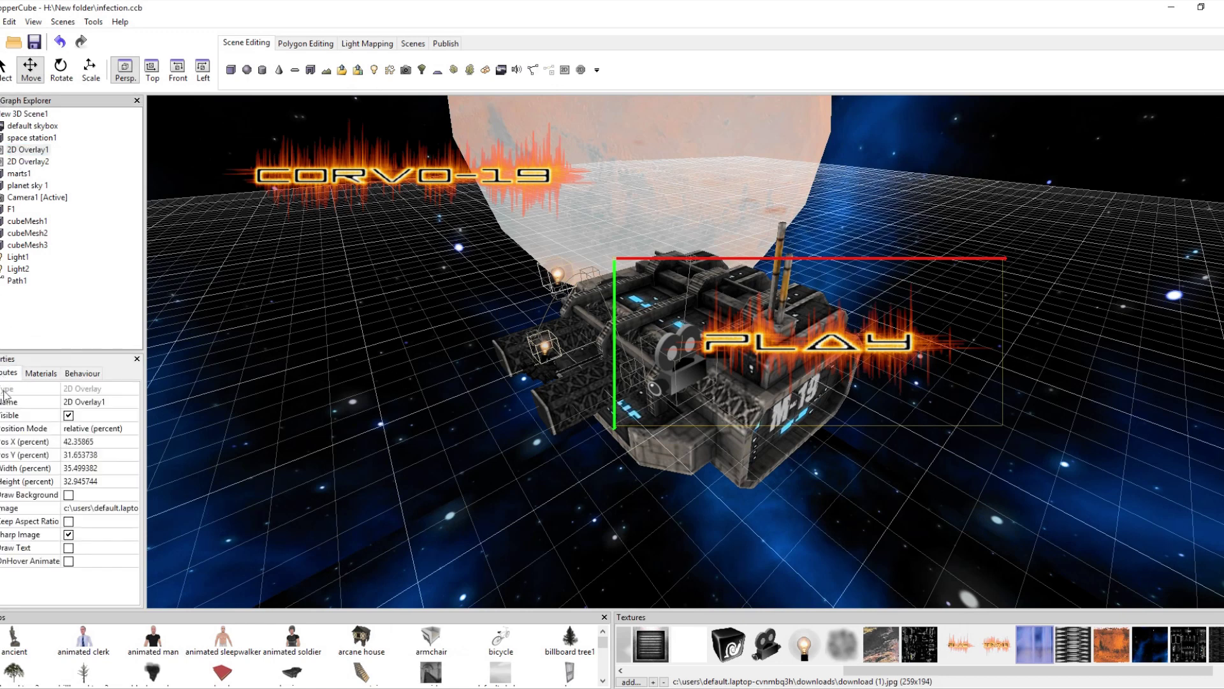
pyautogui.click(68, 416)
pyautogui.click(28, 161)
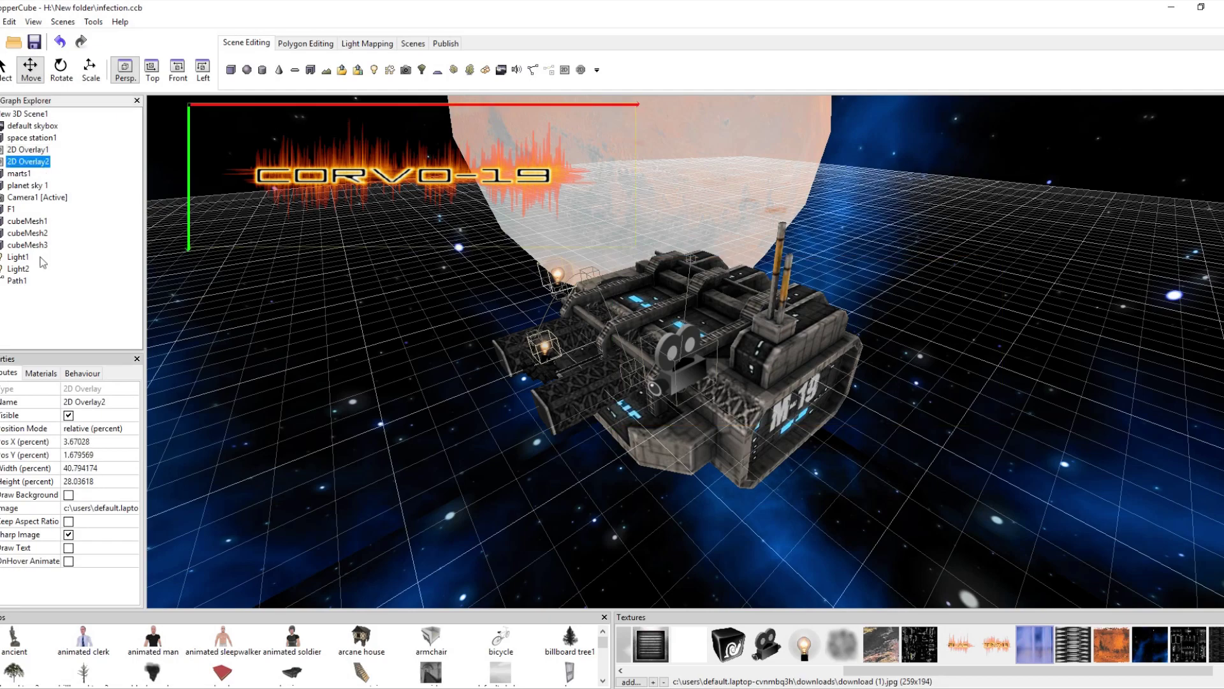
pyautogui.click(68, 415)
# Select the Path1 node floating above the space station and move it down over the station's deck
pyautogui.moveTo(463, 377); pyautogui.dragTo(486, 389, button='right')
pyautogui.click(492, 217)
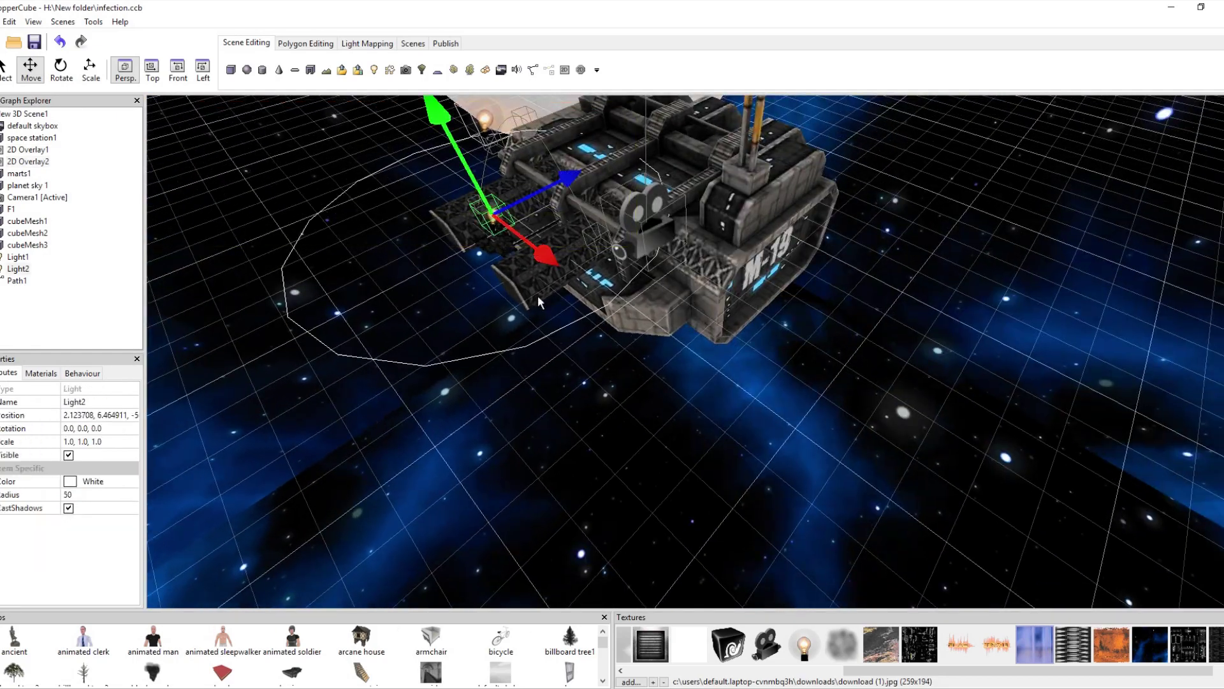
pyautogui.moveTo(538, 296); pyautogui.dragTo(526, 291, button='right')
pyautogui.scroll(3, 526, 290)
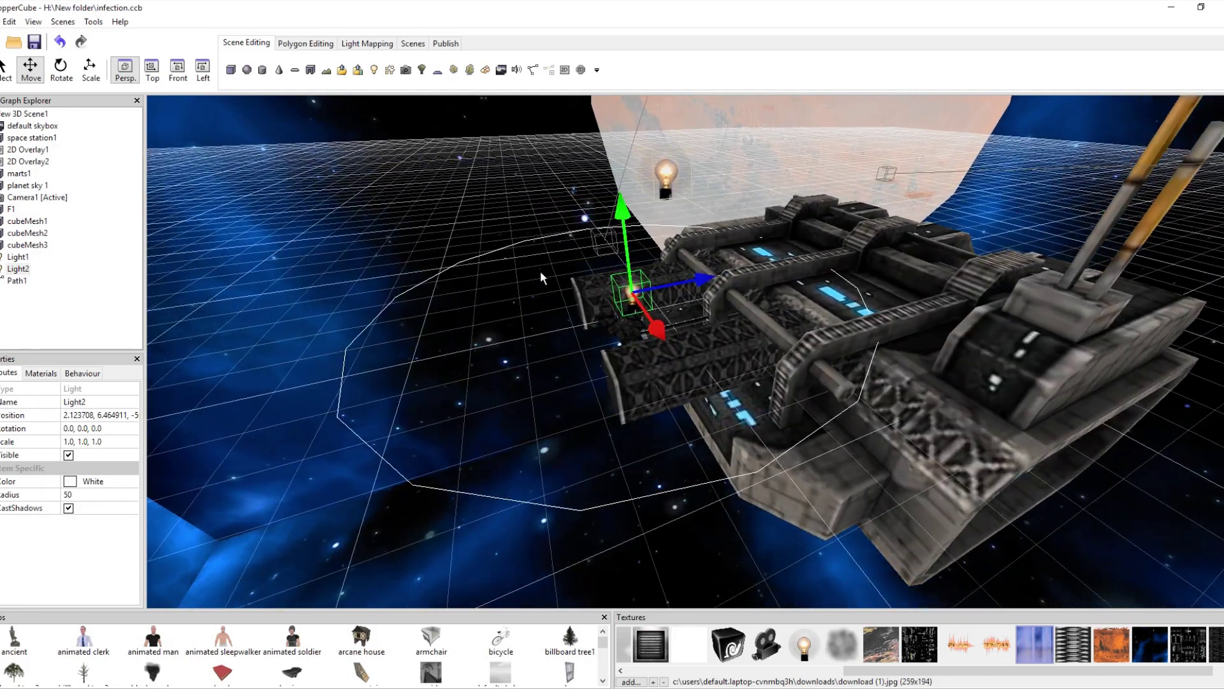
pyautogui.scroll(-3, 541, 261)
pyautogui.moveTo(542, 251); pyautogui.dragTo(618, 287, button='right')
pyautogui.click(738, 191)
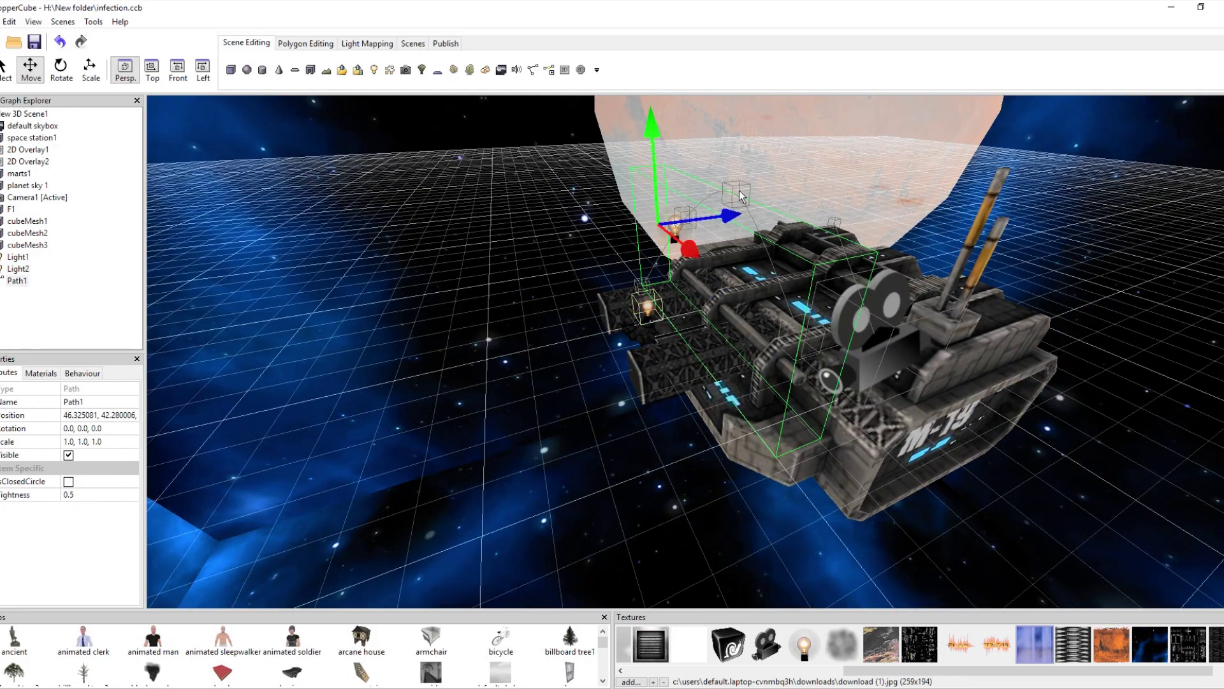
pyautogui.click(733, 192)
pyautogui.moveTo(790, 185); pyautogui.dragTo(853, 270)
pyautogui.moveTo(696, 217); pyautogui.dragTo(829, 314, button='right')
pyautogui.moveTo(805, 332); pyautogui.dragTo(837, 342)
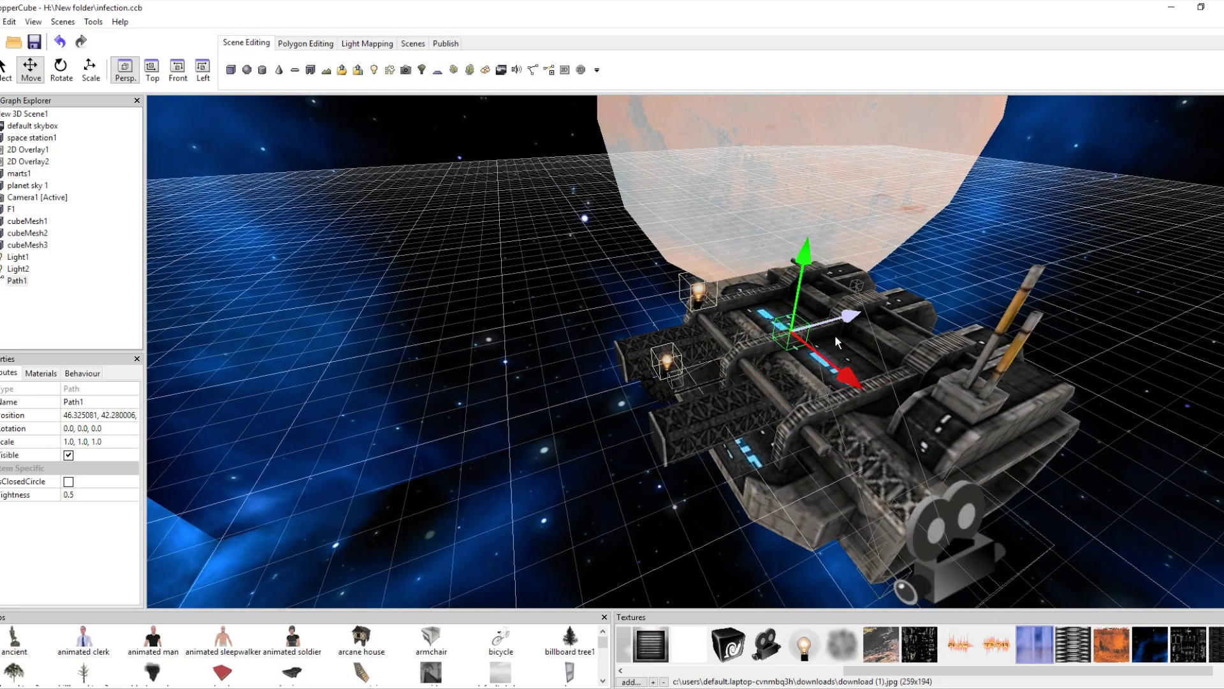
pyautogui.moveTo(803, 247); pyautogui.dragTo(790, 284)
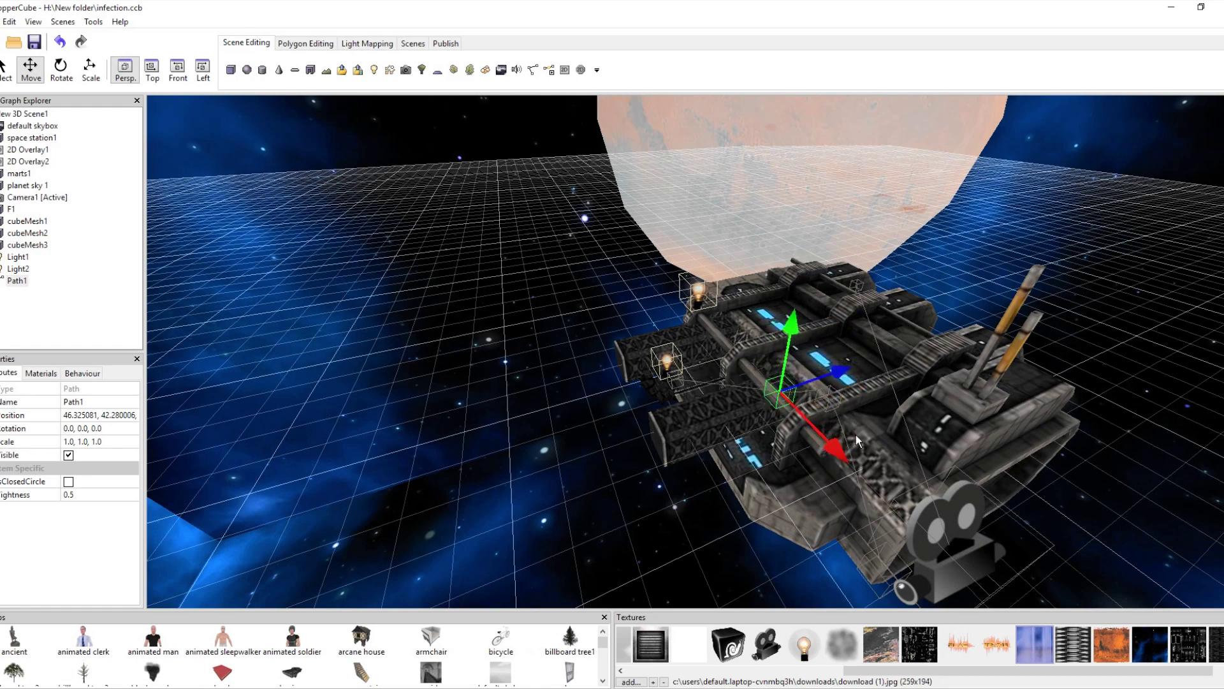
pyautogui.scroll(2, 771, 389)
pyautogui.scroll(2, 744, 343)
pyautogui.moveTo(743, 343); pyautogui.dragTo(804, 262, button='right')
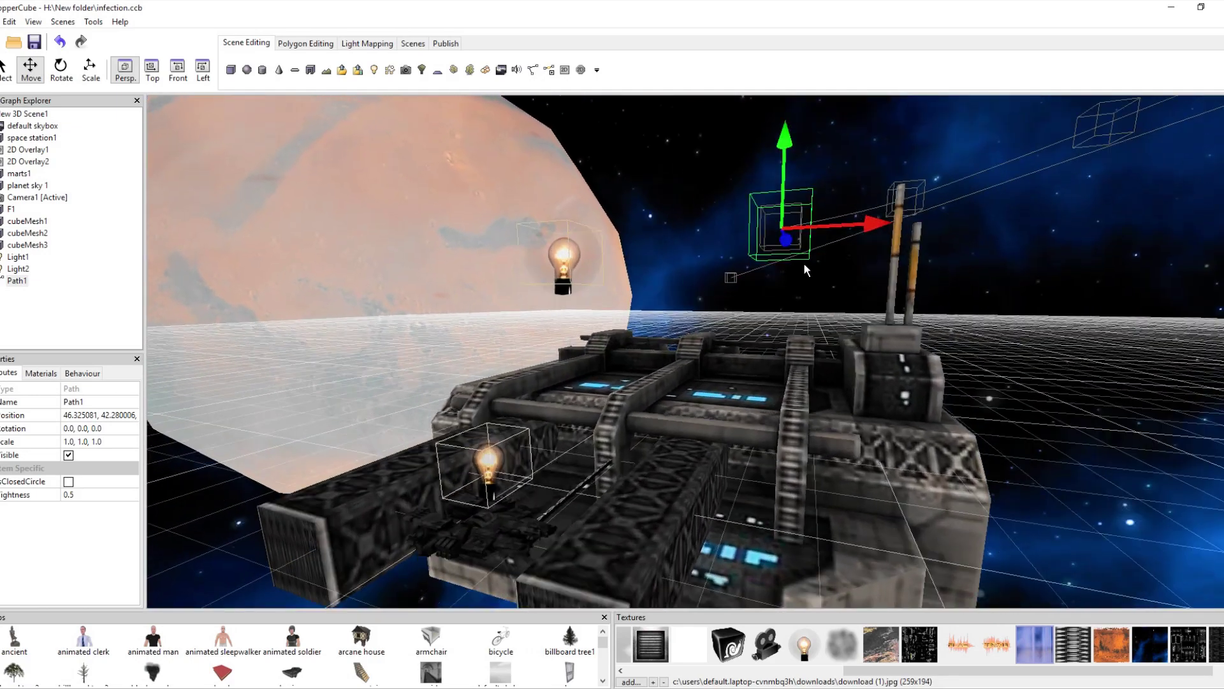
pyautogui.click(539, 70)
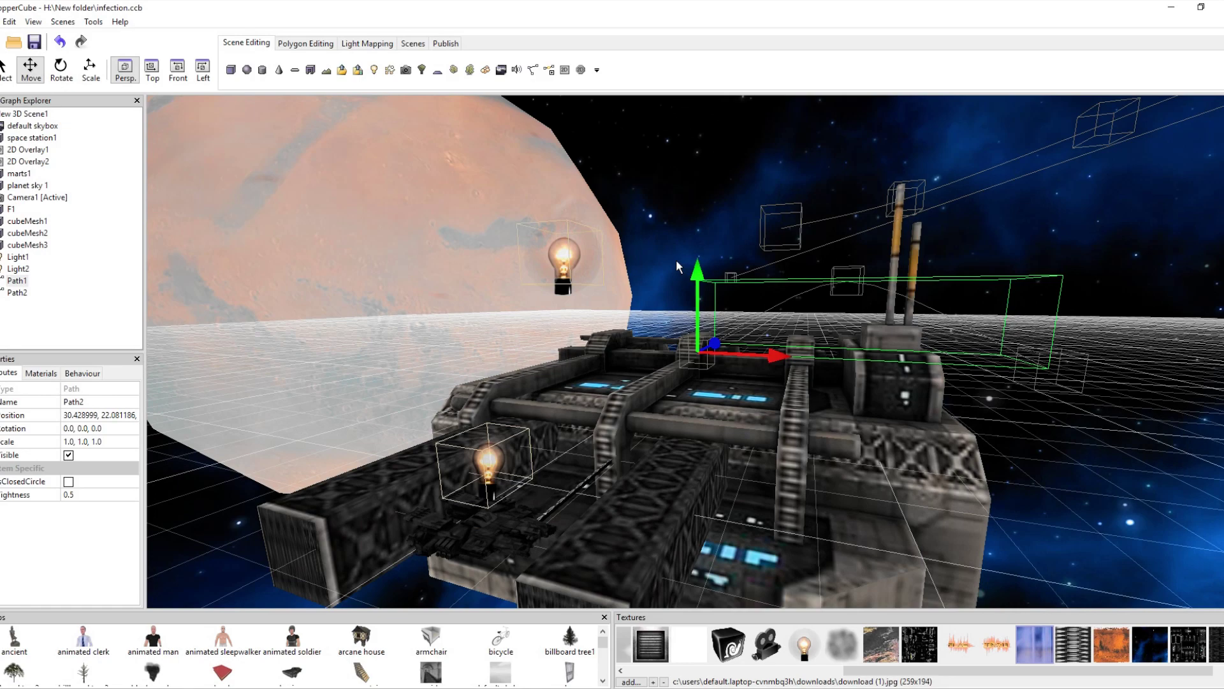
pyautogui.press('Delete')
# Extend Path1 with another node over the deck and move it across toward the station's outer edge near Light2
pyautogui.click(771, 227)
pyautogui.moveTo(770, 228); pyautogui.dragTo(749, 299, button='right')
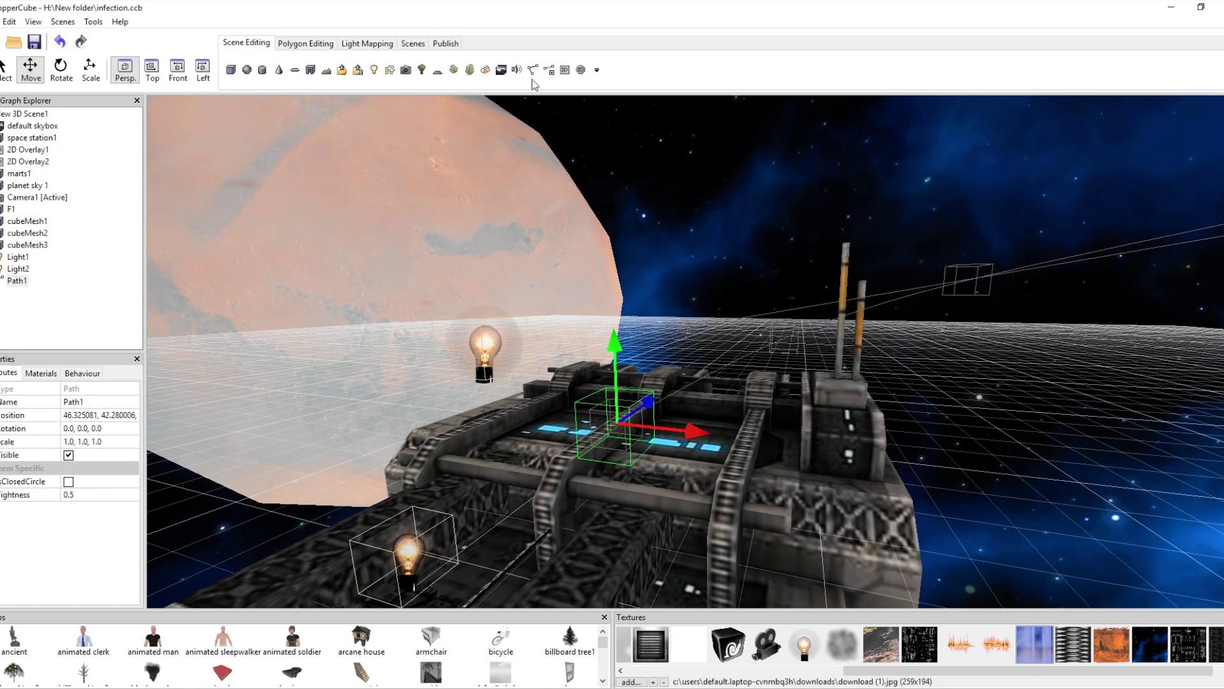
pyautogui.moveTo(697, 442); pyautogui.dragTo(660, 411, button='right')
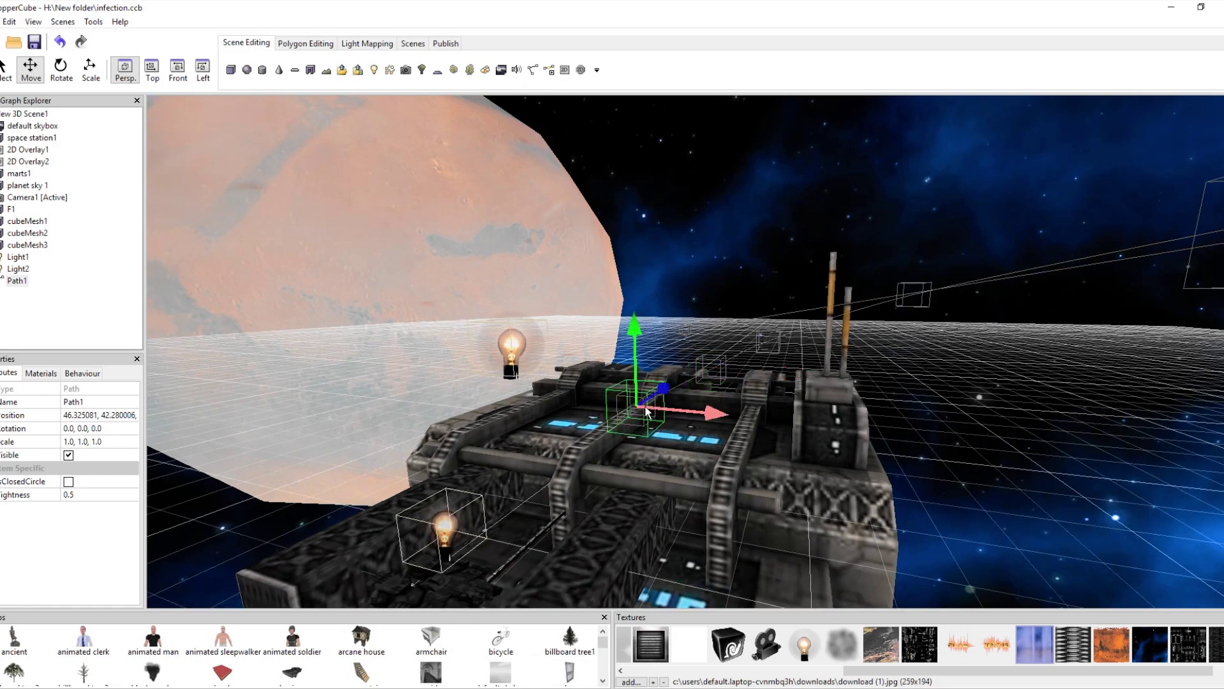
pyautogui.moveTo(679, 416); pyautogui.dragTo(516, 398)
pyautogui.click(712, 361)
pyautogui.moveTo(712, 361); pyautogui.dragTo(754, 353)
pyautogui.moveTo(491, 402); pyautogui.dragTo(531, 496, button='right')
pyautogui.moveTo(565, 472); pyautogui.dragTo(556, 479)
pyautogui.scroll(5, 566, 438)
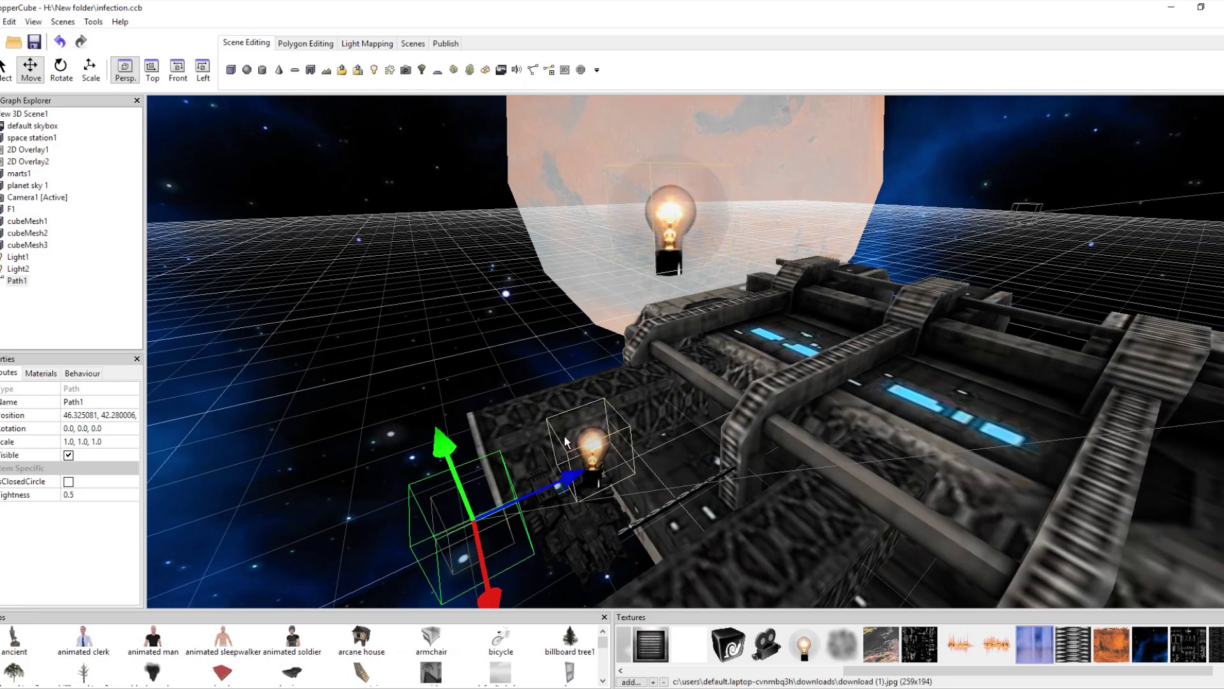
pyautogui.scroll(-5, 527, 257)
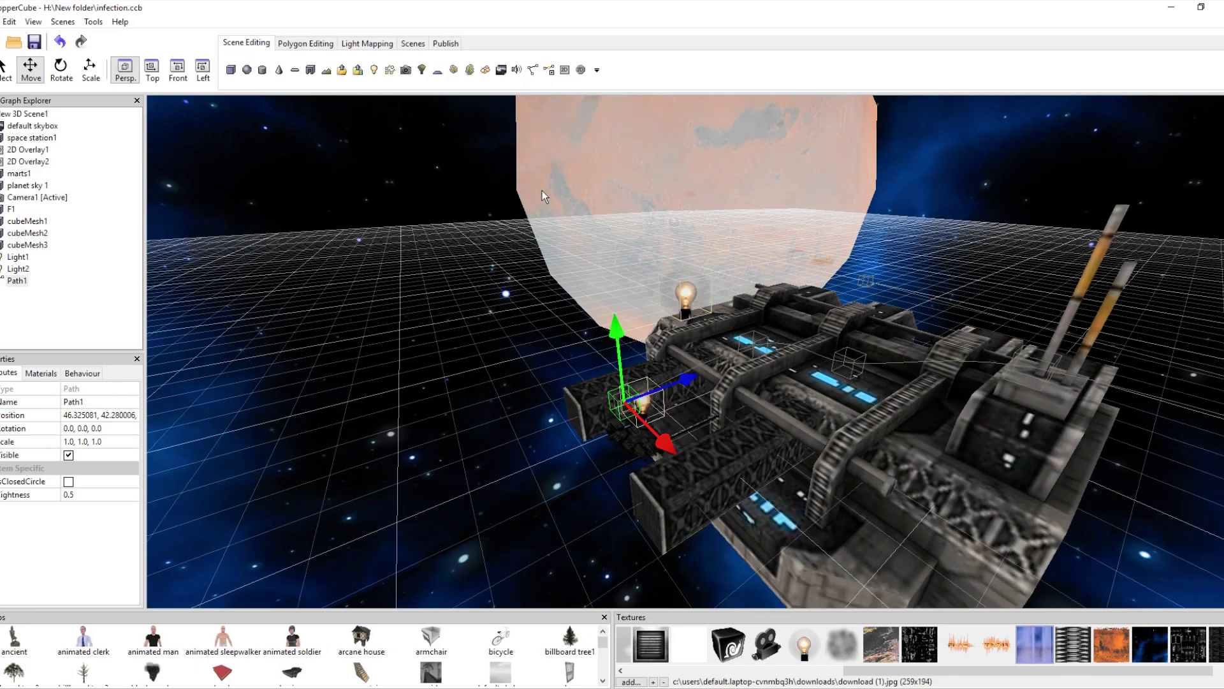
# Move the Path1 node near Light2 out into open space beyond the station's docking arms
pyautogui.scroll(5, 678, 323)
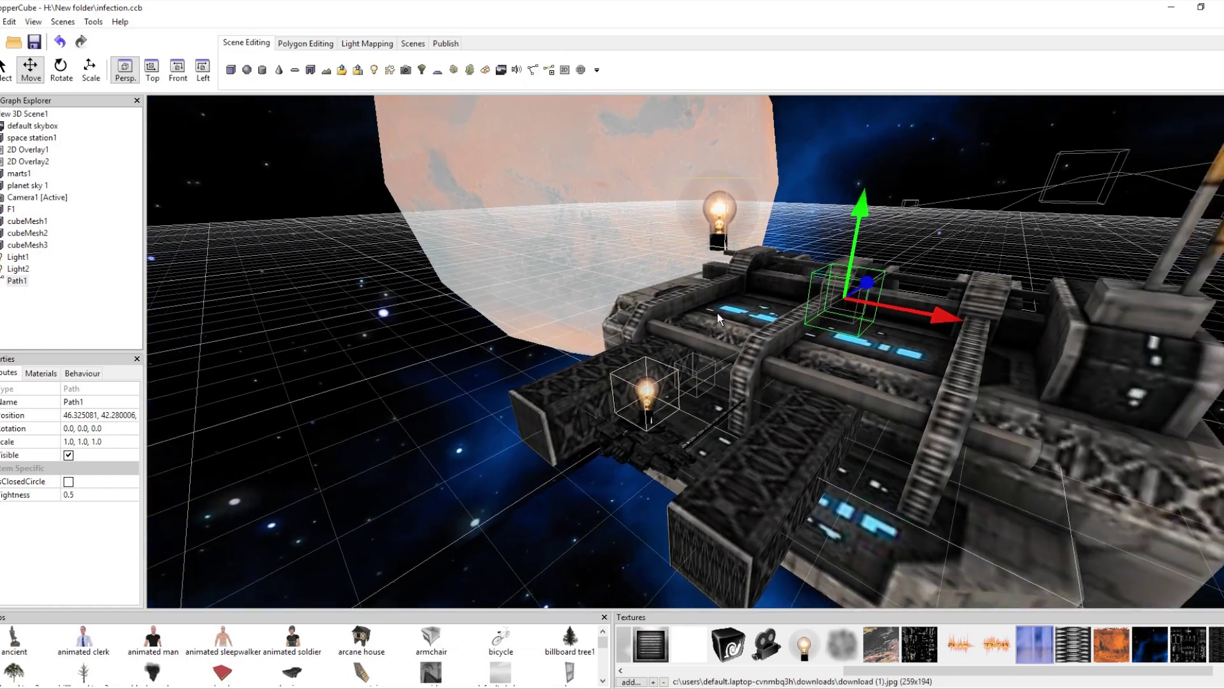
pyautogui.moveTo(719, 319); pyautogui.dragTo(805, 315, button='right')
pyautogui.moveTo(627, 395)
pyautogui.mouseDown(button='right')
pyautogui.moveTo(662, 380)
pyautogui.moveTo(635, 354)
pyautogui.moveTo(610, 395)
pyautogui.mouseUp(button='right')
pyautogui.click(679, 378)
pyautogui.moveTo(563, 394); pyautogui.dragTo(303, 352)
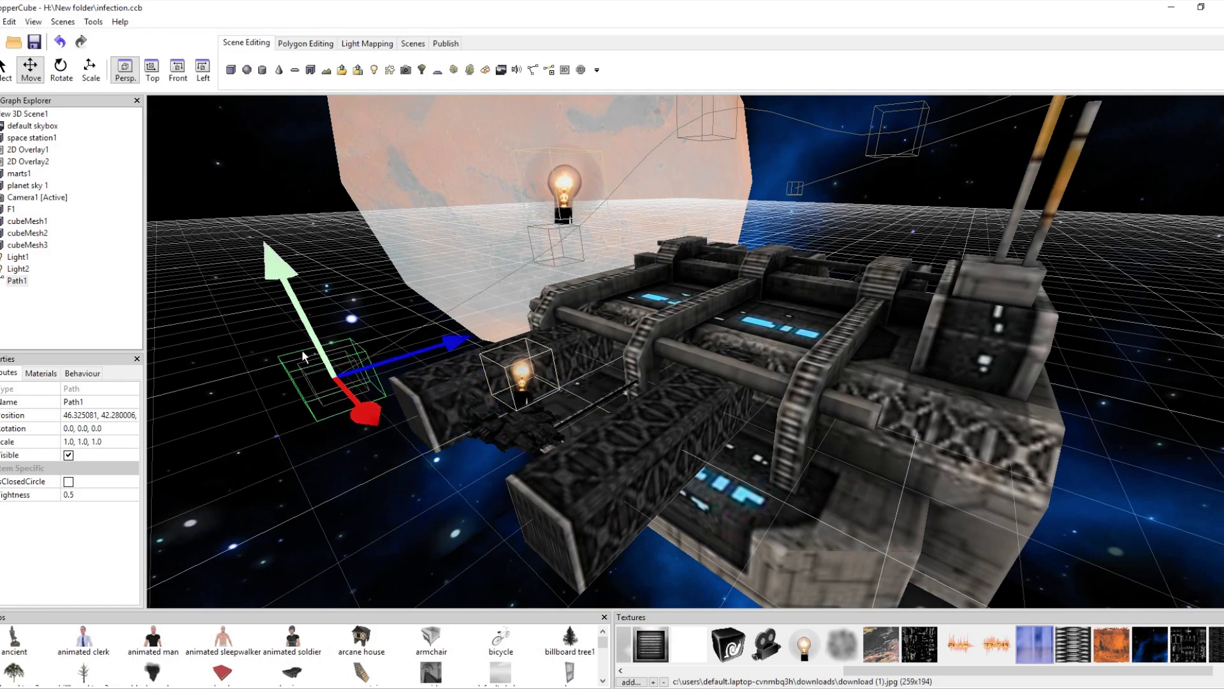
# Reposition the outer nodes of Path1 in the space beyond the docking arms so the path curves back toward the station
pyautogui.moveTo(468, 356); pyautogui.dragTo(484, 425, button='right')
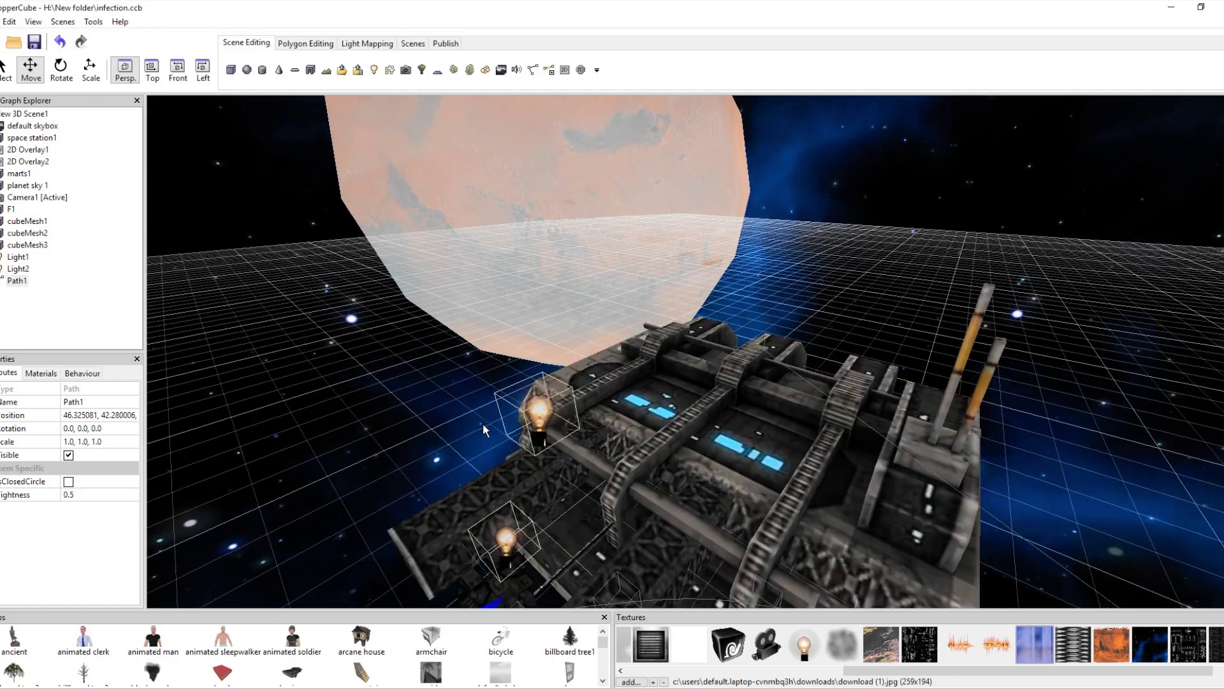
pyautogui.moveTo(631, 316); pyautogui.dragTo(663, 290, button='right')
pyautogui.moveTo(762, 169); pyautogui.dragTo(648, 247)
pyautogui.moveTo(648, 246); pyautogui.dragTo(519, 322, button='right')
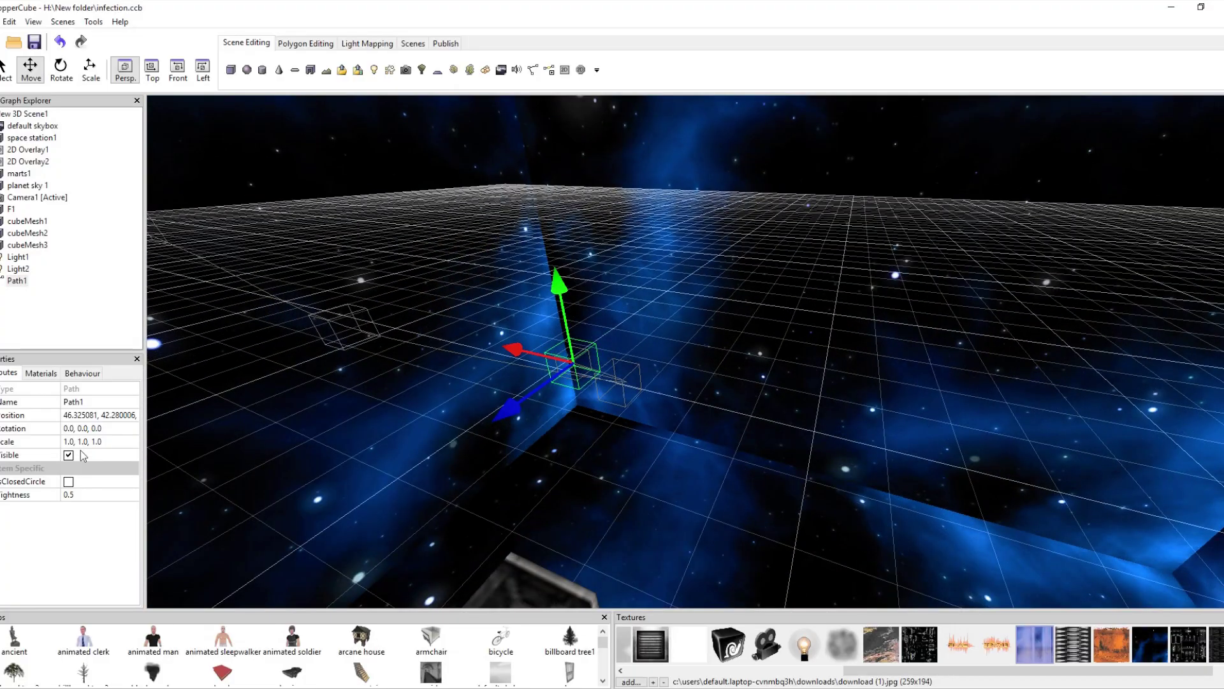
pyautogui.moveTo(588, 387); pyautogui.dragTo(631, 383)
pyautogui.moveTo(534, 383); pyautogui.dragTo(641, 401)
pyautogui.moveTo(641, 400); pyautogui.dragTo(551, 417, button='right')
pyautogui.moveTo(421, 344); pyautogui.dragTo(647, 408, button='right')
pyautogui.moveTo(821, 274); pyautogui.dragTo(539, 394)
pyautogui.moveTo(763, 402); pyautogui.dragTo(817, 410, button='right')
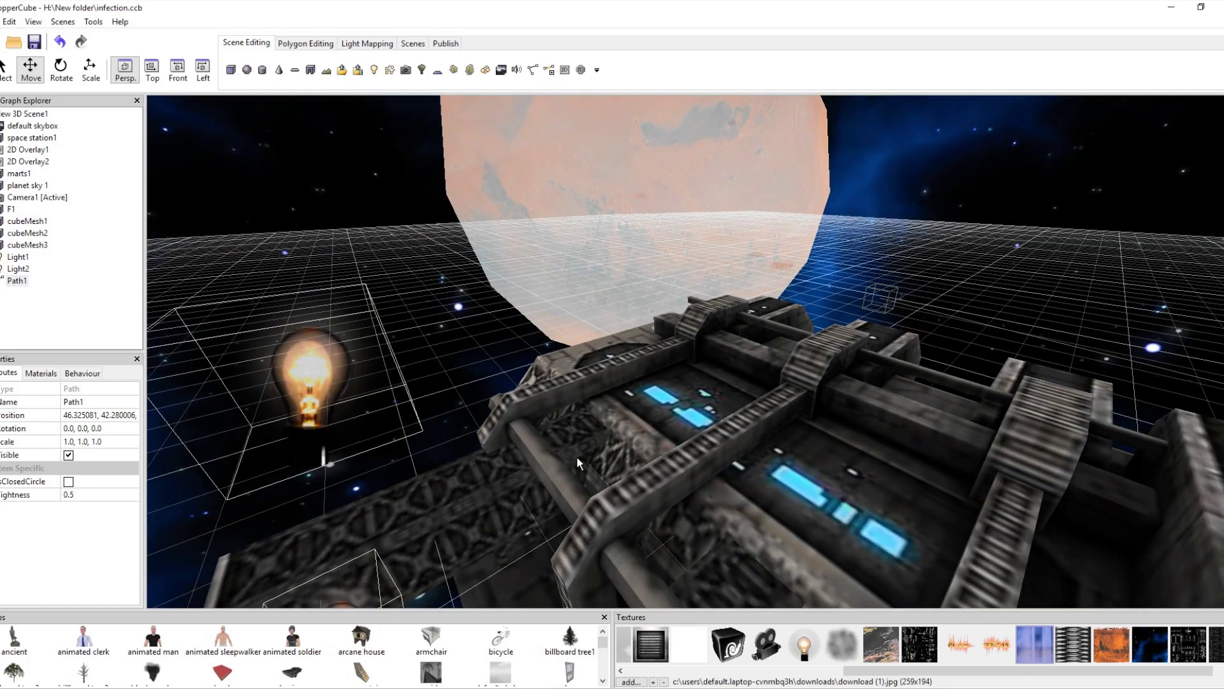
# Move the Path1 node on the near docking arm up and across to beside Light2
pyautogui.scroll(5, 590, 433)
pyautogui.scroll(-5, 602, 412)
pyautogui.moveTo(599, 409); pyautogui.dragTo(800, 424, button='right')
pyautogui.moveTo(801, 424); pyautogui.dragTo(736, 441)
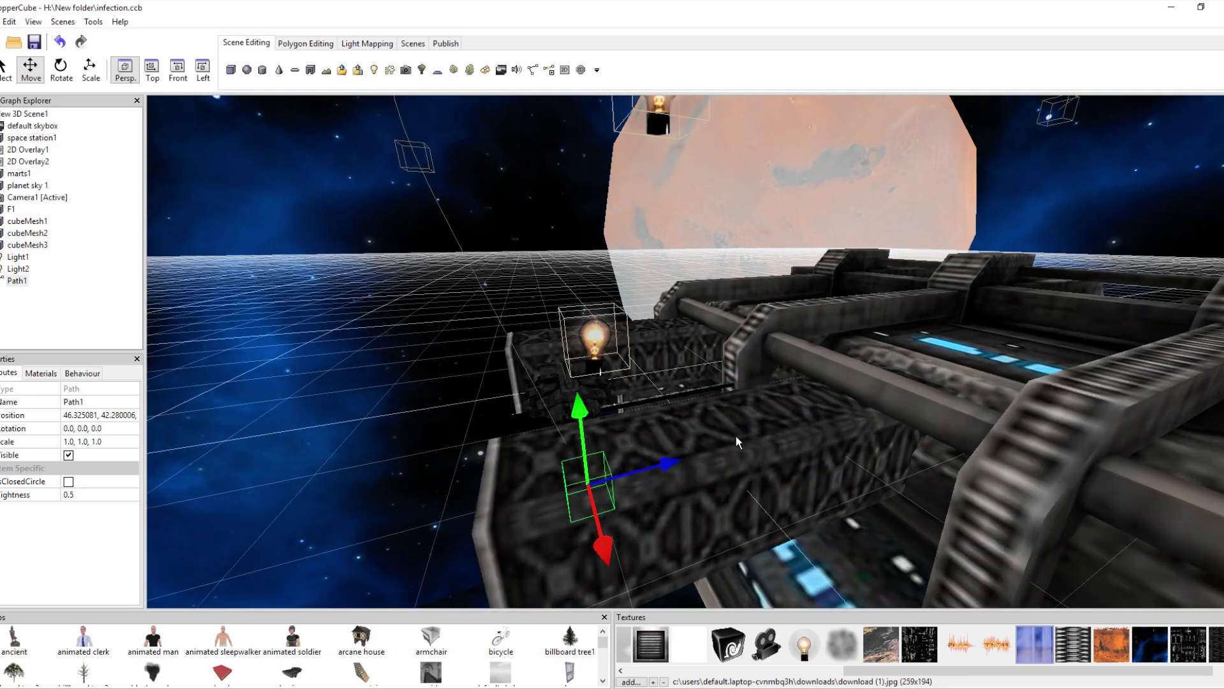
pyautogui.moveTo(606, 415); pyautogui.dragTo(554, 335)
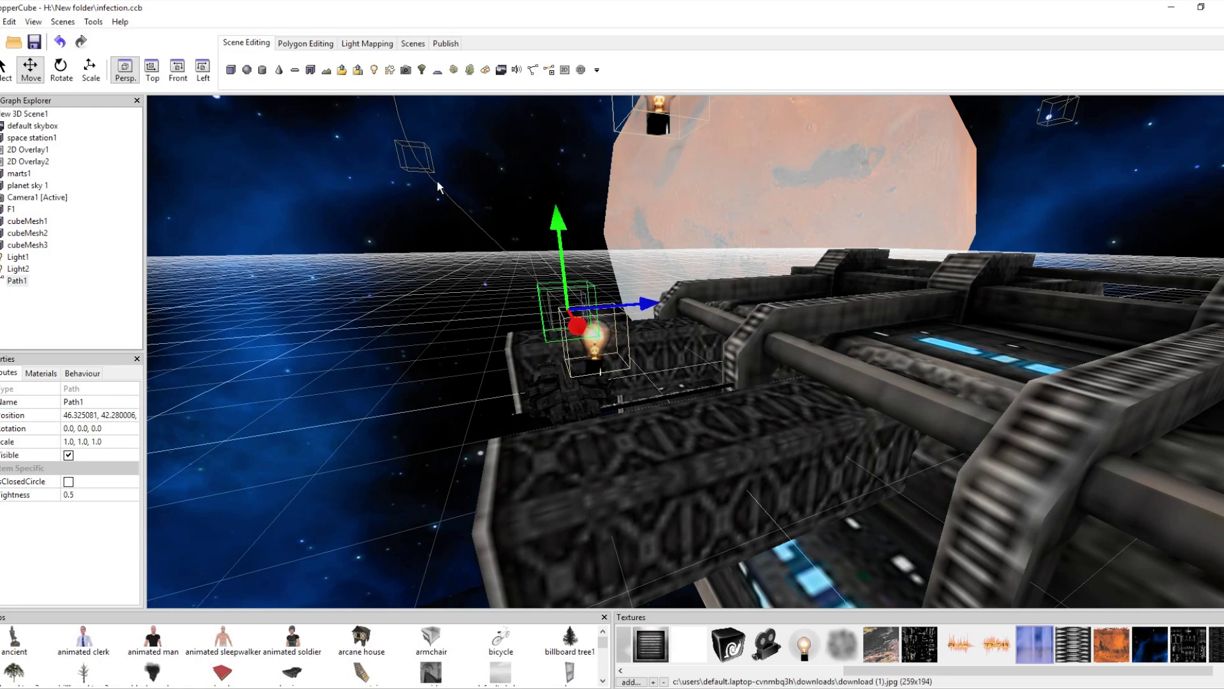
# Lower the Path1 node beyond the docking arms to their level and pull it away from the station
pyautogui.scroll(-4, 440, 191)
pyautogui.moveTo(613, 245); pyautogui.dragTo(591, 229)
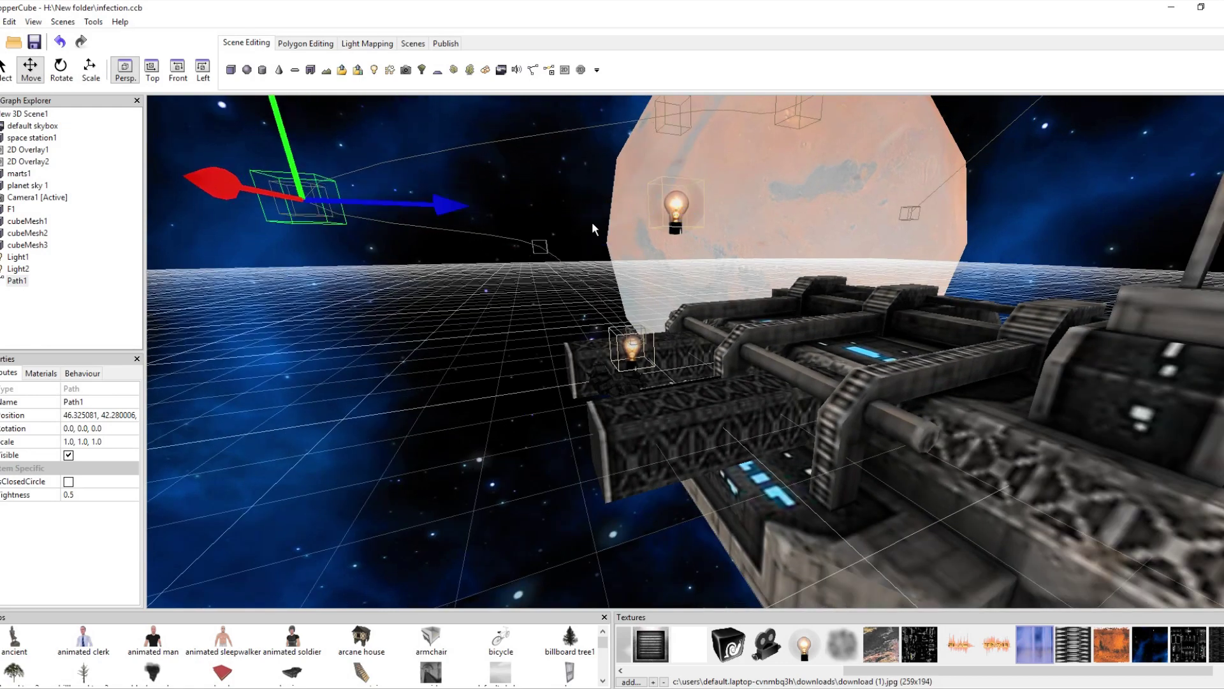
pyautogui.click(541, 248)
pyautogui.moveTo(524, 151); pyautogui.dragTo(515, 181)
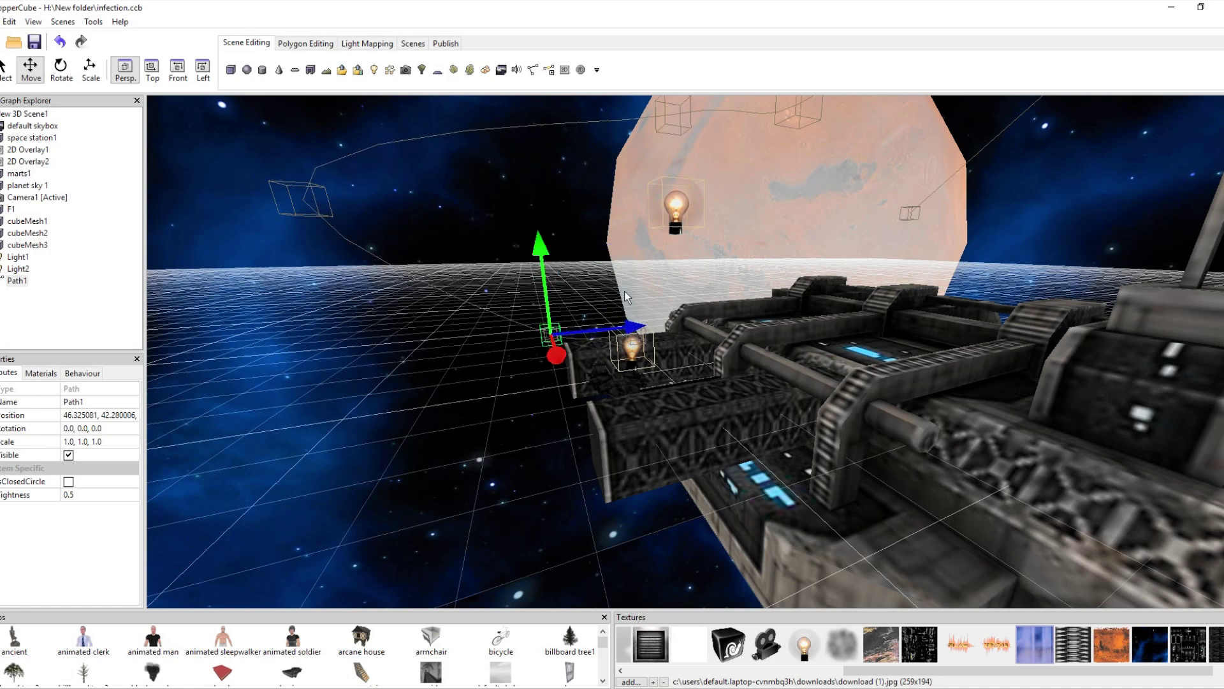
pyautogui.moveTo(636, 328); pyautogui.dragTo(586, 330)
# Place the end node of Path1 low near Light2 and shift it outside the open end of the docking bay
pyautogui.scroll(5, 664, 346)
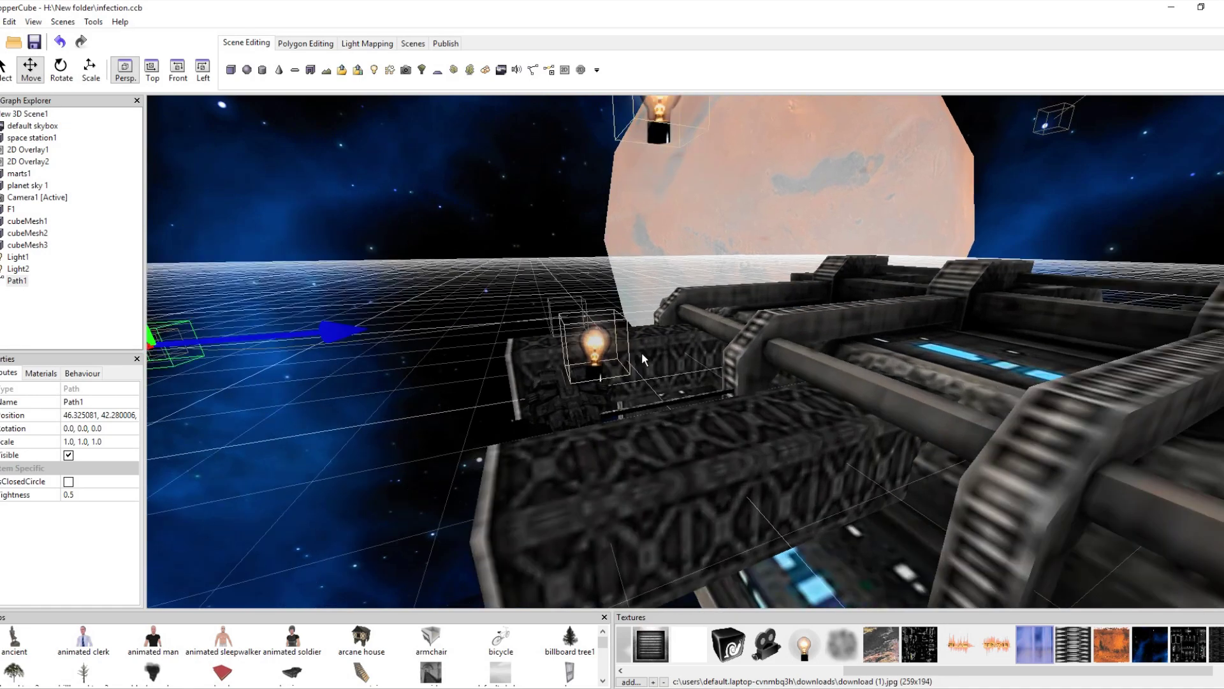
pyautogui.moveTo(521, 300); pyautogui.dragTo(801, 384)
pyautogui.moveTo(667, 227); pyautogui.dragTo(648, 304)
pyautogui.moveTo(648, 303); pyautogui.dragTo(784, 314, button='middle')
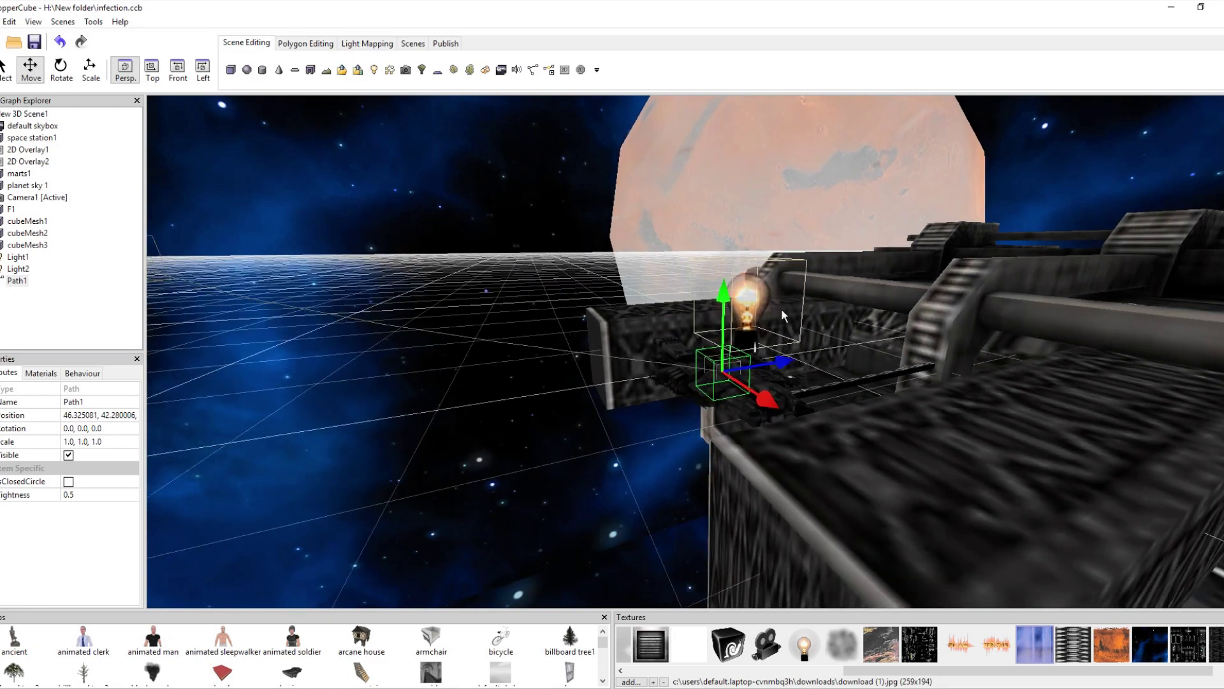
pyautogui.moveTo(786, 362); pyautogui.dragTo(744, 368)
pyautogui.moveTo(672, 422); pyautogui.dragTo(649, 408)
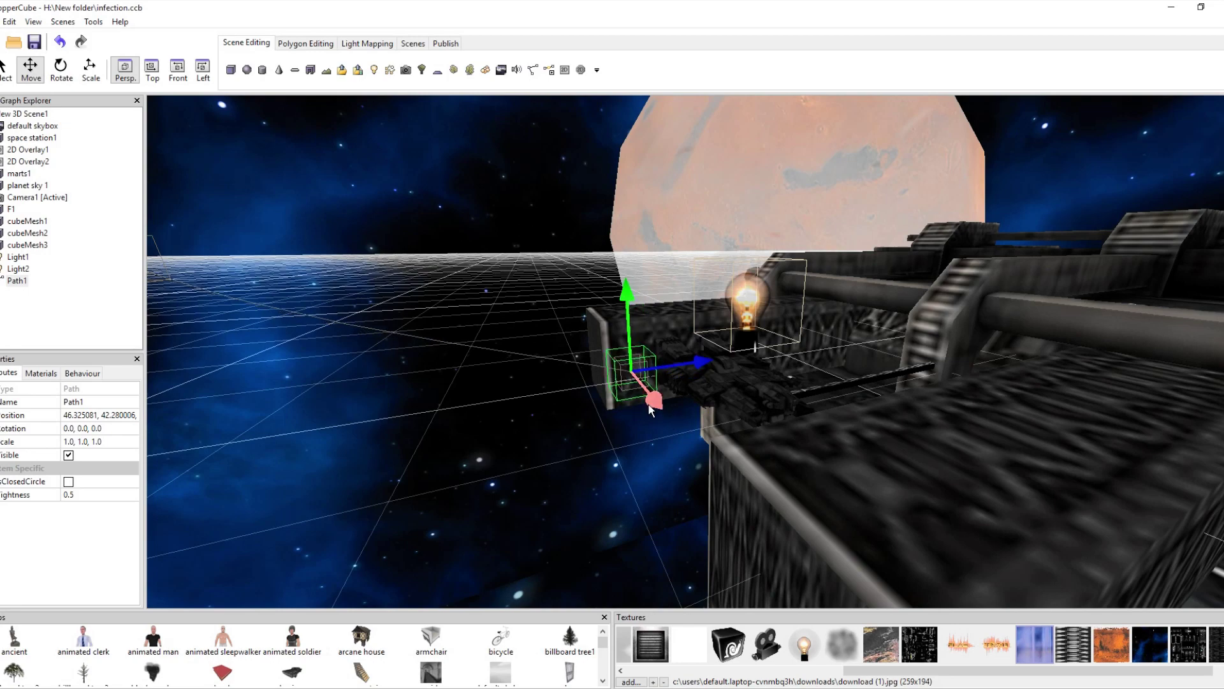
pyautogui.moveTo(714, 363); pyautogui.dragTo(634, 363)
# Add another node to Path1 and readjust the nodes in front of the docking bay
pyautogui.scroll(3, 633, 363)
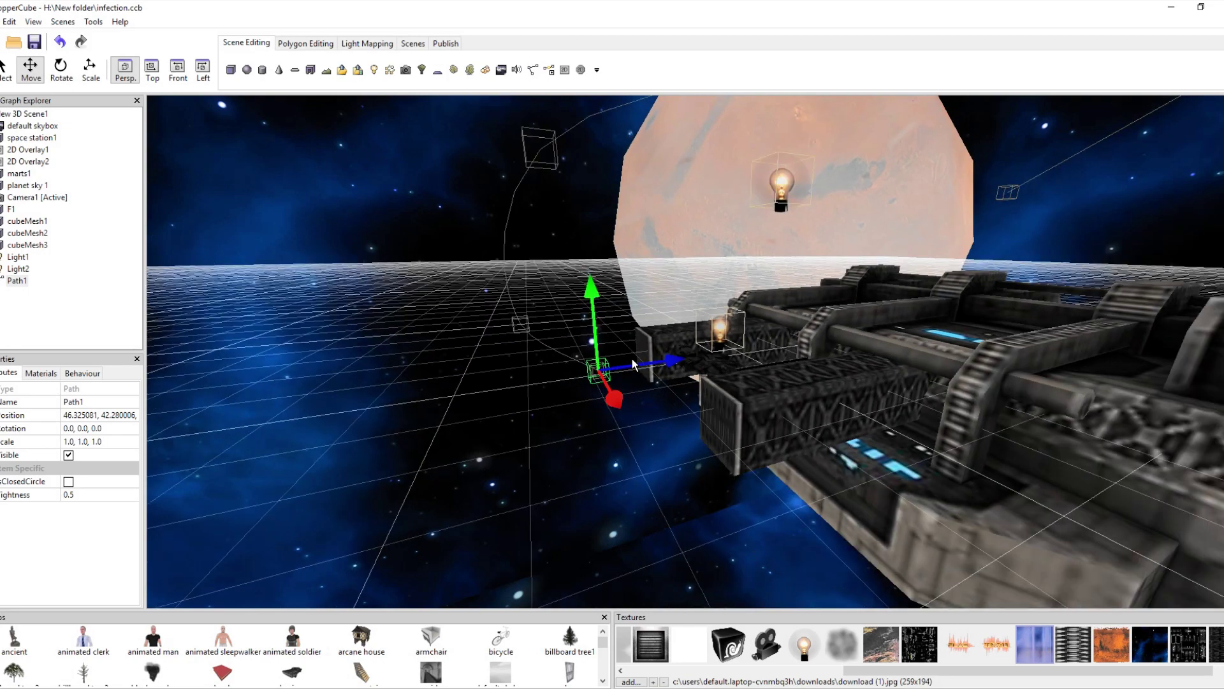
pyautogui.click(549, 71)
pyautogui.scroll(3, 602, 268)
pyautogui.moveTo(441, 287); pyautogui.dragTo(296, 179)
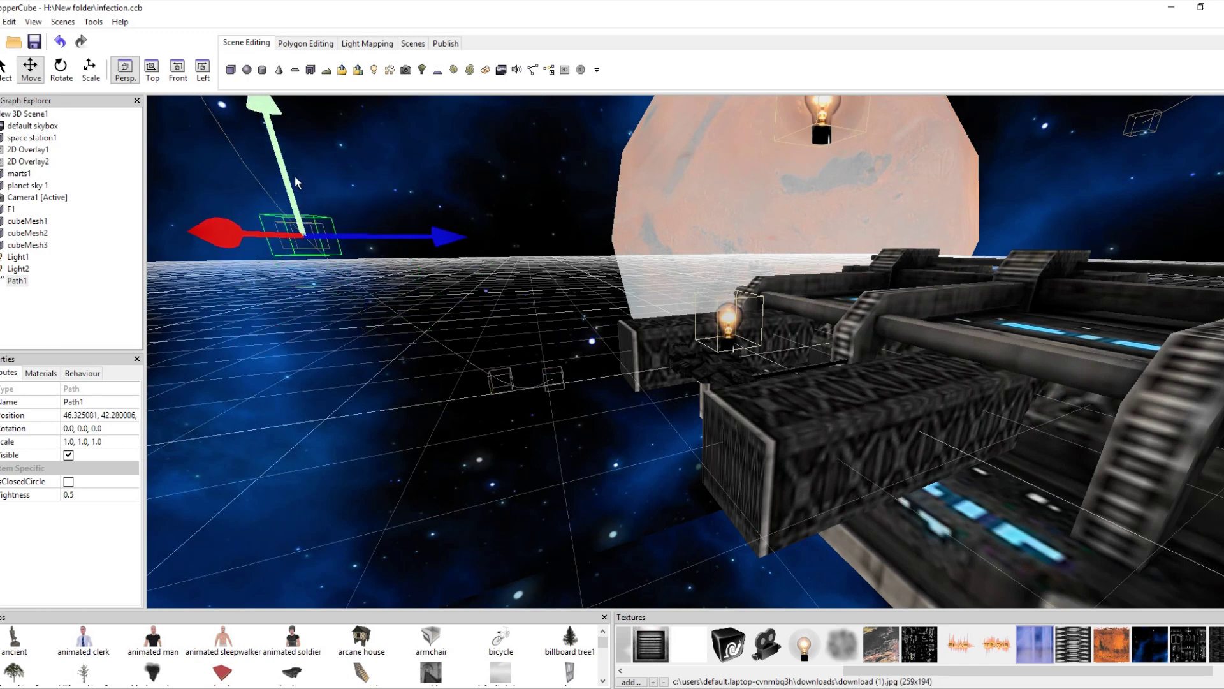
pyautogui.click(554, 378)
pyautogui.moveTo(630, 370); pyautogui.dragTo(689, 367)
pyautogui.click(498, 389)
pyautogui.moveTo(487, 413); pyautogui.dragTo(490, 295)
# Adjust the last nodes of Path1 so the path ends inside the docking bay beneath Light2
pyautogui.moveTo(607, 375); pyautogui.dragTo(691, 386, button='right')
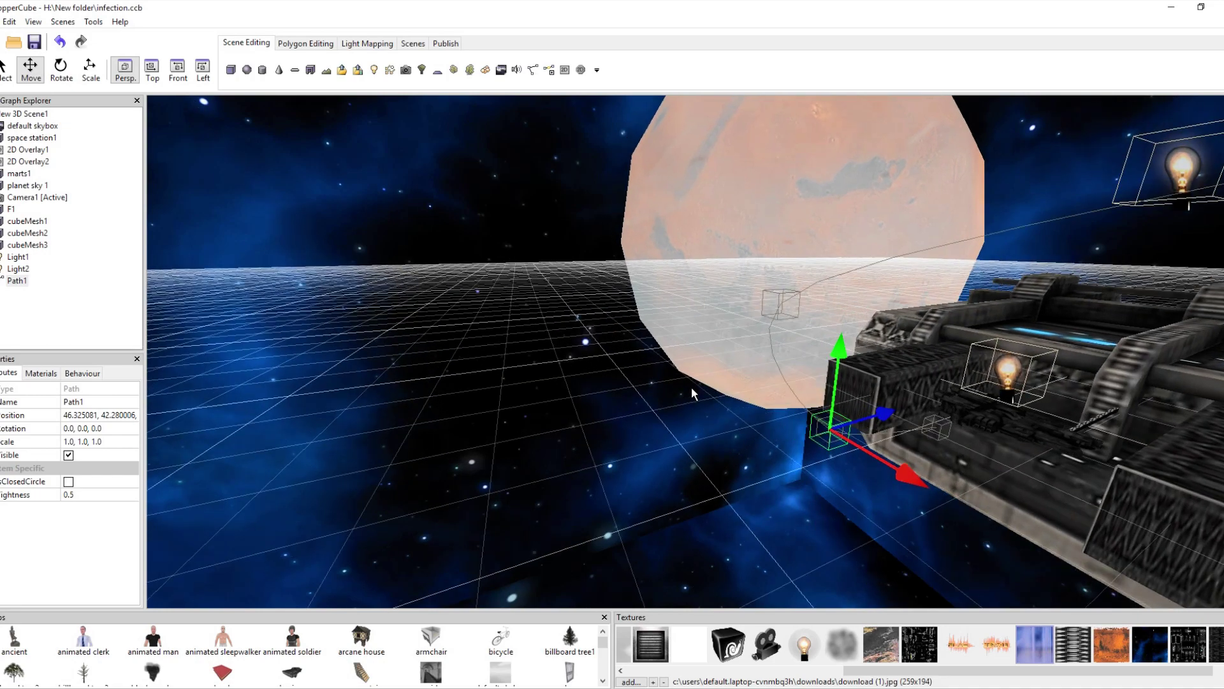
pyautogui.moveTo(929, 416); pyautogui.dragTo(973, 373)
pyautogui.moveTo(1060, 424); pyautogui.dragTo(1090, 450, button='right')
pyautogui.scroll(8, 1089, 450)
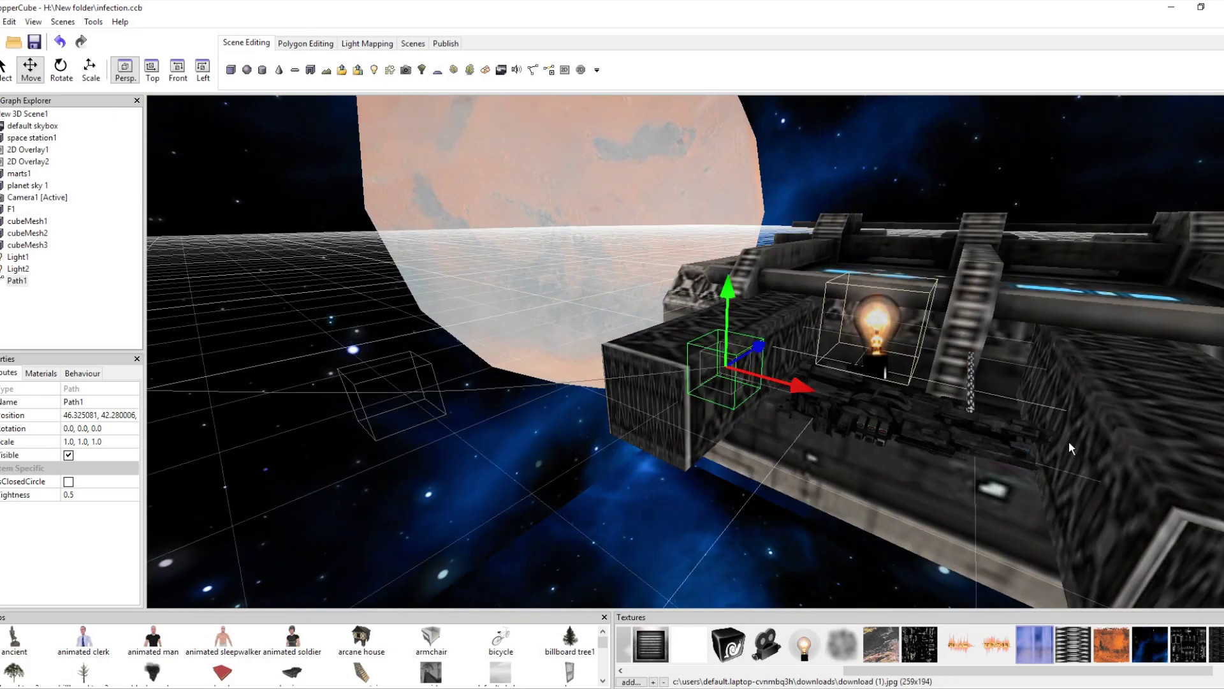
pyautogui.moveTo(1070, 438); pyautogui.dragTo(900, 439, button='right')
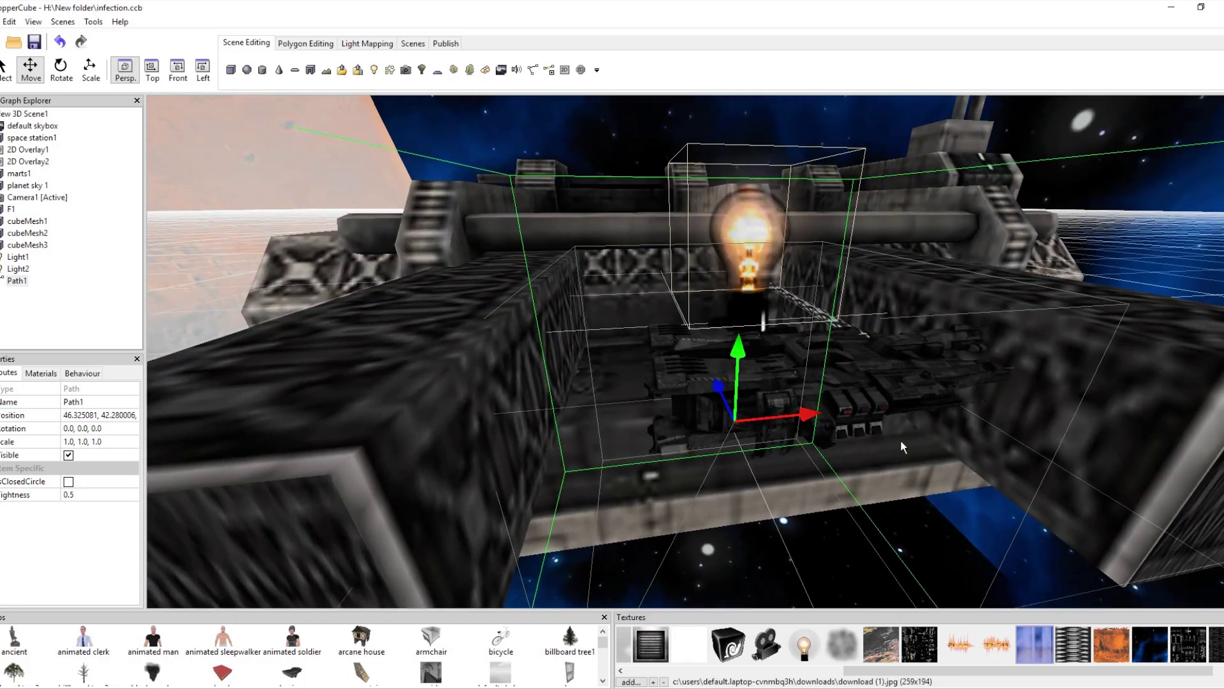
pyautogui.moveTo(808, 422); pyautogui.dragTo(612, 410, button='right')
pyautogui.scroll(-5, 912, 437)
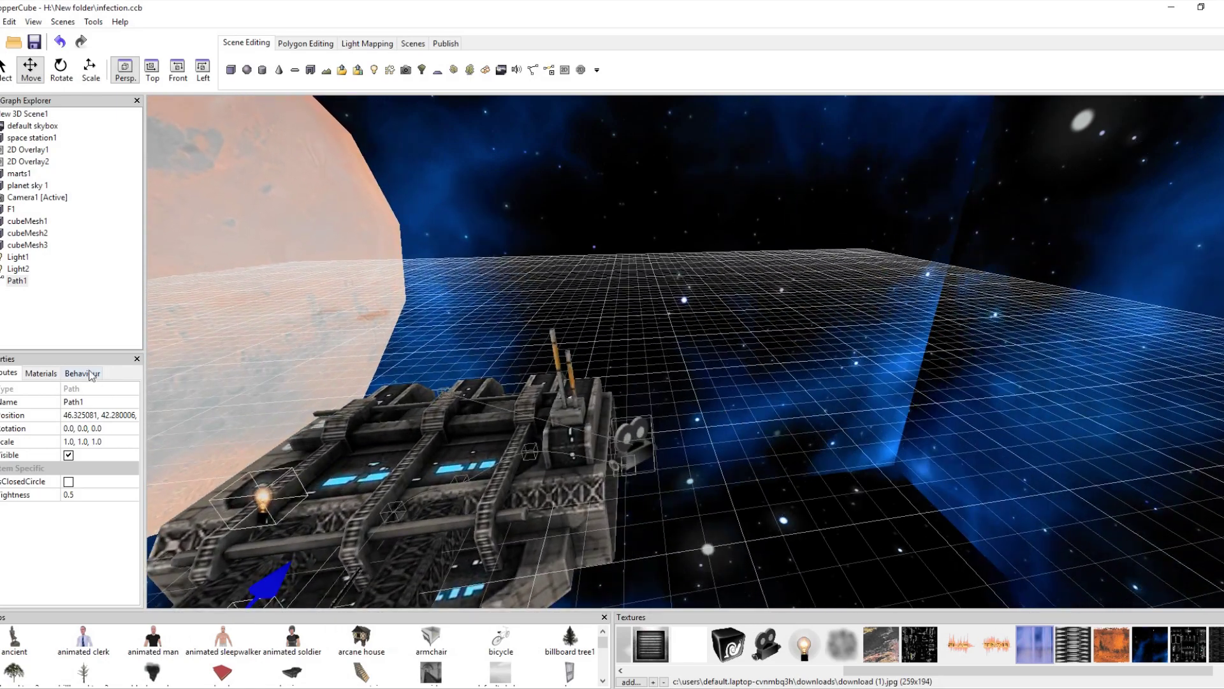
# Examine the behaviours of Path1 and both 2D overlays, including 2D Overlay1's click actions and the available camera actions
pyautogui.click(84, 375)
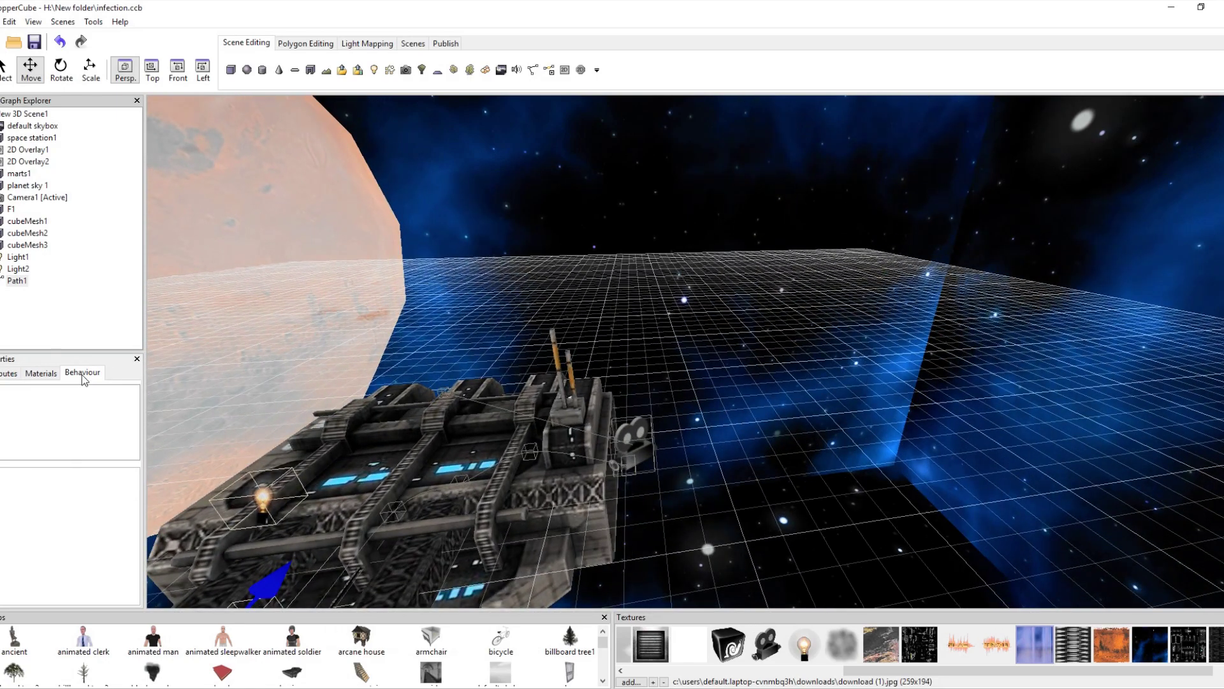
pyautogui.click(15, 282)
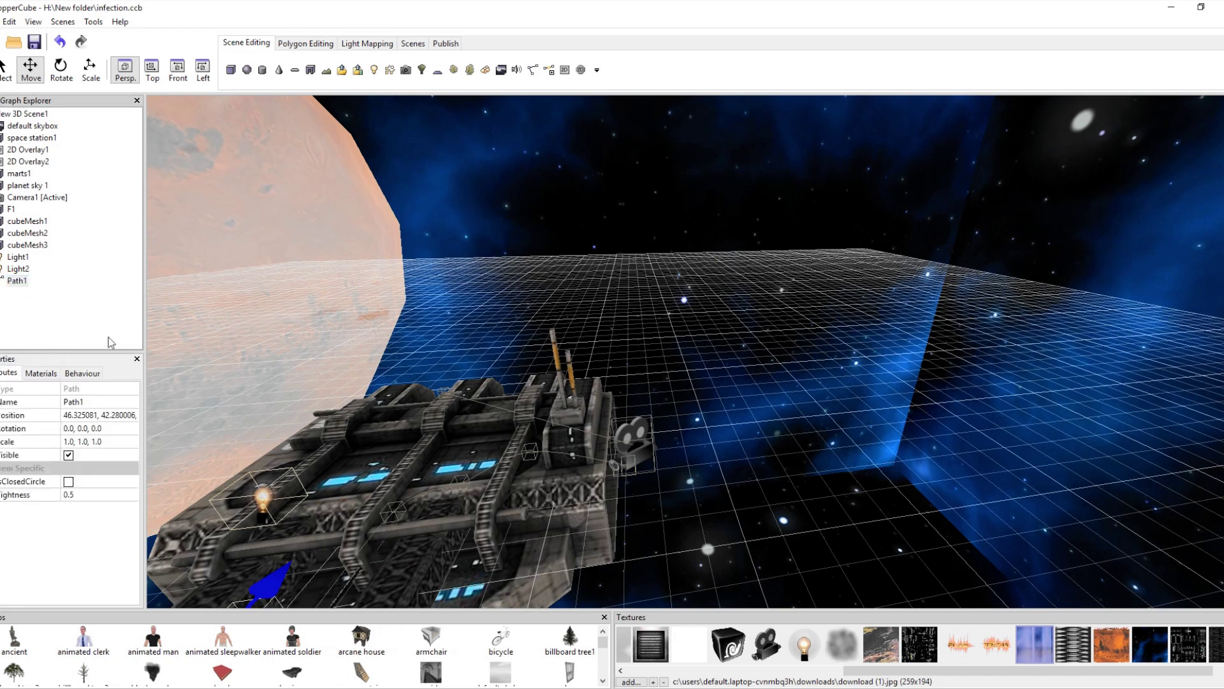
pyautogui.click(639, 441)
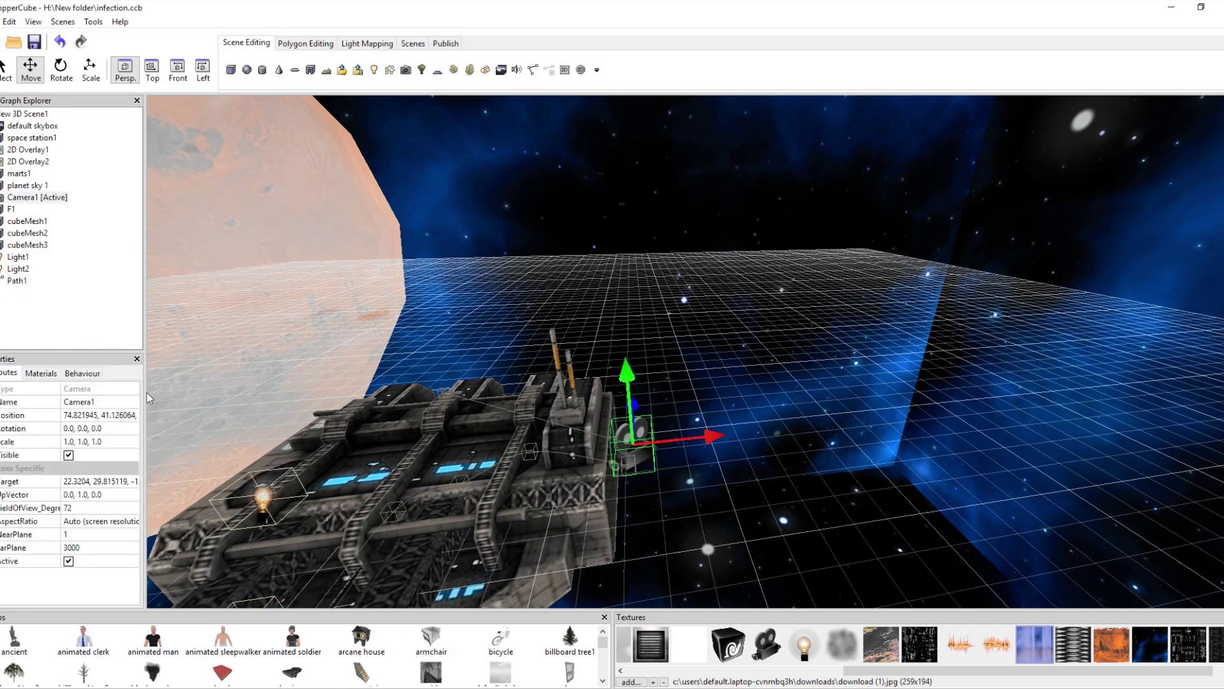
pyautogui.click(21, 164)
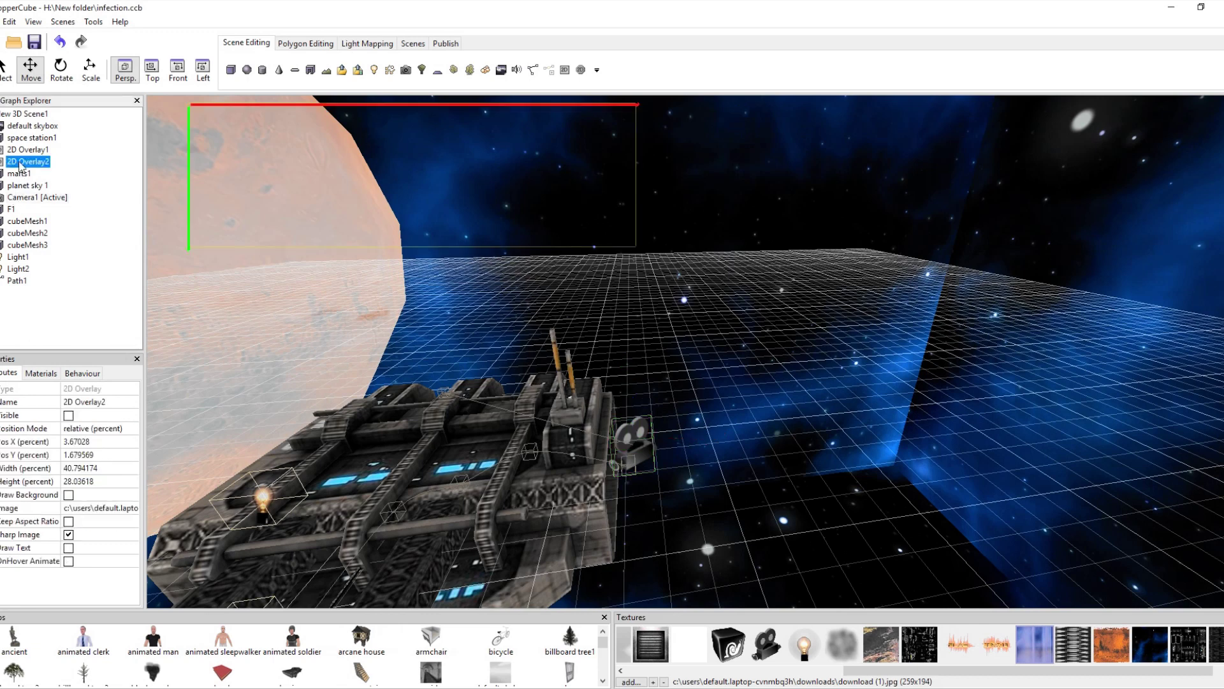
pyautogui.click(81, 373)
pyautogui.click(21, 151)
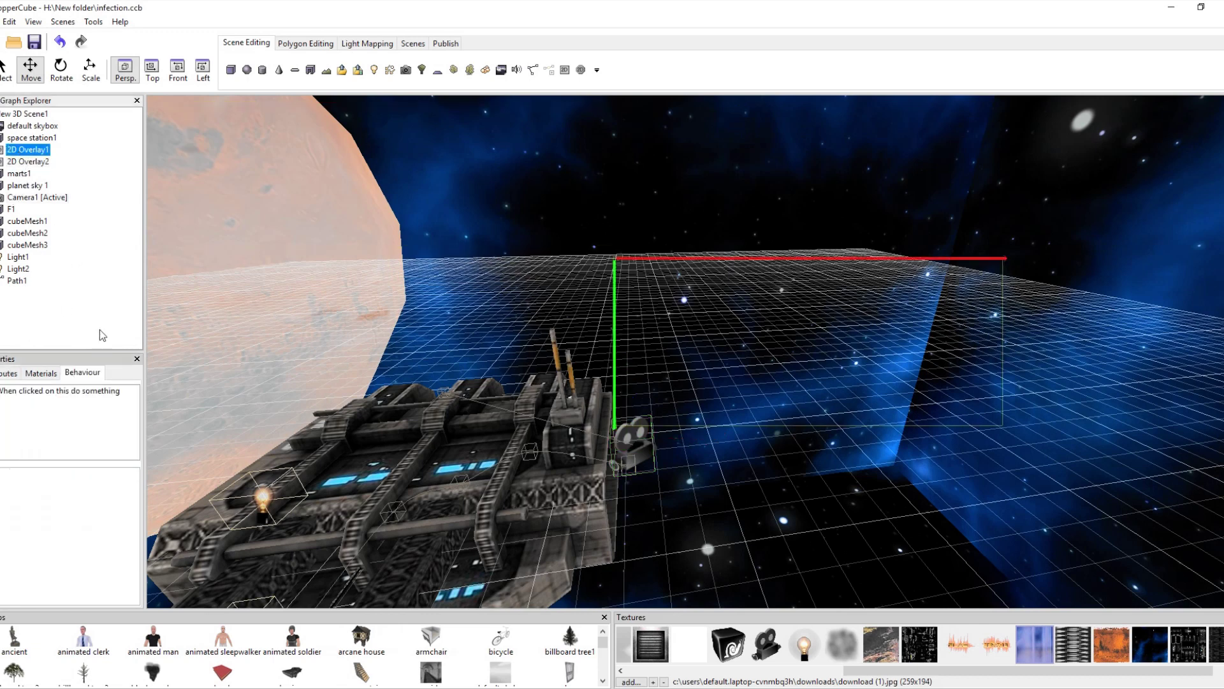
pyautogui.click(92, 391)
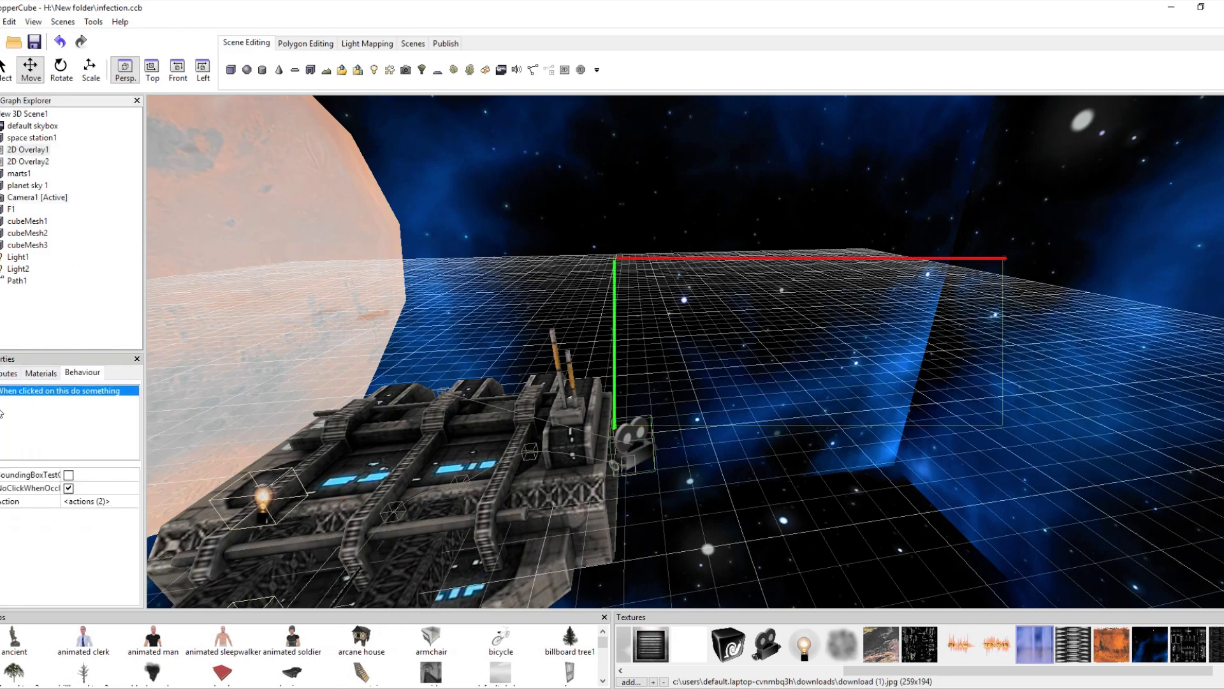
pyautogui.click(108, 502)
pyautogui.click(131, 502)
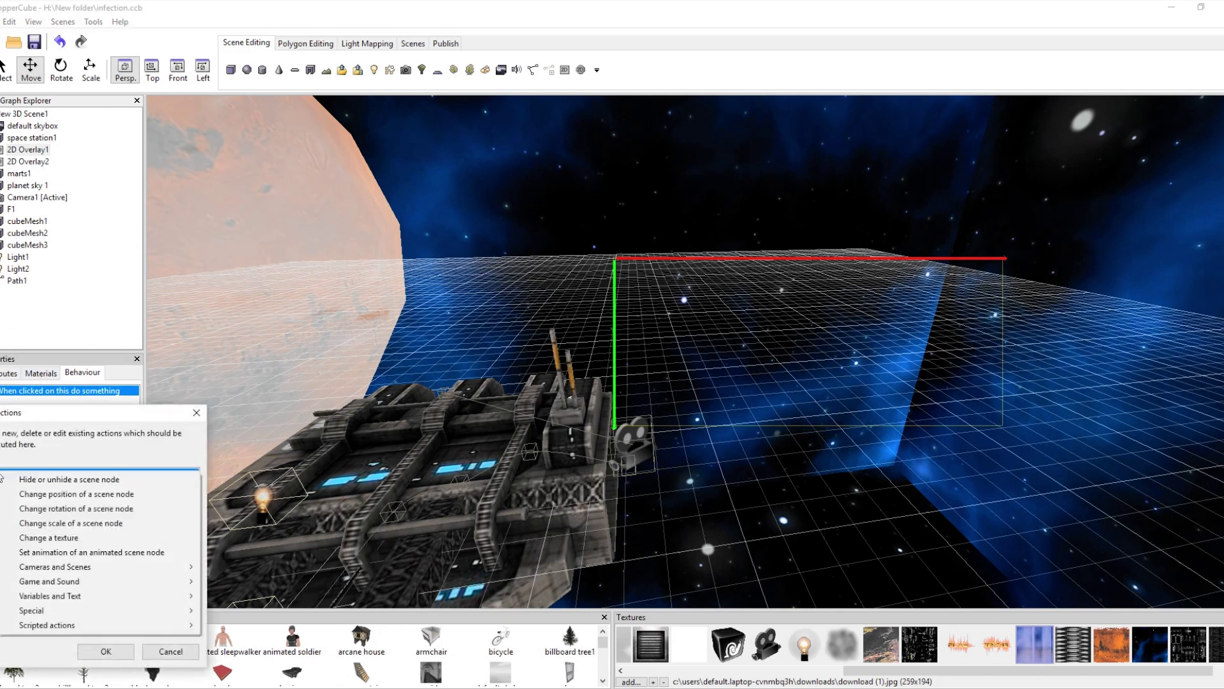
pyautogui.moveTo(92, 570)
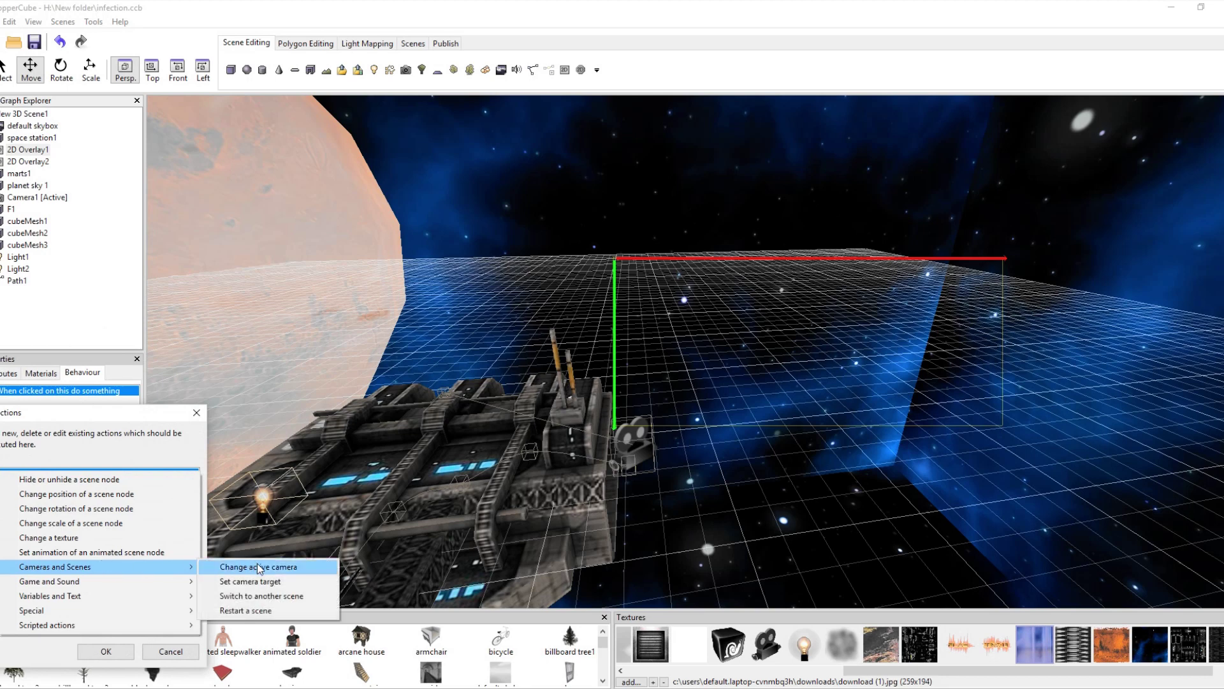
pyautogui.click(472, 228)
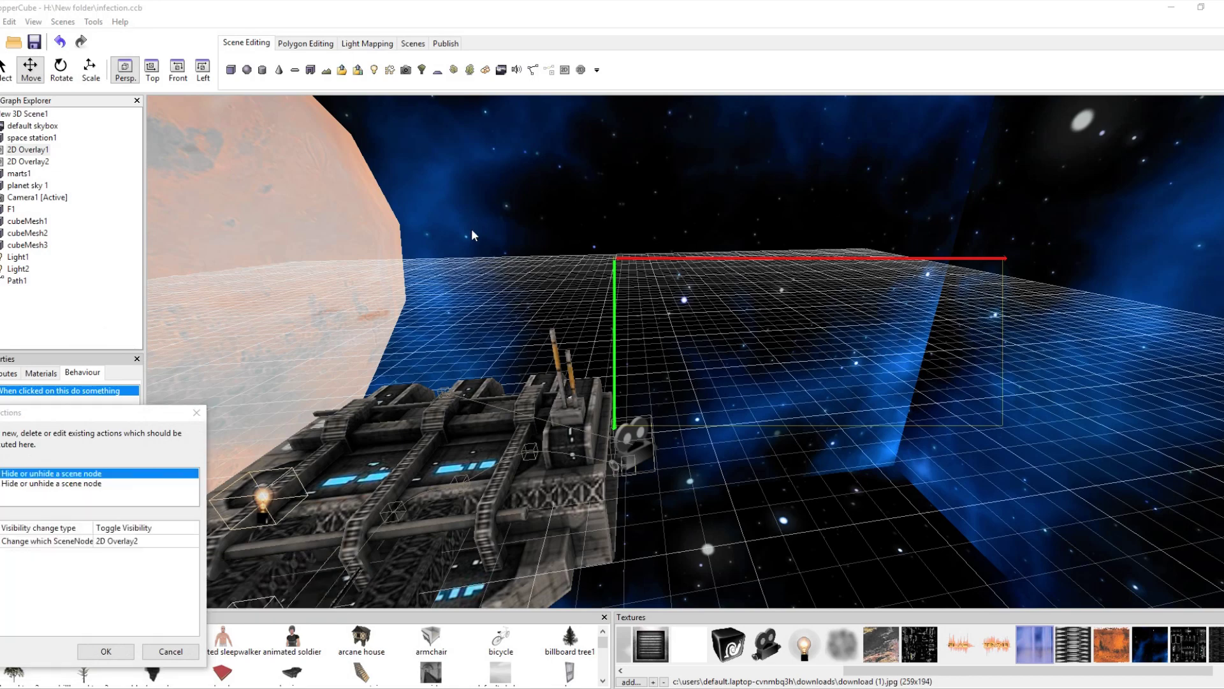
pyautogui.click(161, 650)
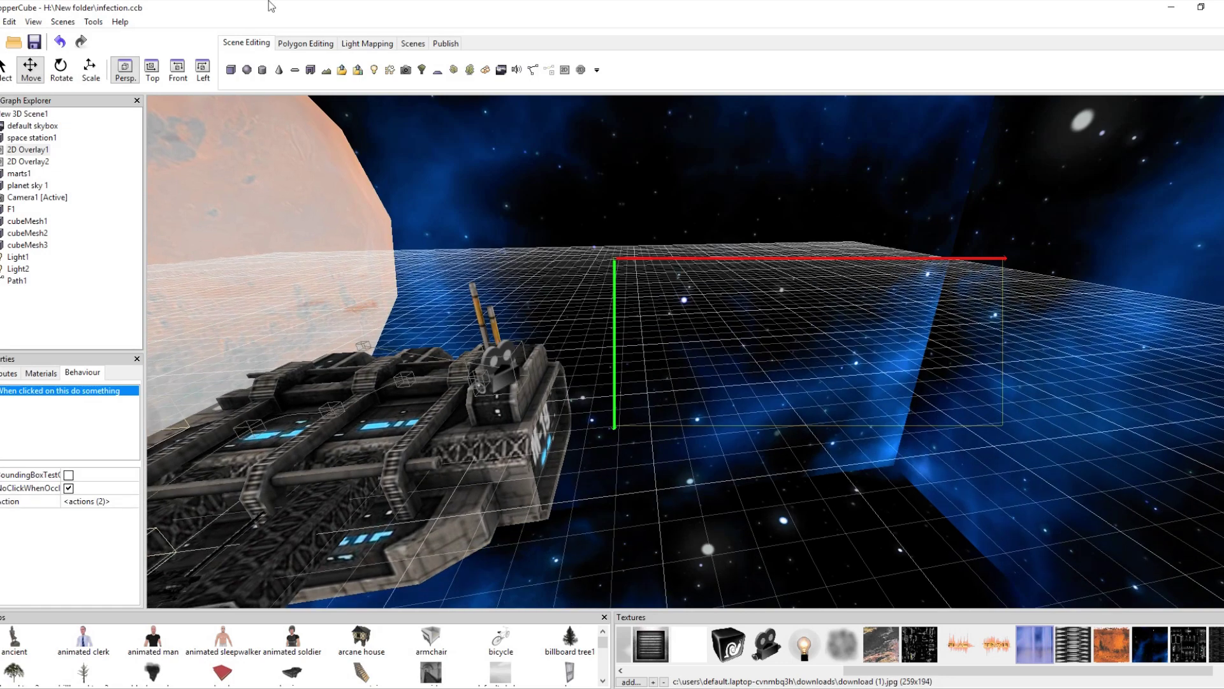
# Create a simple camera as the first active camera and give it a Follow a Path behaviour using Path1
pyautogui.click(405, 69)
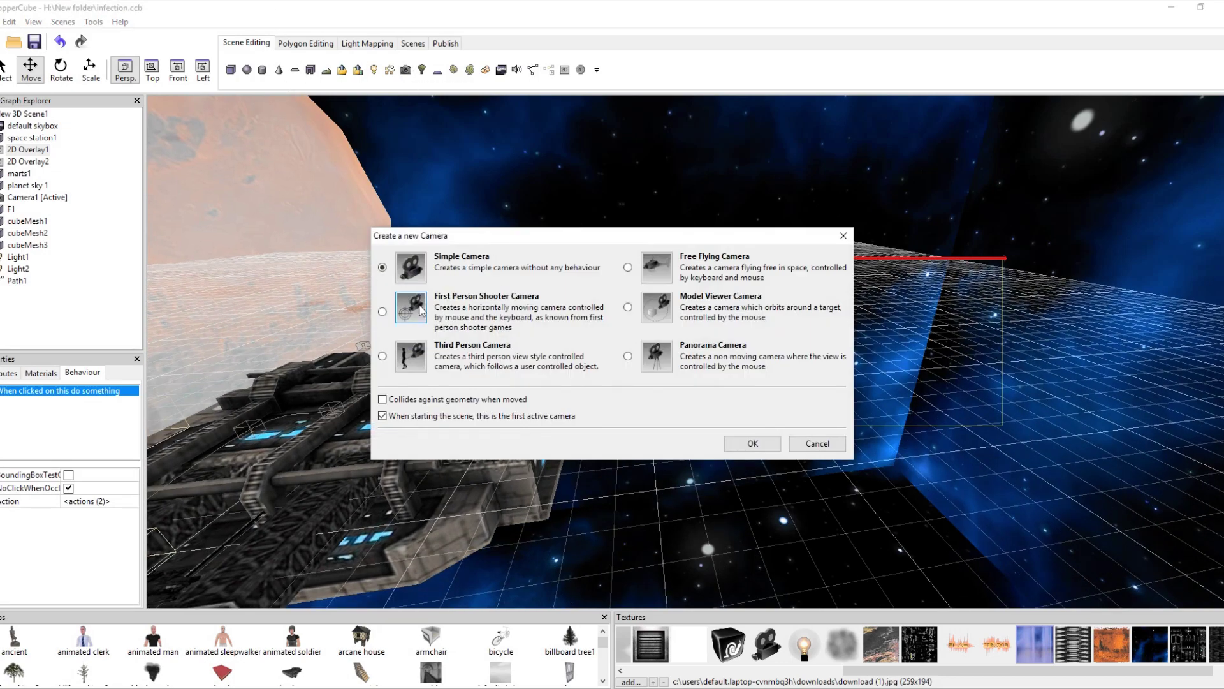
pyautogui.click(738, 445)
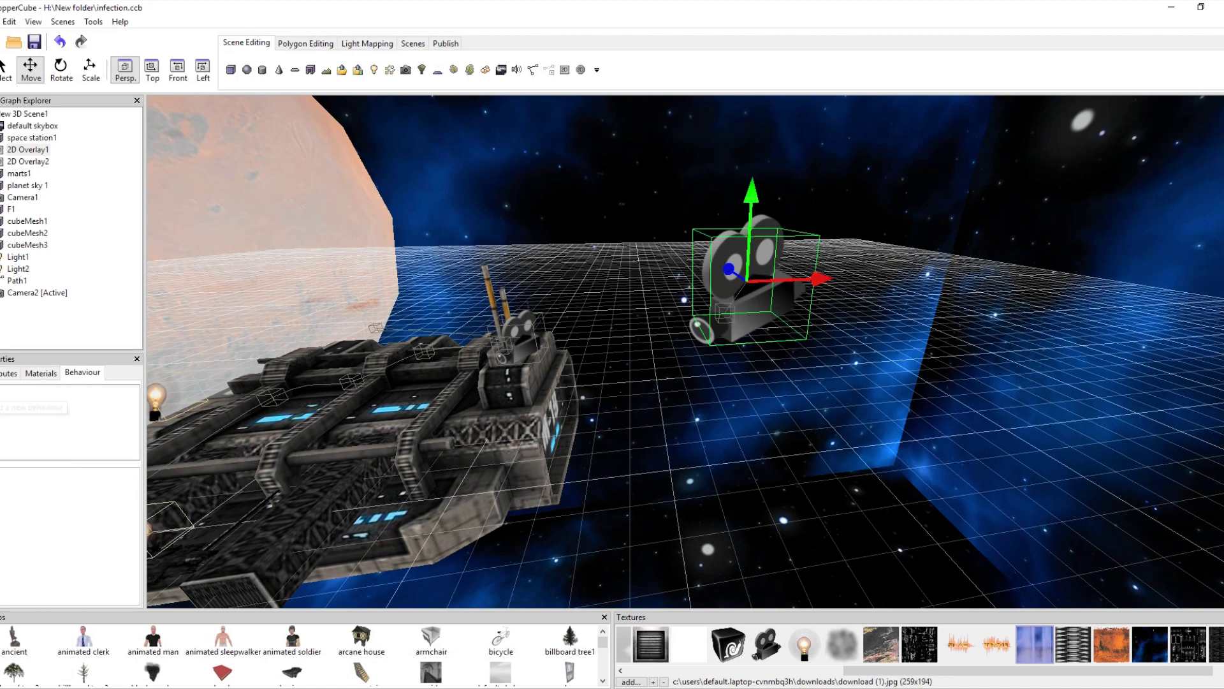
pyautogui.click(10, 390)
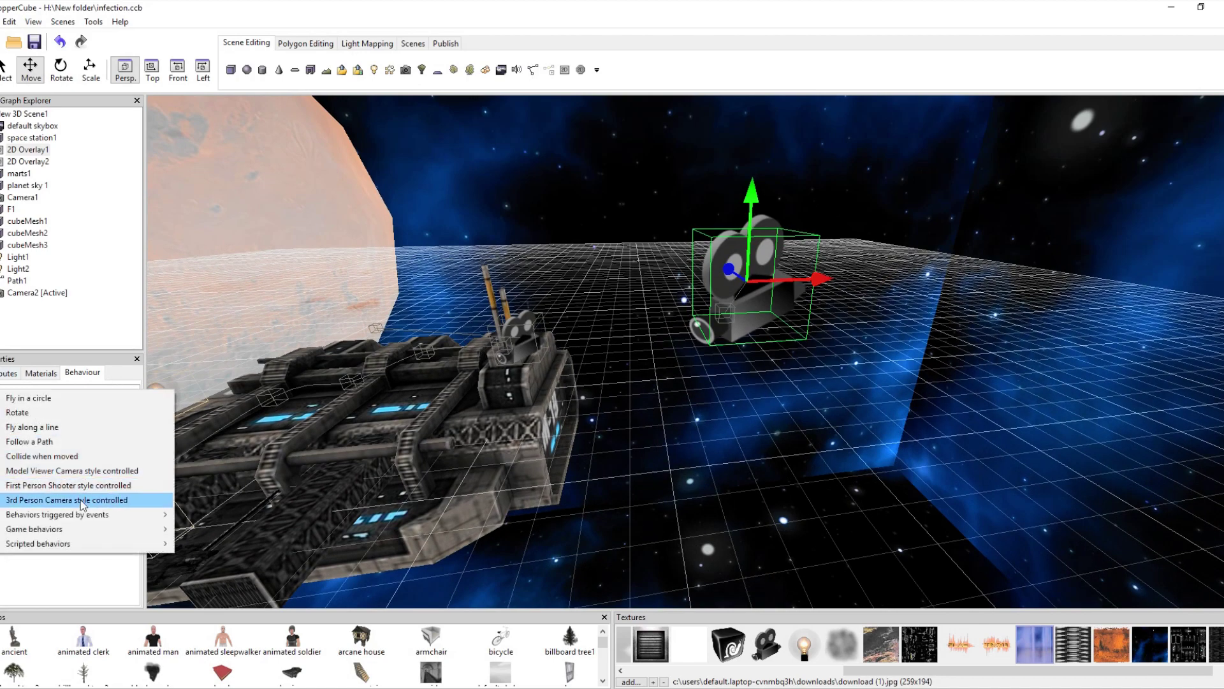
pyautogui.moveTo(96, 516)
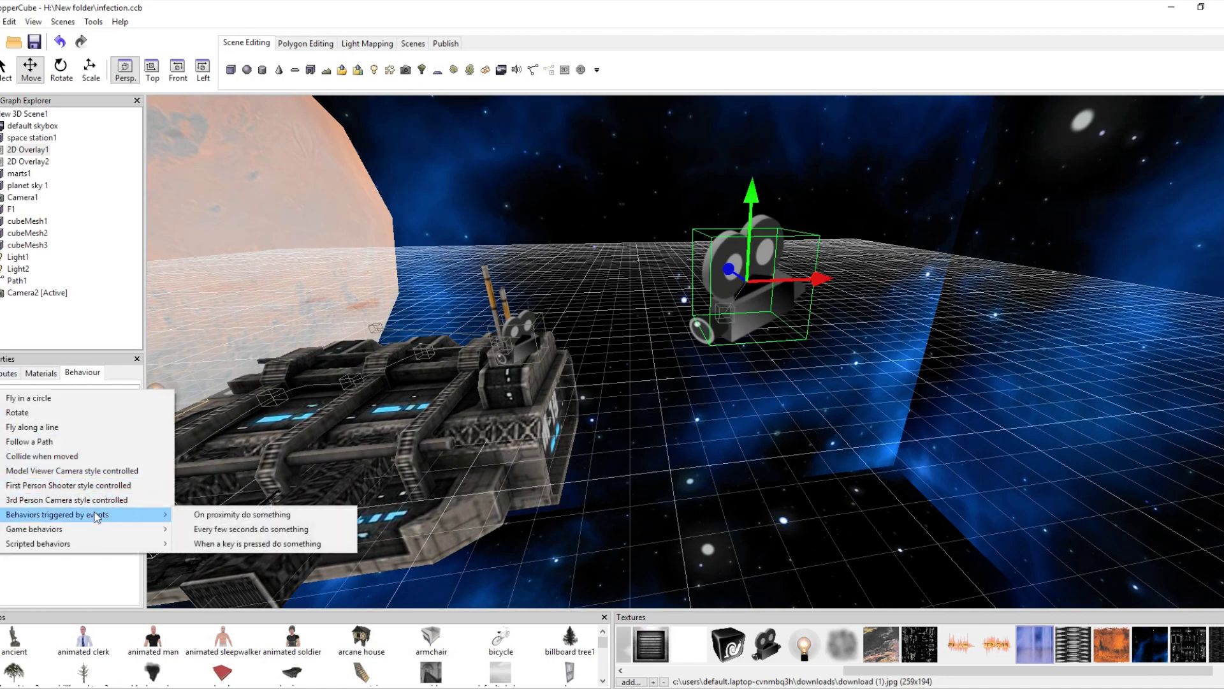
pyautogui.click(82, 440)
pyautogui.click(102, 477)
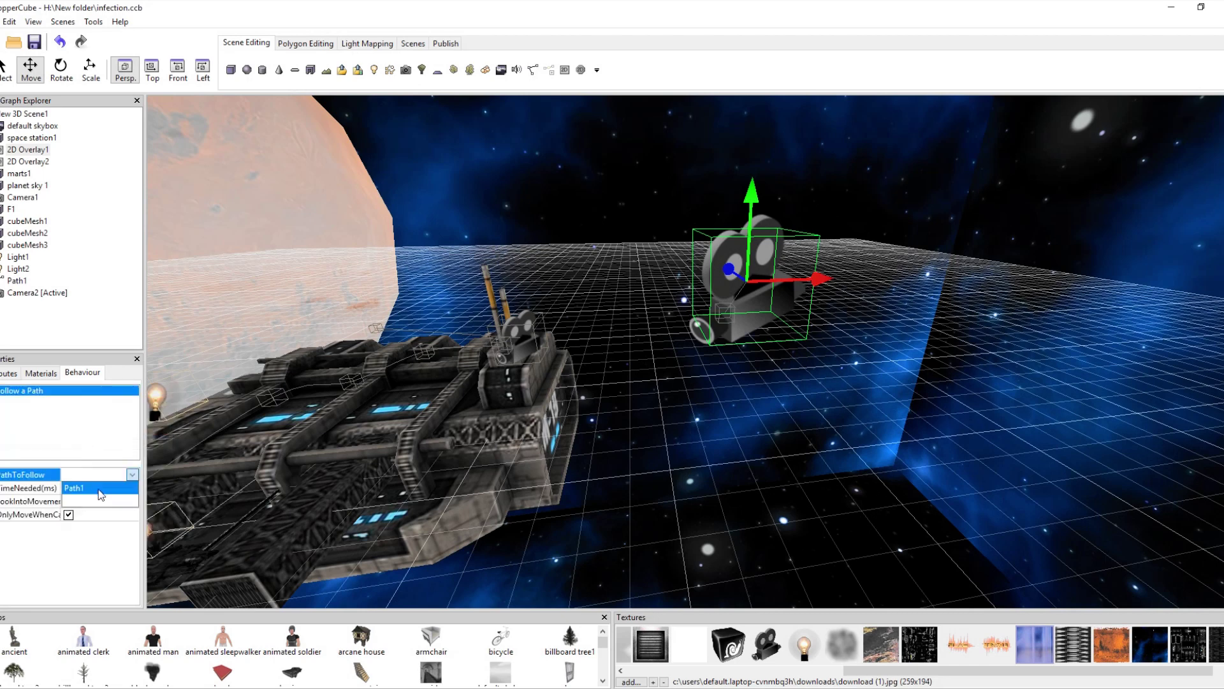
pyautogui.click(99, 491)
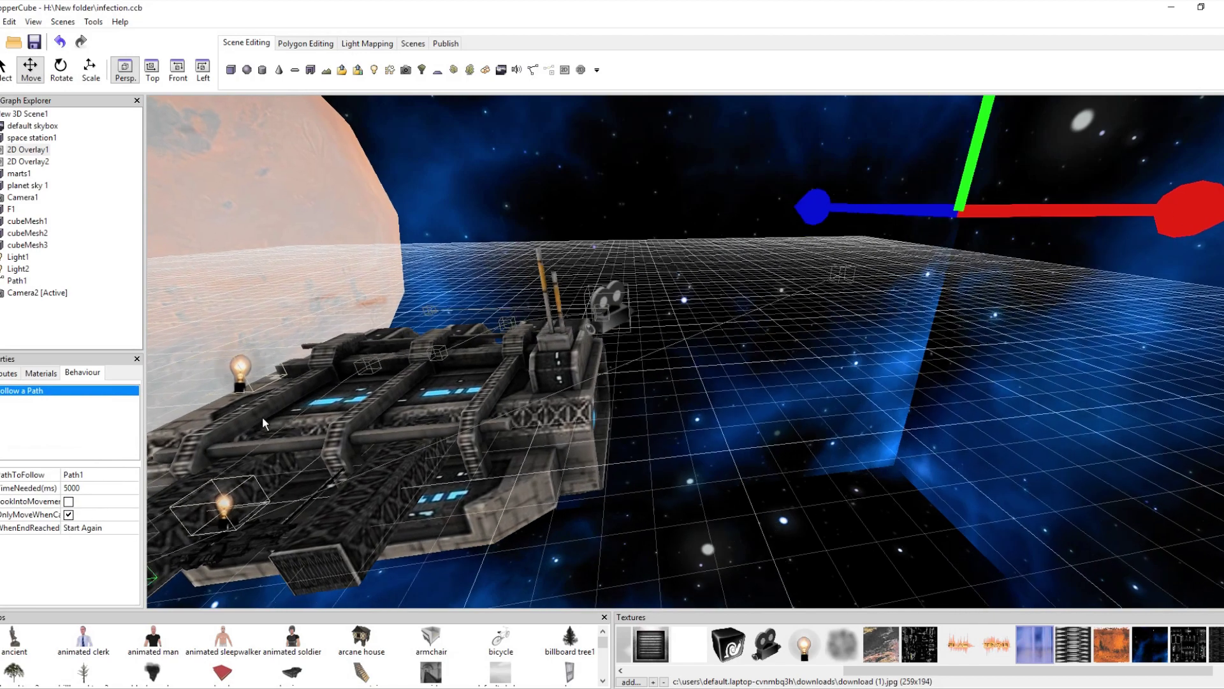
# Set Camera2's path behaviour to look into the movement direction and to stop when the end is reached
pyautogui.click(68, 501)
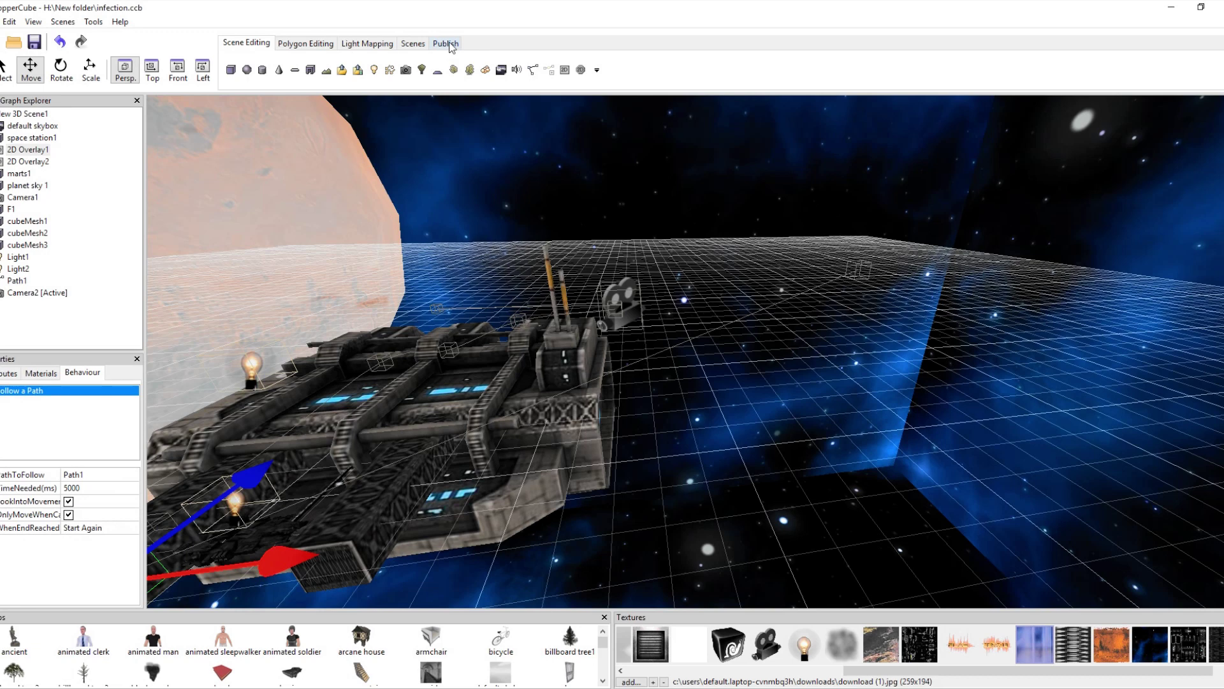
pyautogui.click(105, 528)
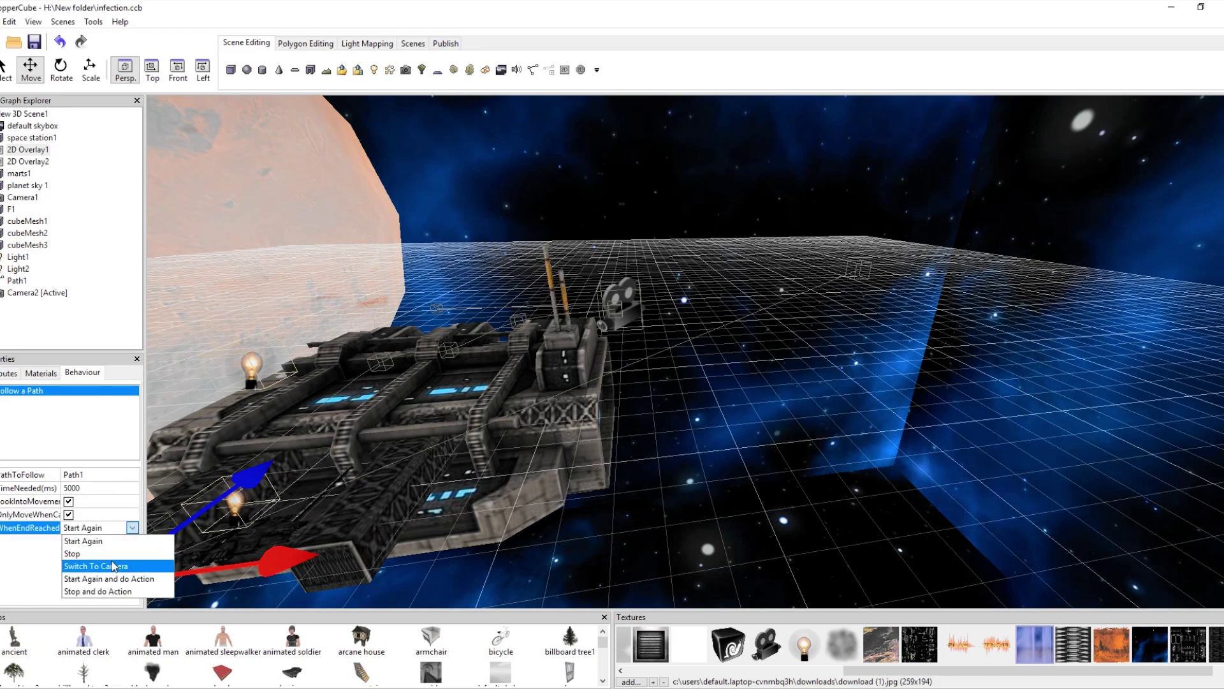
pyautogui.click(95, 554)
# Test the scene as a Flash publication in the browser, allowing Flash to run
pyautogui.click(433, 42)
pyautogui.click(368, 70)
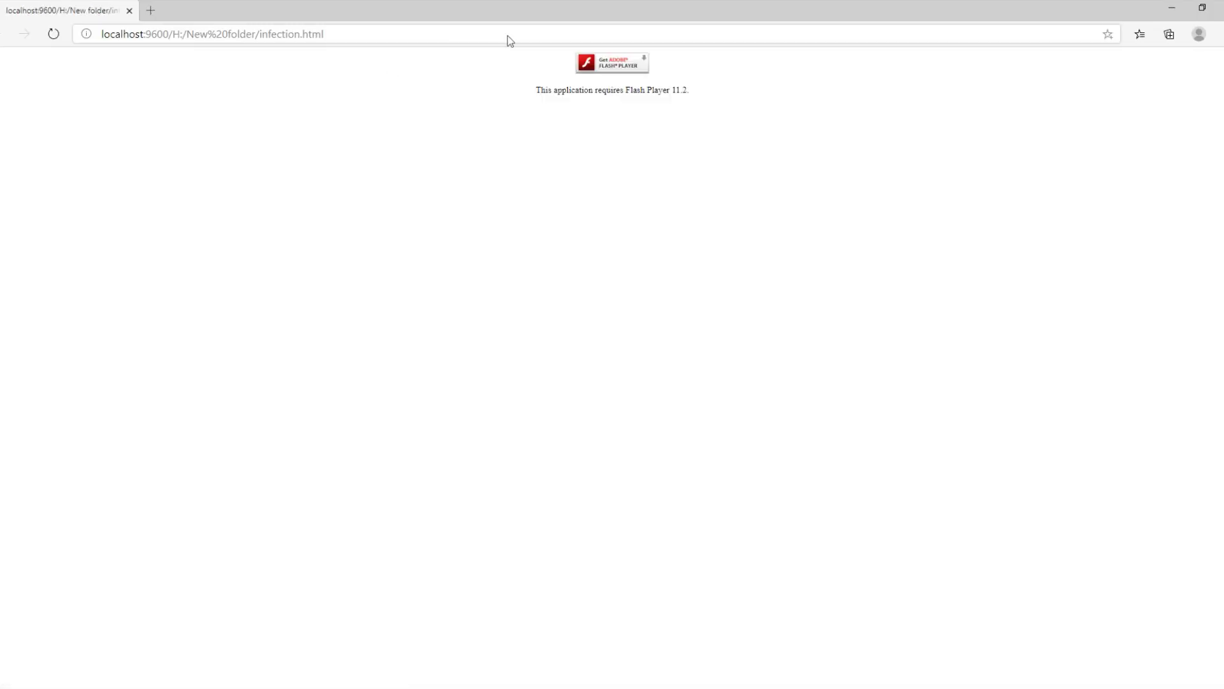
pyautogui.moveTo(516, 51); pyautogui.dragTo(609, 69)
pyautogui.click(609, 69)
pyautogui.click(199, 106)
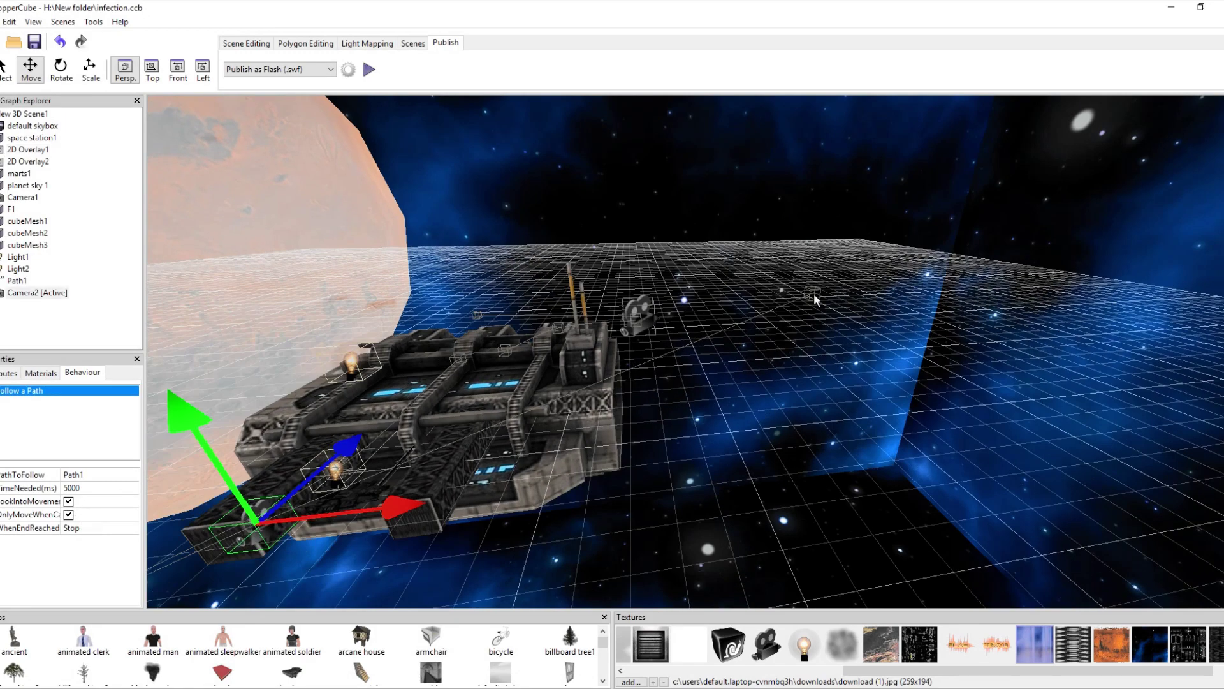
# Move Camera2's target across the station and lower it beside the camera at the end of the docking arm
pyautogui.click(814, 293)
pyautogui.moveTo(814, 294); pyautogui.dragTo(662, 360)
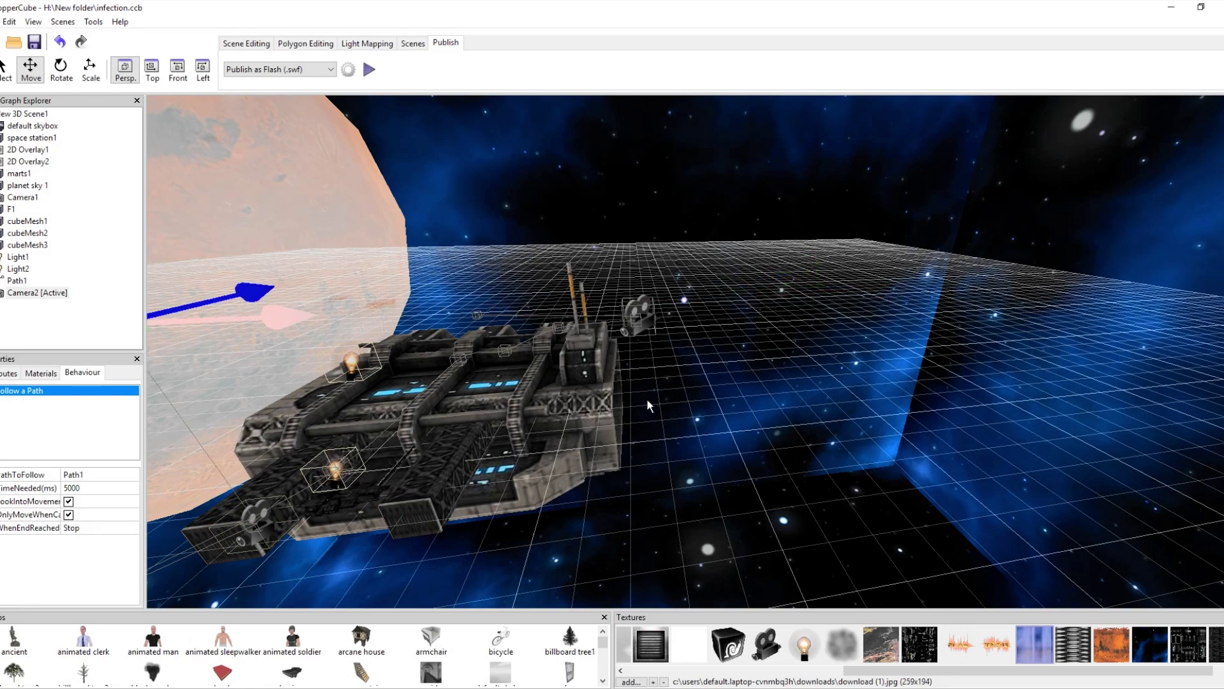
pyautogui.moveTo(479, 370); pyautogui.dragTo(546, 354)
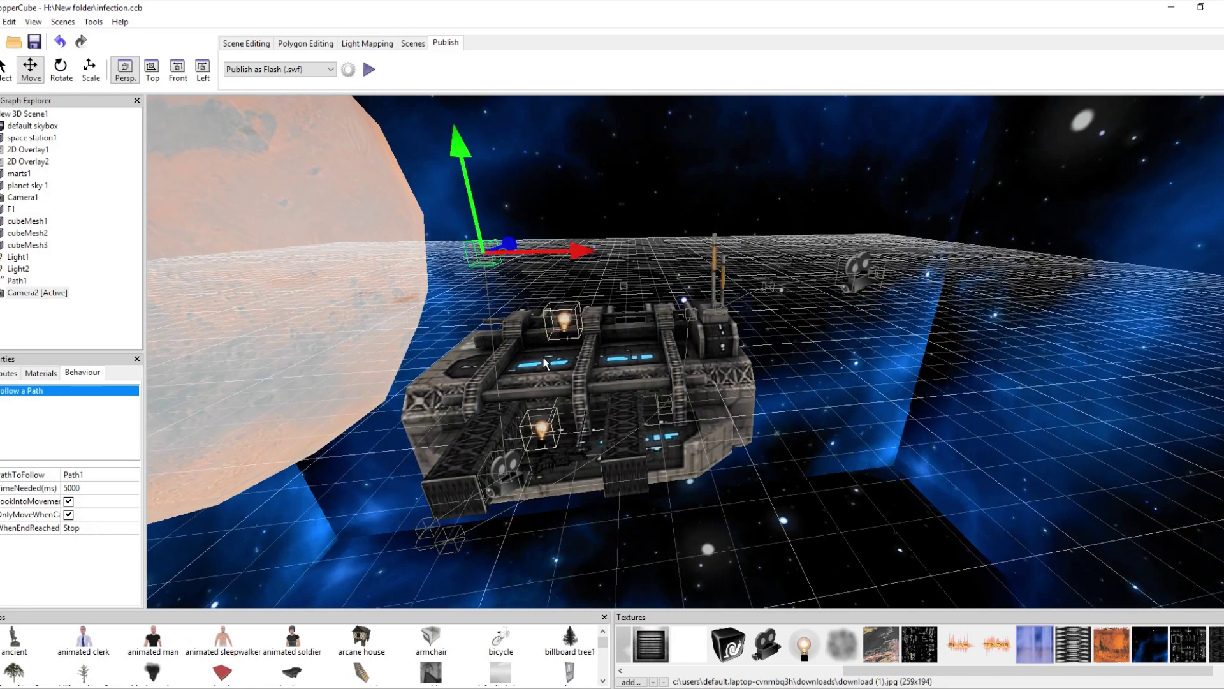
pyautogui.moveTo(486, 186); pyautogui.dragTo(448, 240)
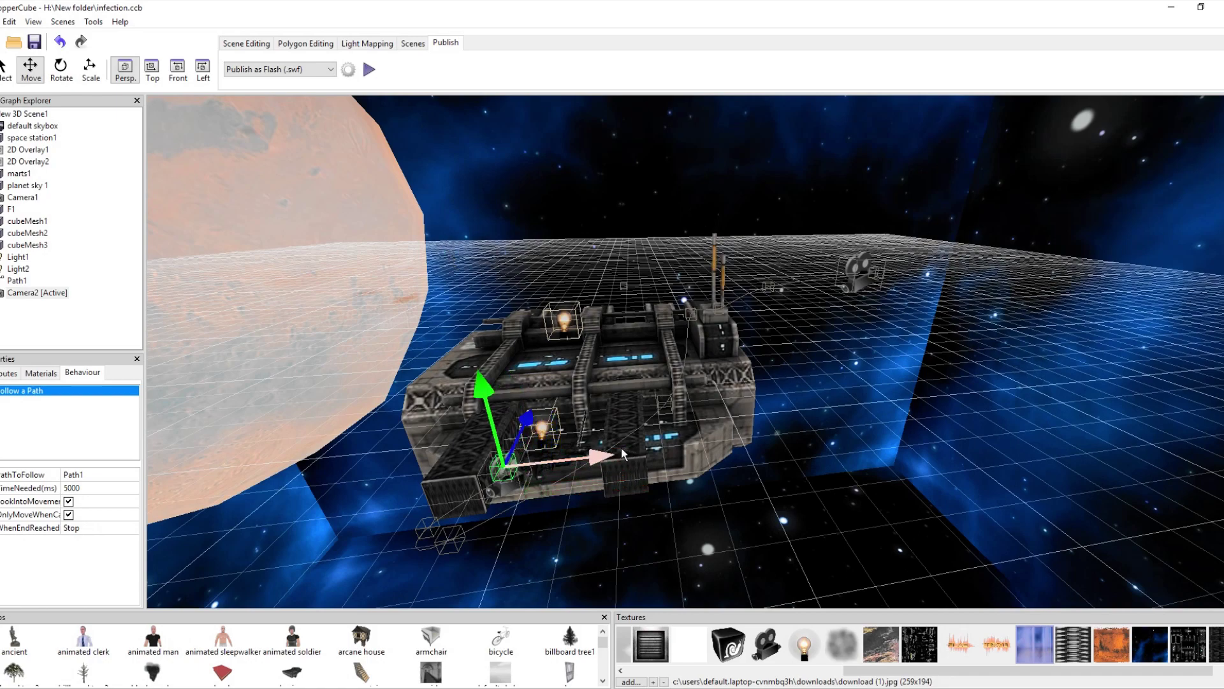
pyautogui.scroll(3, 621, 423)
pyautogui.moveTo(627, 364); pyautogui.dragTo(636, 362, button='middle')
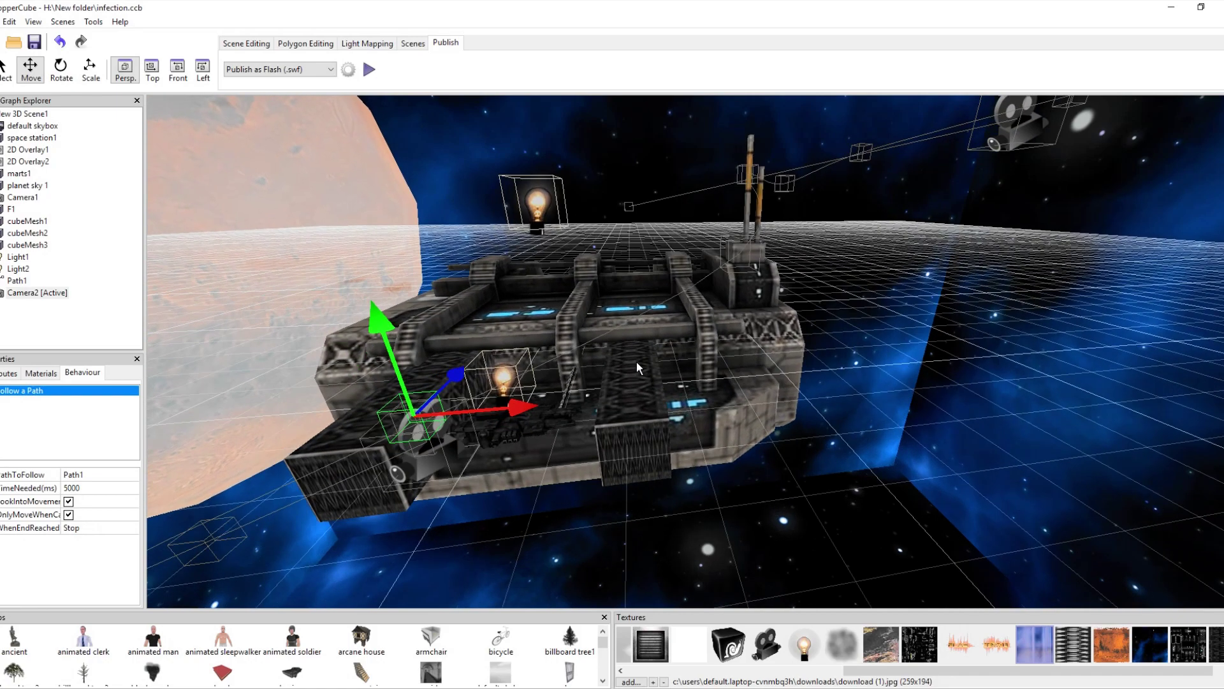
# Set the time needed for Camera2's Follow a Path behaviour to -5000 ms
pyautogui.click(68, 488)
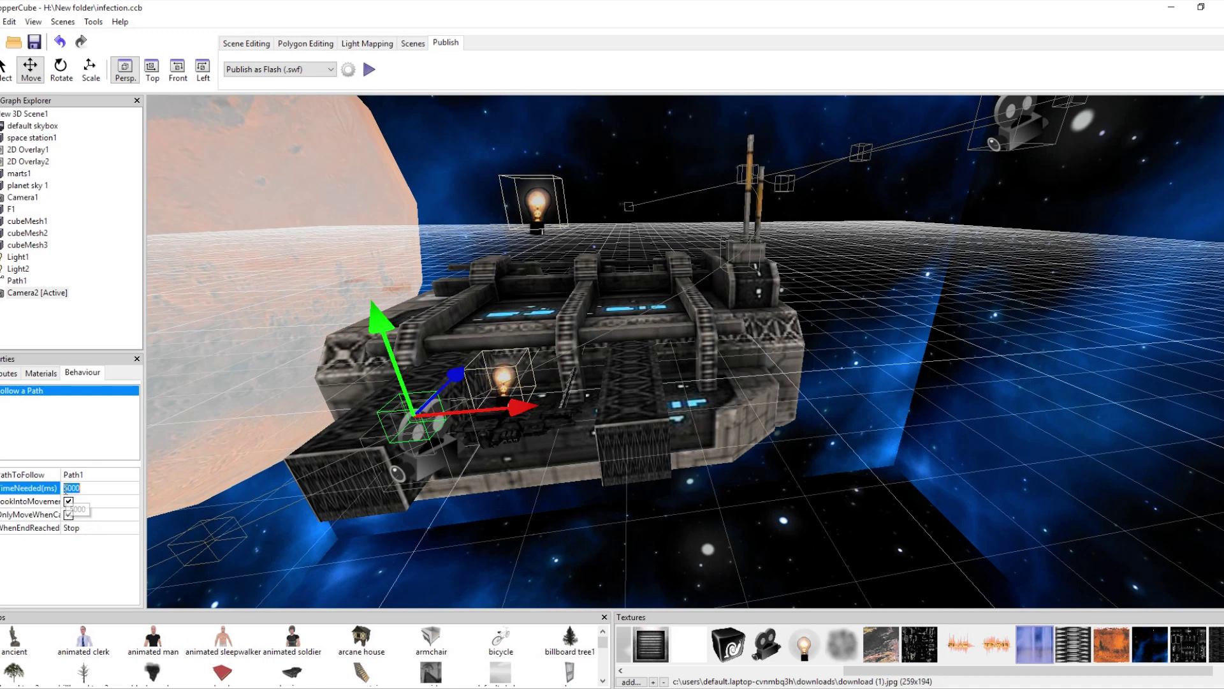
pyautogui.write('-')
pyautogui.click(135, 520)
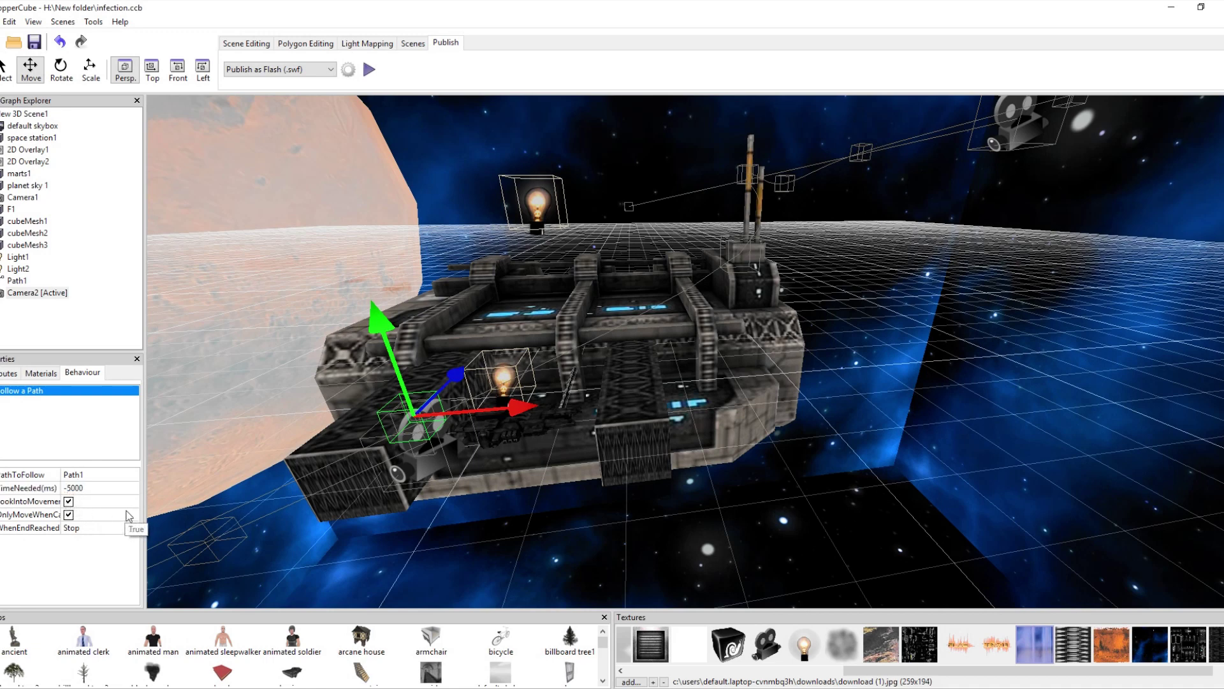
# Make Camera1, beside the station's antennas, the active camera
pyautogui.moveTo(466, 442); pyautogui.dragTo(468, 454)
pyautogui.moveTo(535, 421); pyautogui.dragTo(531, 415)
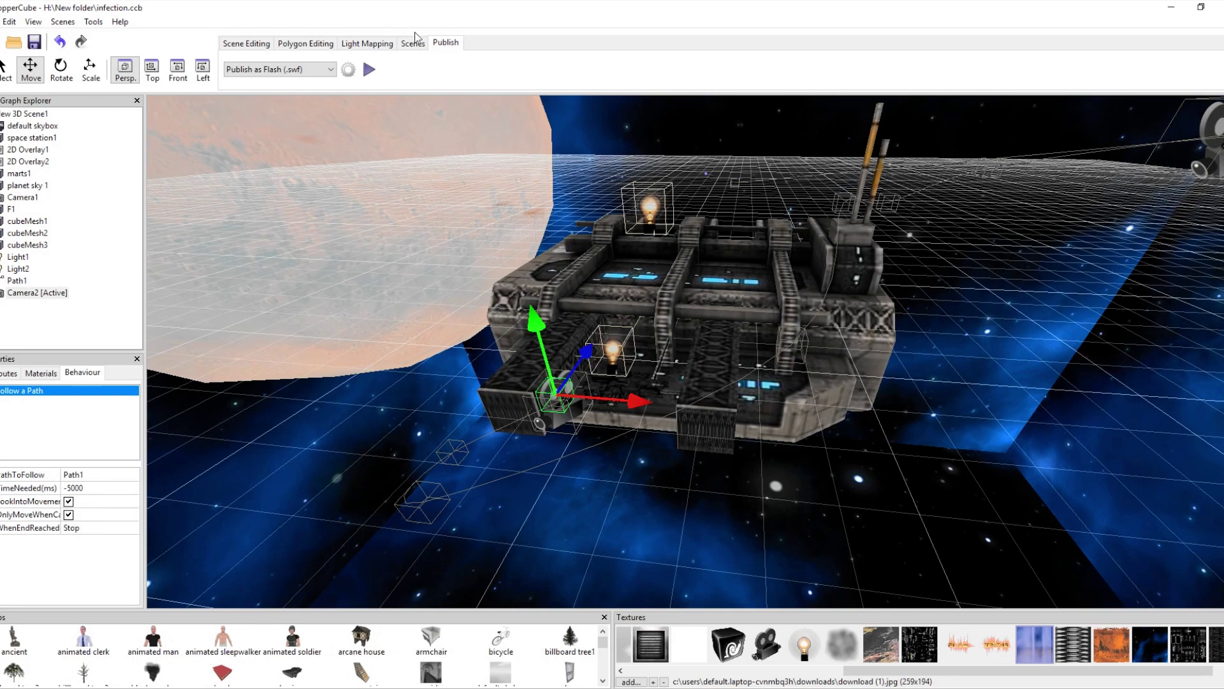
pyautogui.moveTo(676, 265); pyautogui.dragTo(618, 277)
pyautogui.click(957, 436)
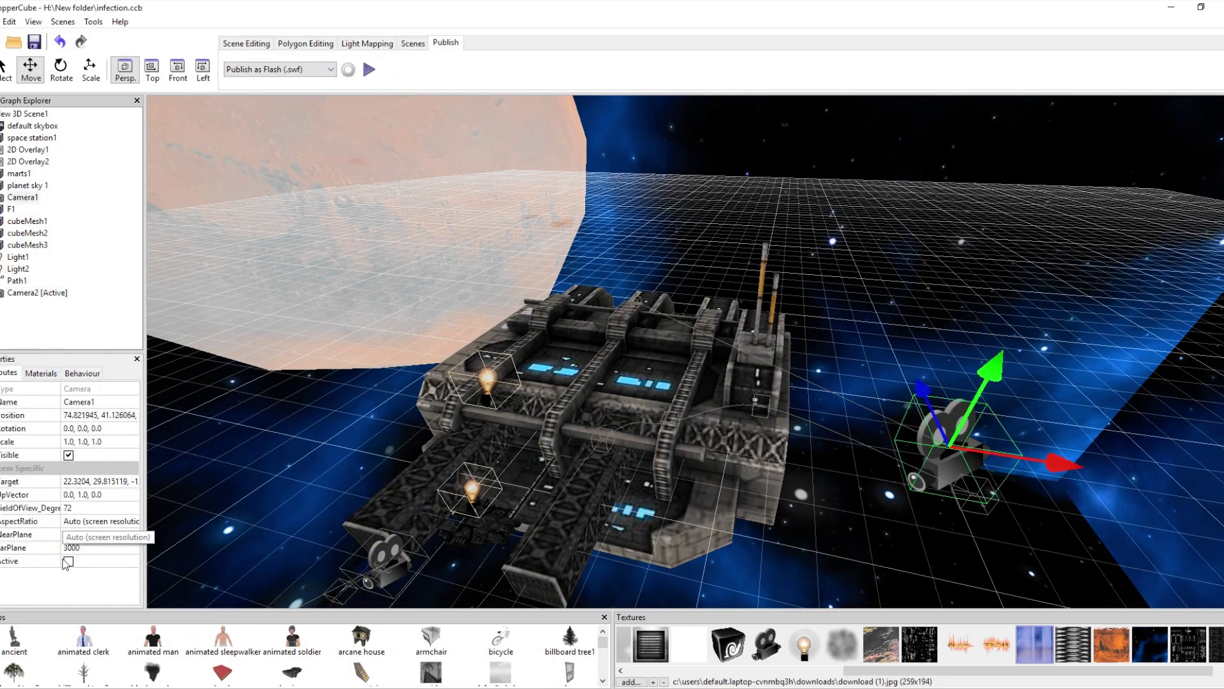
pyautogui.click(68, 561)
# Run the Flash test in the browser again with Camera1 as the starting view, allowing Flash
pyautogui.click(370, 70)
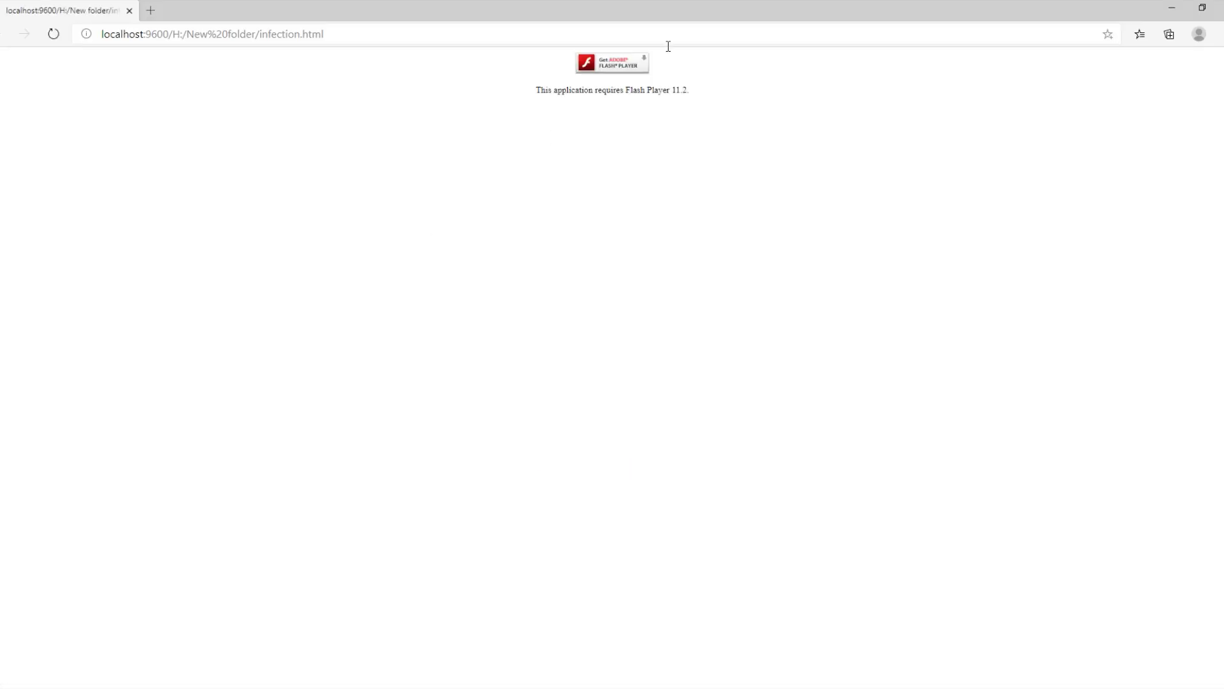
pyautogui.click(641, 68)
pyautogui.click(193, 108)
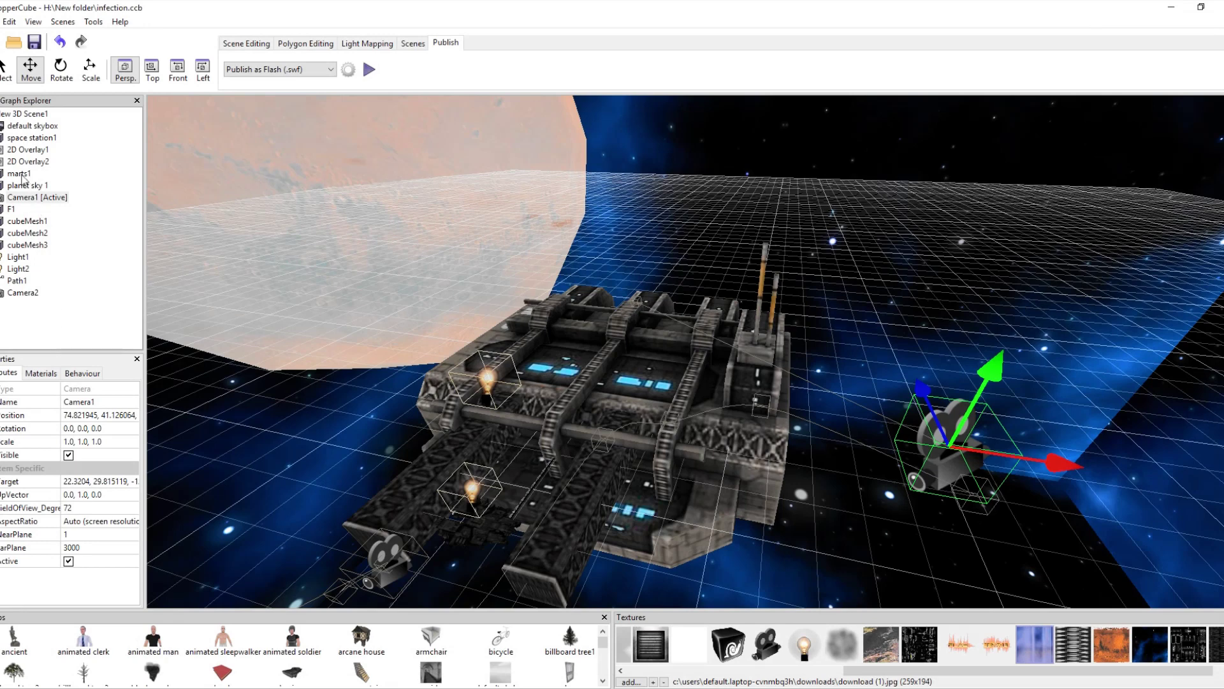
# Make 2D Overlay1 and 2D Overlay2 visible
pyautogui.click(27, 149)
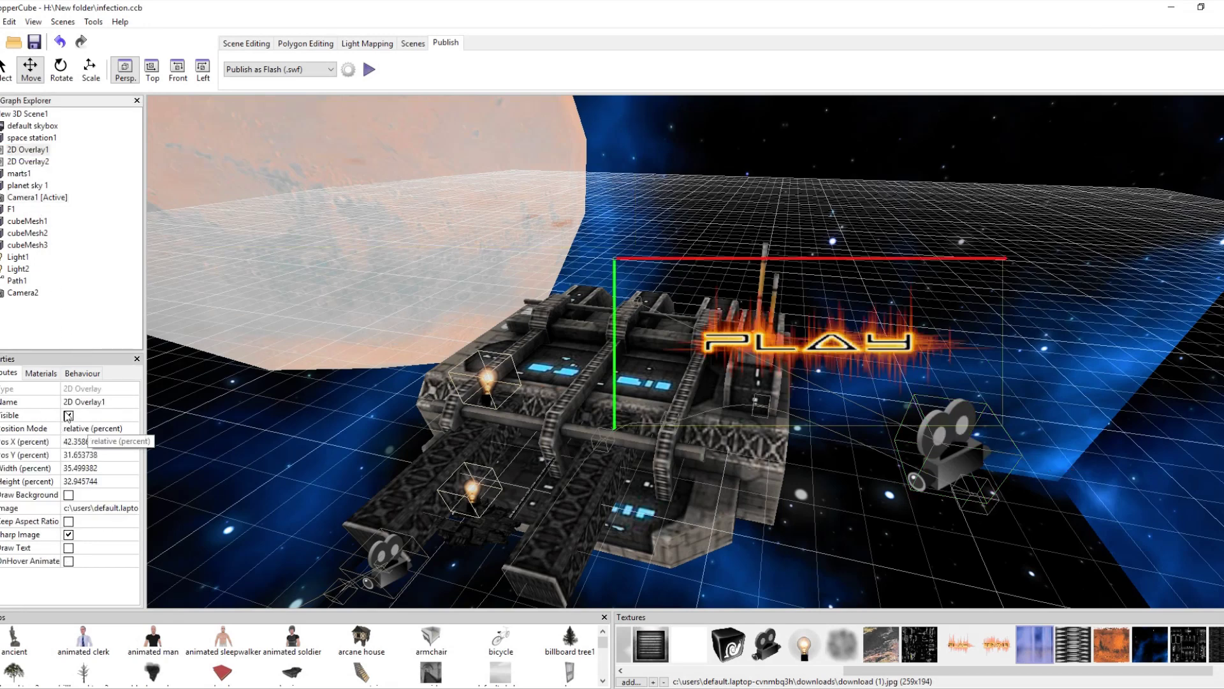
pyautogui.click(28, 162)
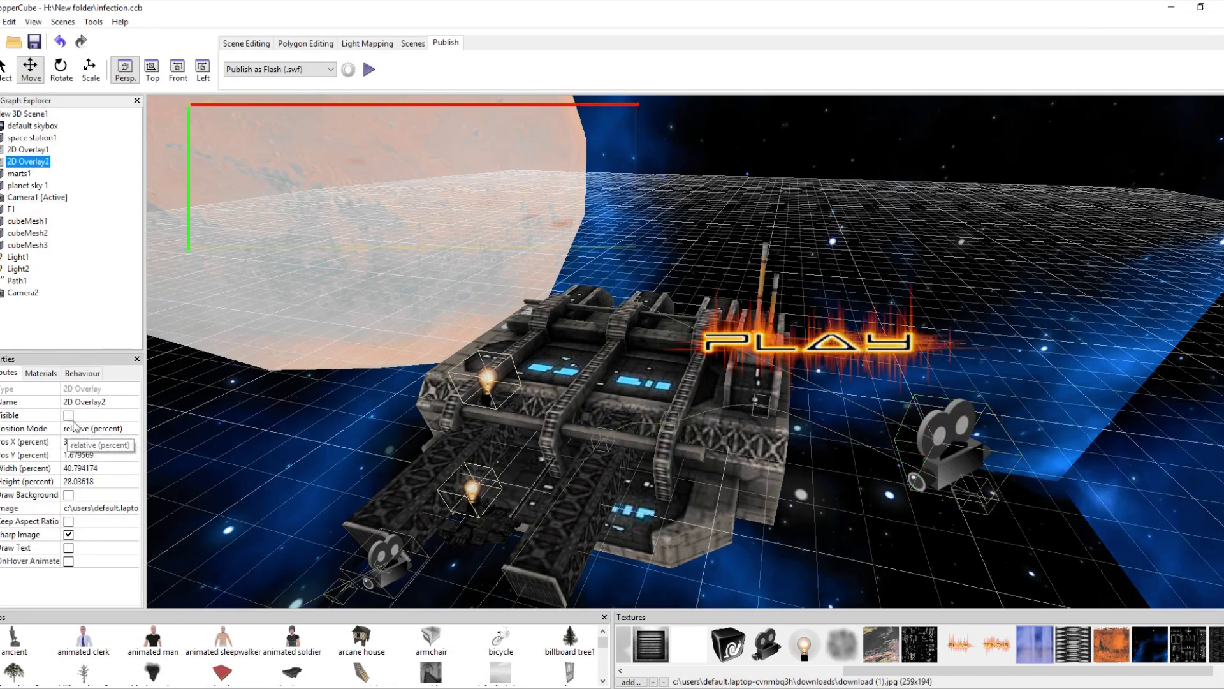
pyautogui.click(68, 415)
# Run the Flash version in the browser, allow Flash, and test the PLAY overlay on the CORVO-19 title screen
pyautogui.click(370, 69)
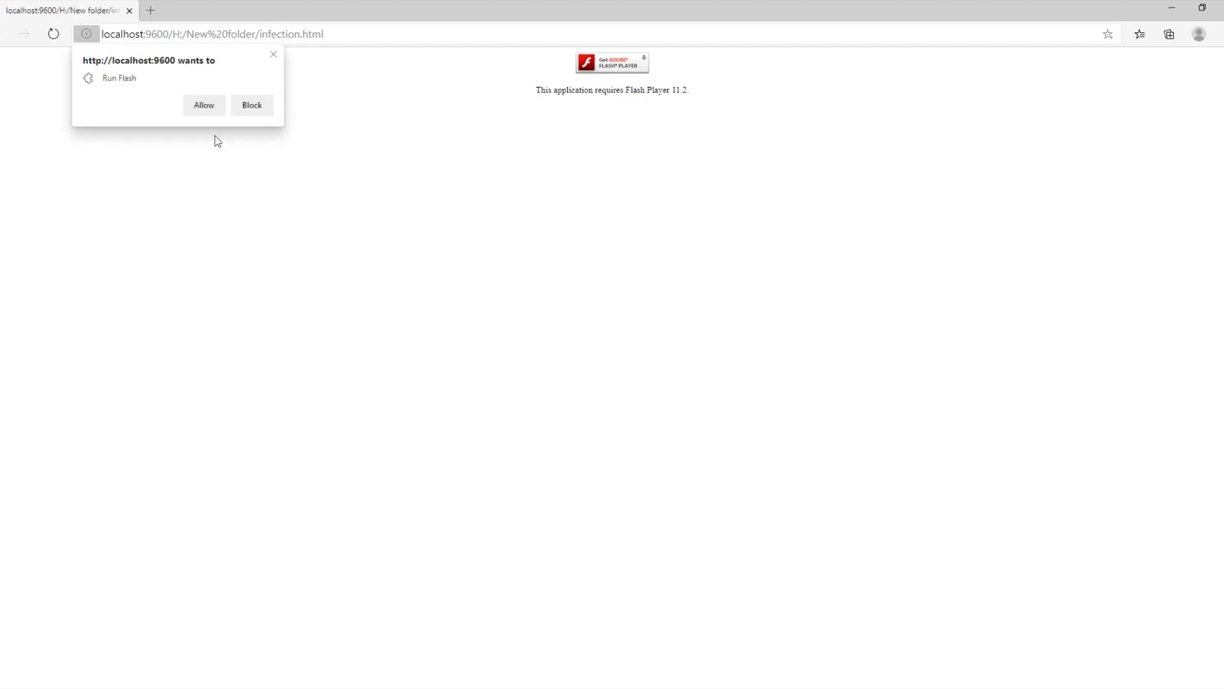
pyautogui.click(206, 104)
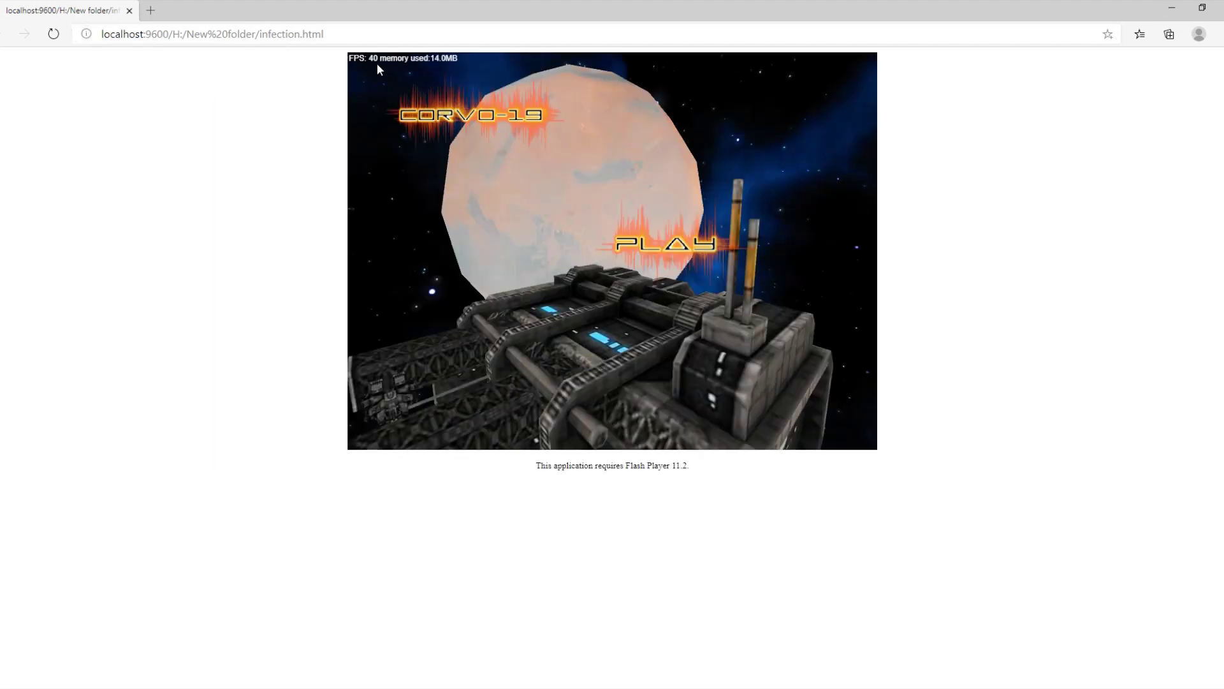
pyautogui.click(677, 239)
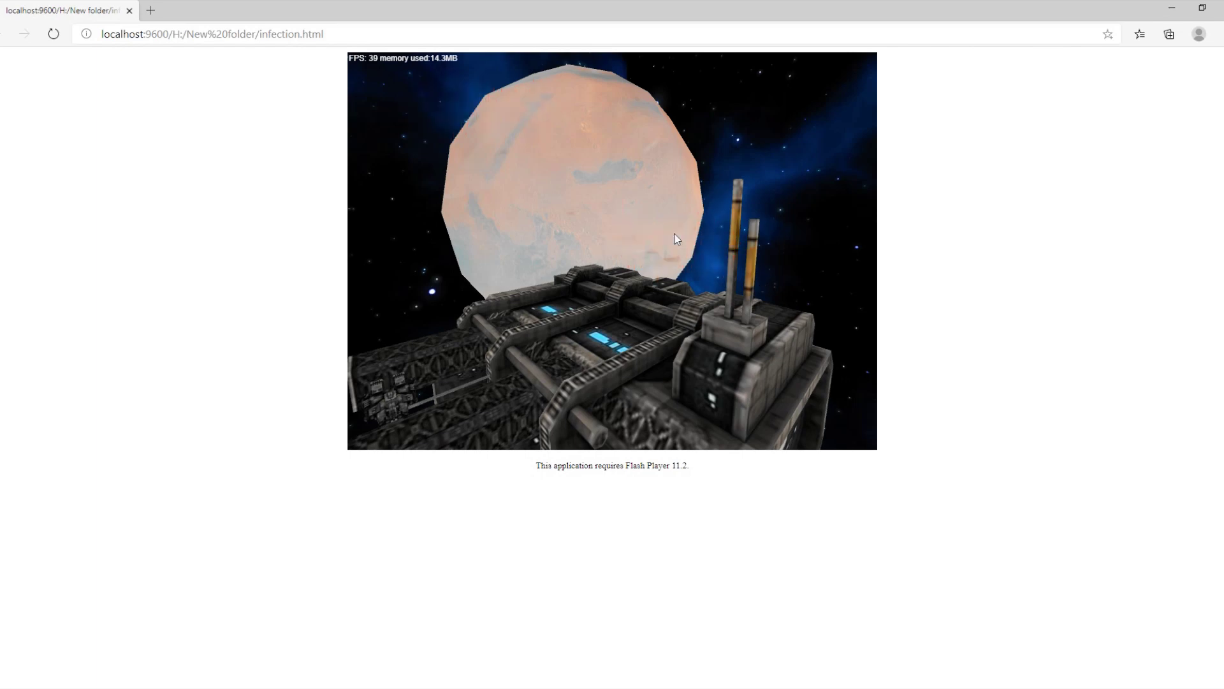
# Close the browser test and add a Change active camera action to the PLAY overlay's when-clicked behaviour
pyautogui.click(1220, 6)
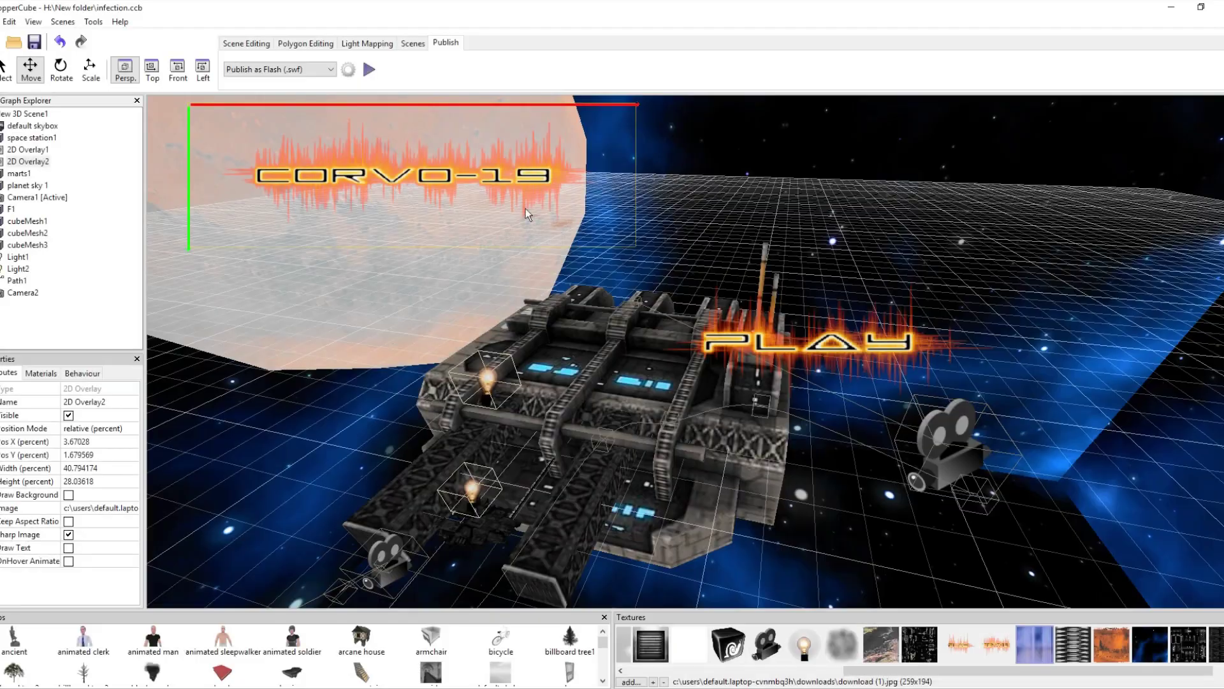
pyautogui.click(83, 374)
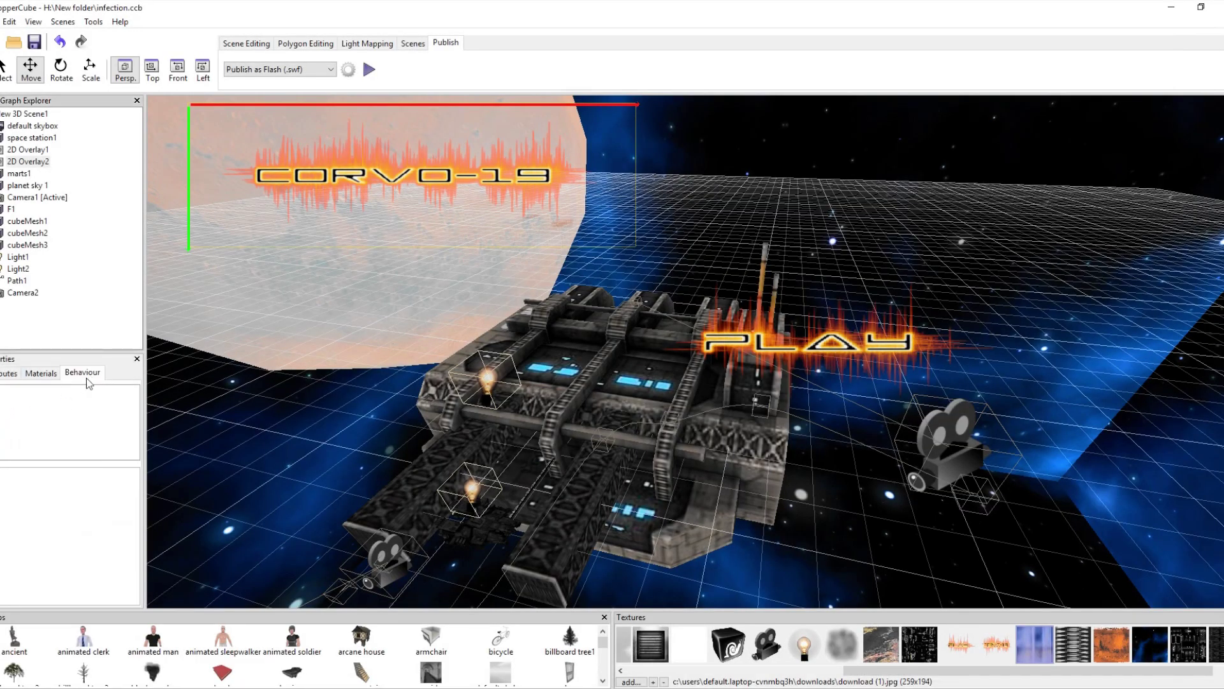
pyautogui.click(778, 353)
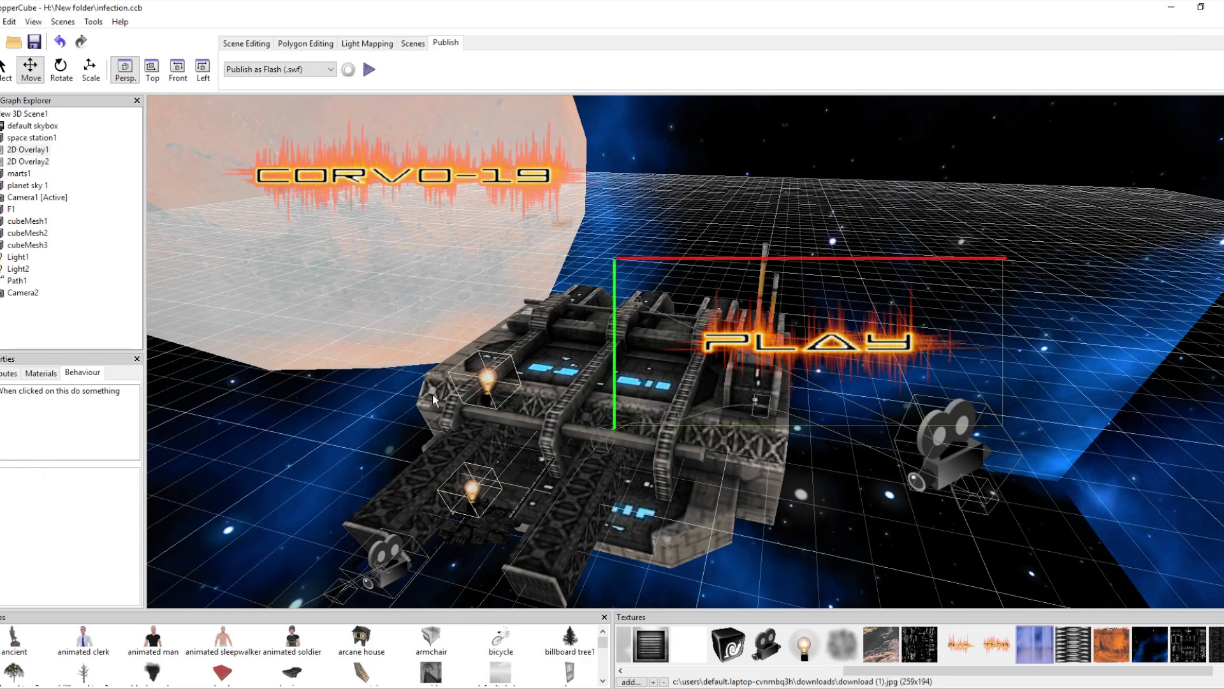
pyautogui.click(18, 391)
pyautogui.click(94, 503)
pyautogui.click(131, 504)
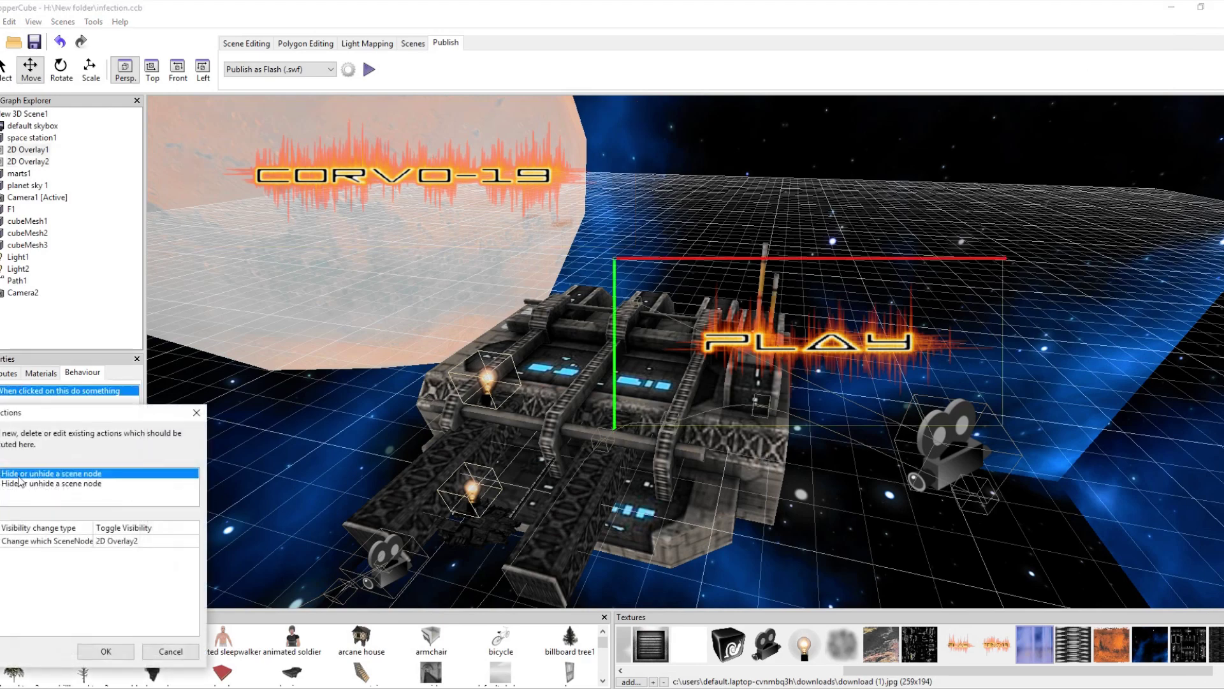
pyautogui.click(3, 459)
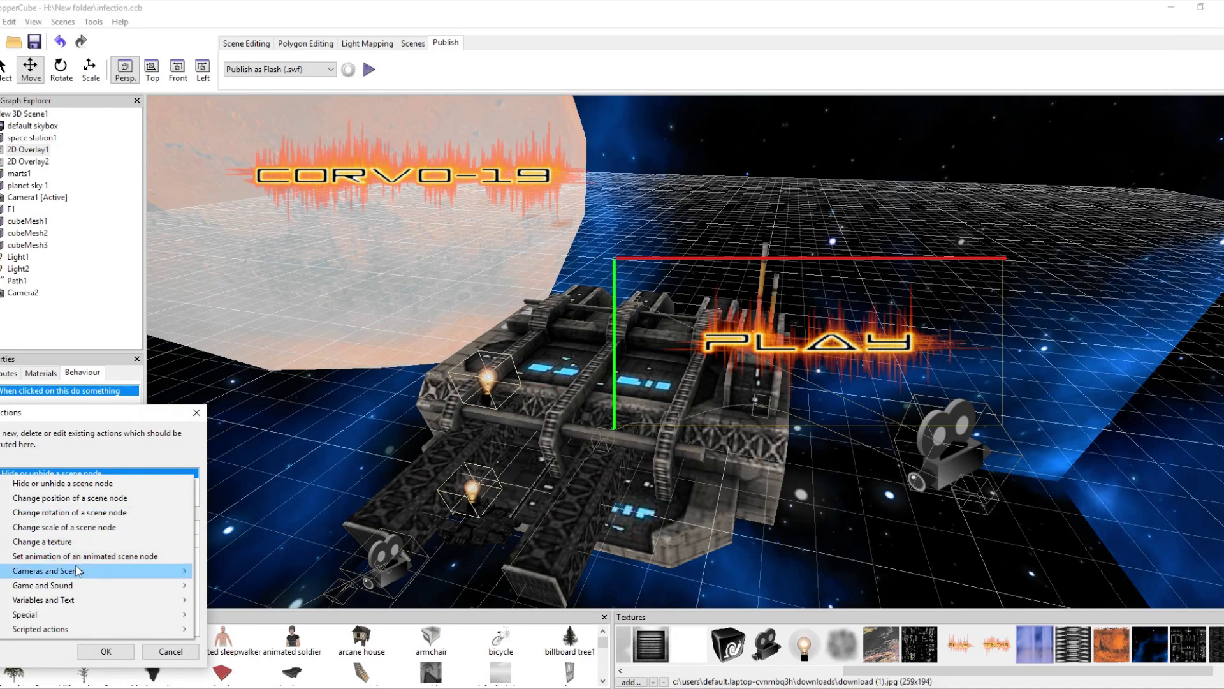
pyautogui.moveTo(78, 569)
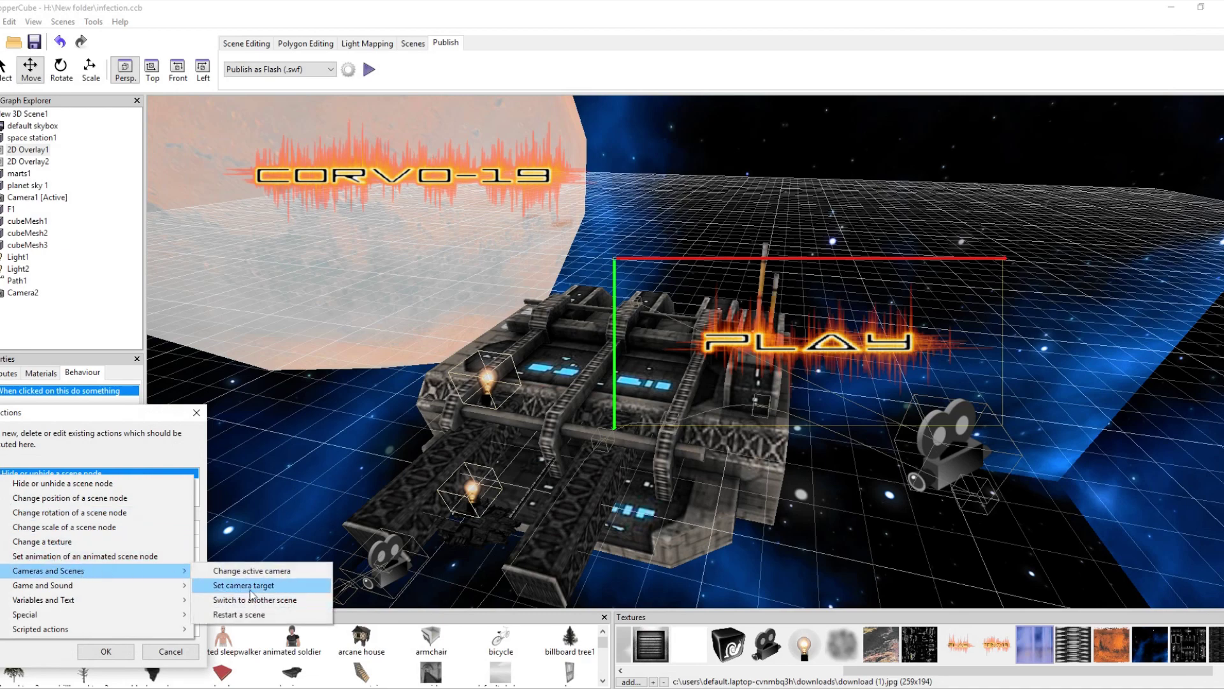
pyautogui.click(289, 573)
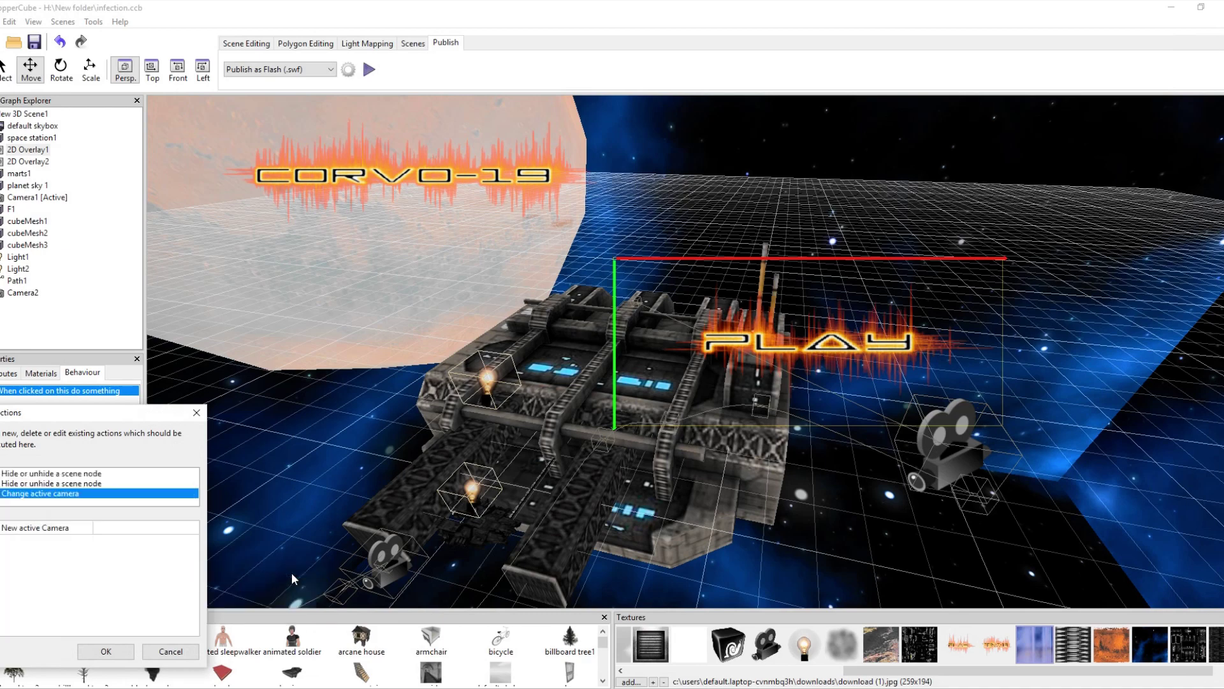
# Set Camera2 as the new active camera for the PLAY overlay's action and accept the action list
pyautogui.click(107, 529)
pyautogui.click(121, 551)
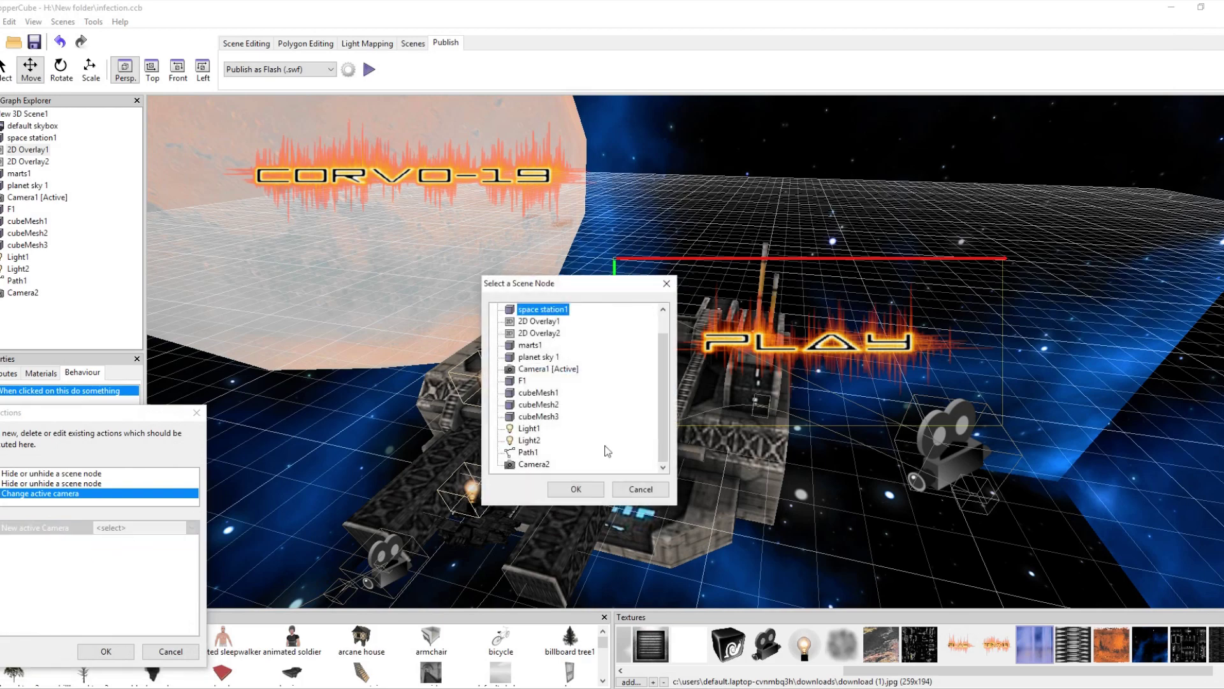
pyautogui.click(534, 463)
pyautogui.click(576, 489)
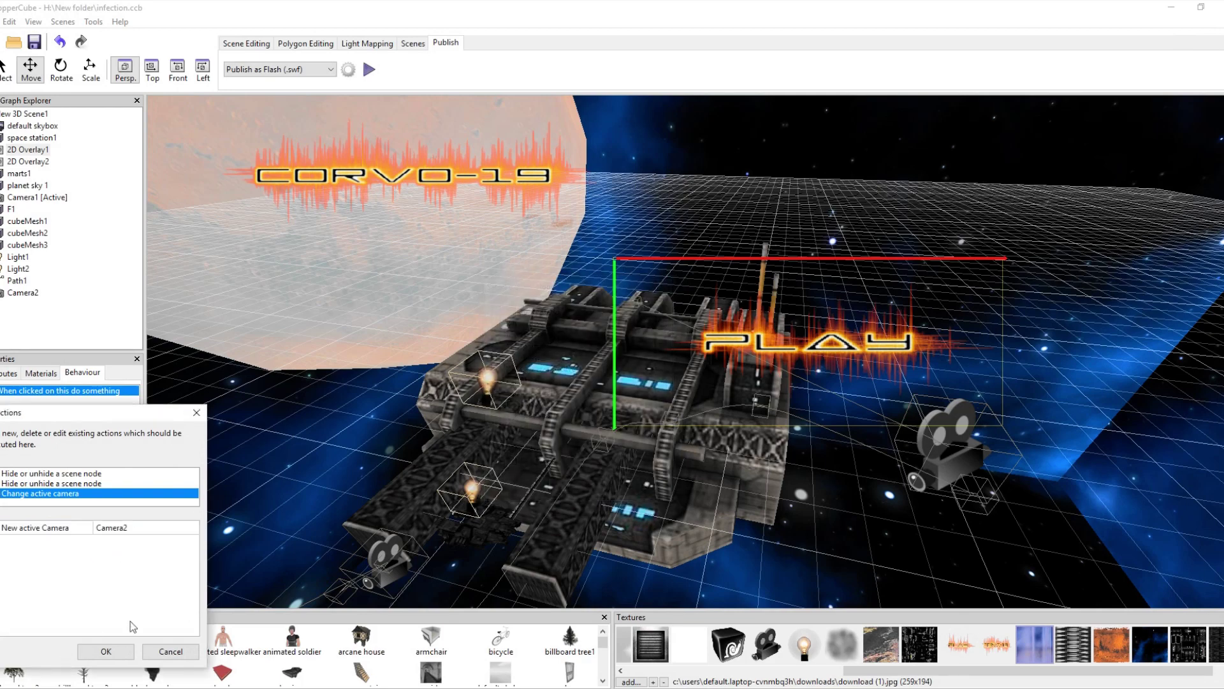
pyautogui.click(103, 651)
# Run the Flash version in the browser, allow Flash, test PLAY's switch to Camera2, and close the browser
pyautogui.click(369, 69)
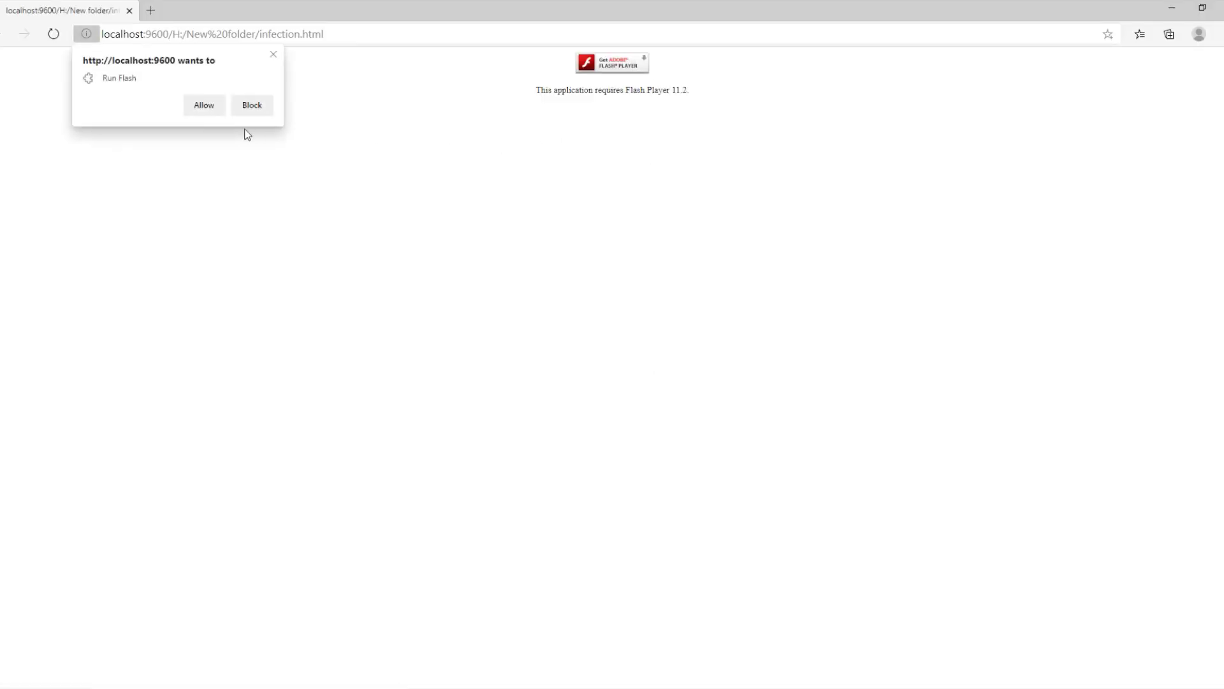
pyautogui.click(208, 110)
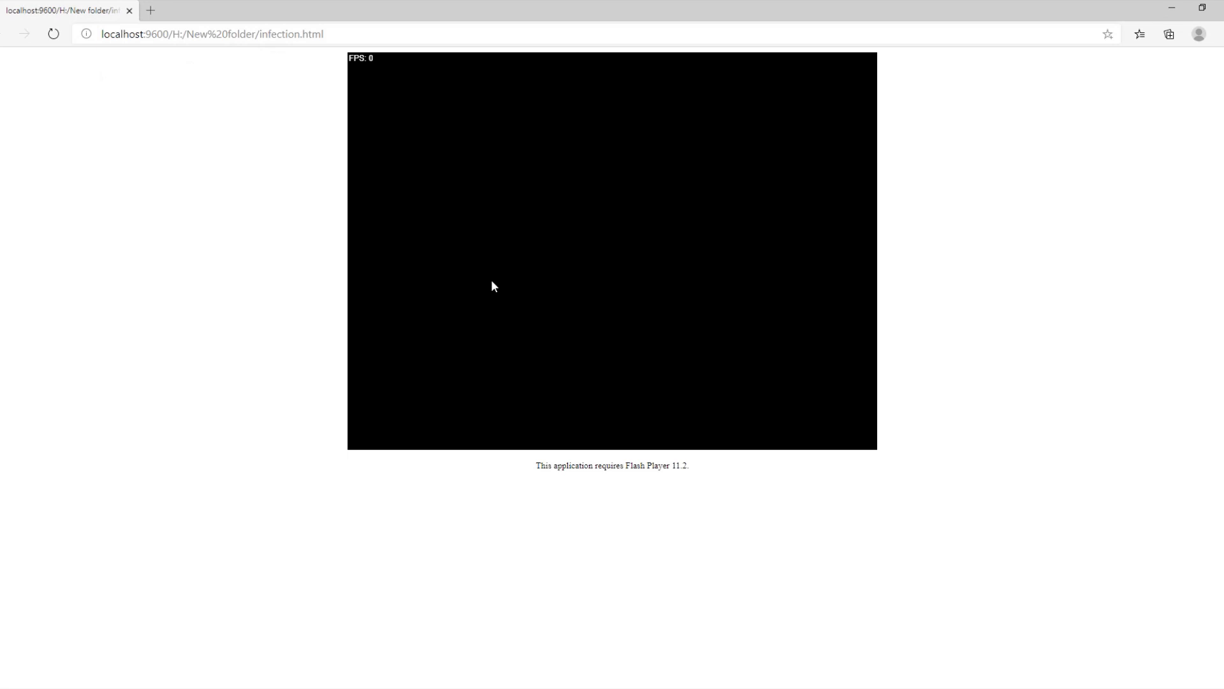
pyautogui.click(648, 244)
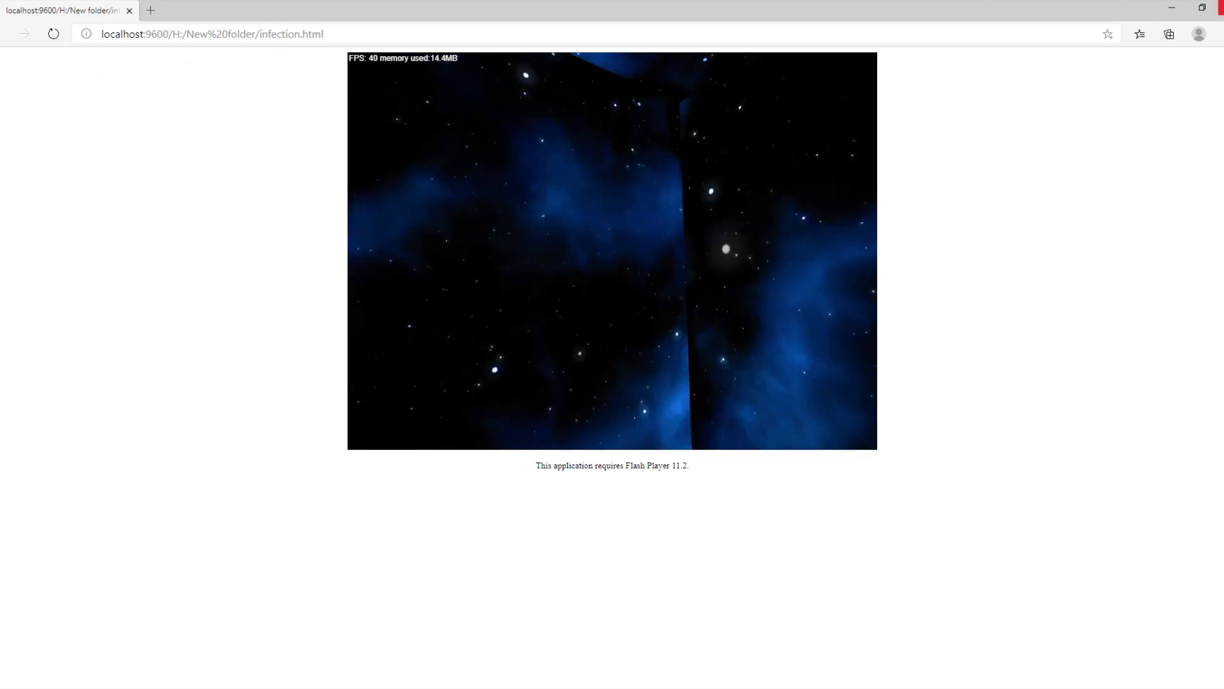
pyautogui.click(1222, 6)
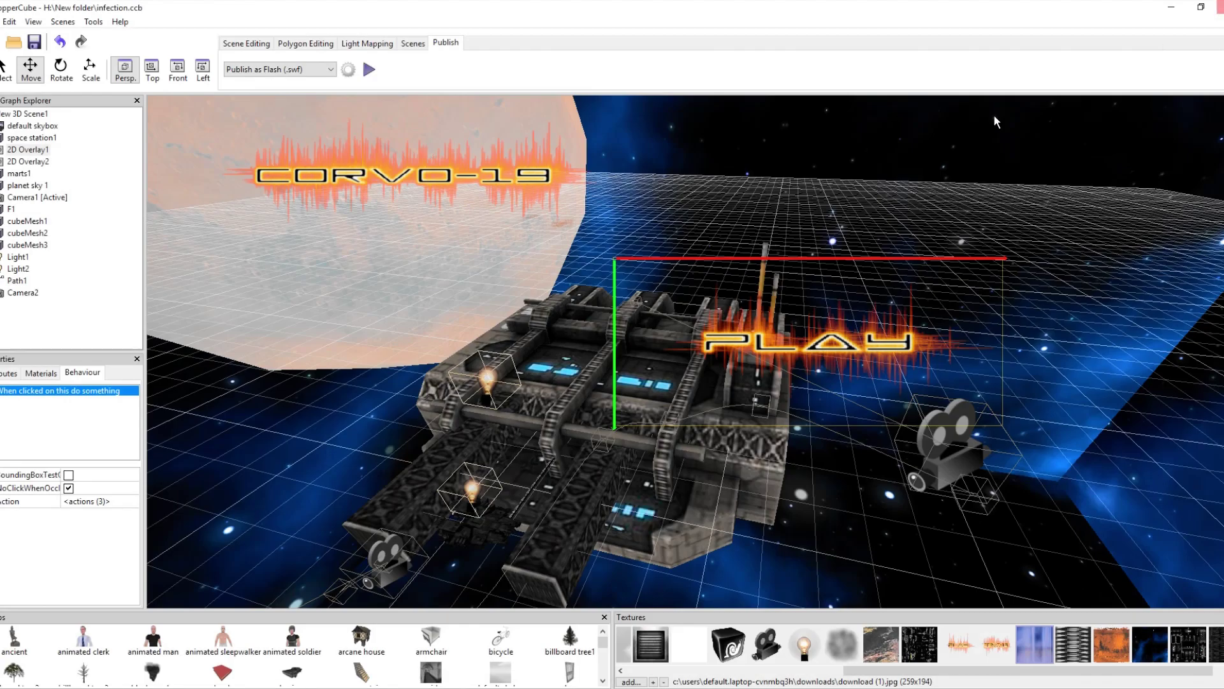
# Check Camera2's attributes and the settings of its Follow a Path behaviour, including the time needed
pyautogui.moveTo(638, 319); pyautogui.dragTo(253, 457)
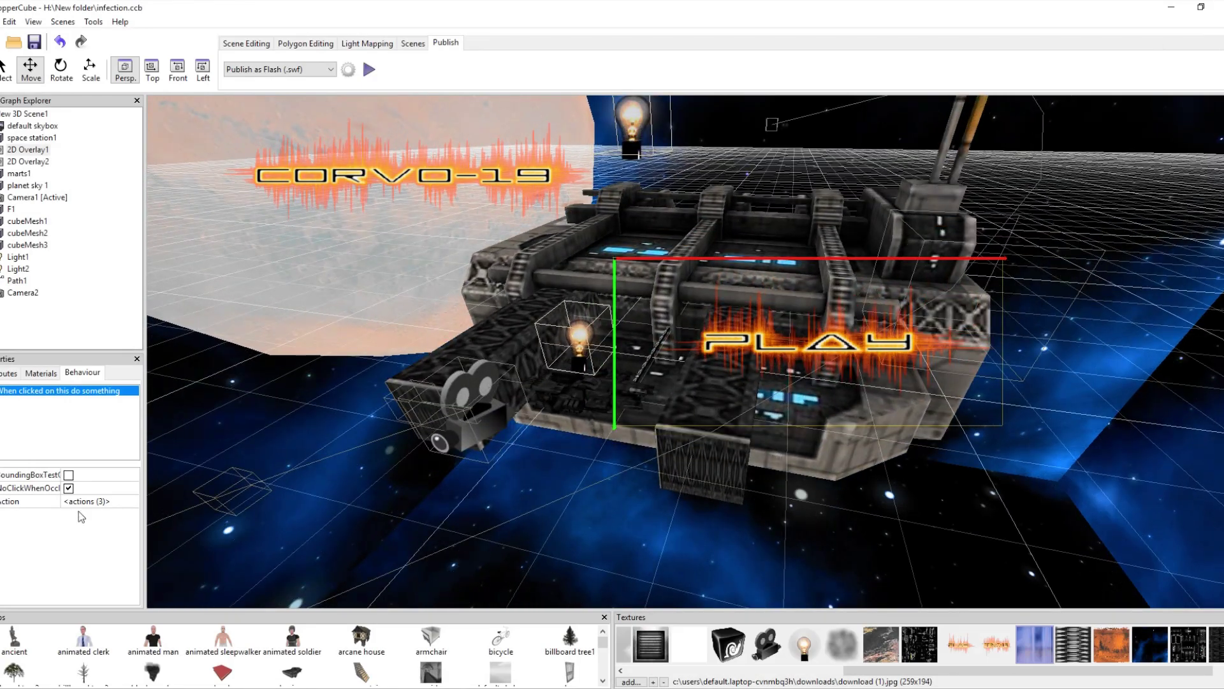
pyautogui.click(477, 427)
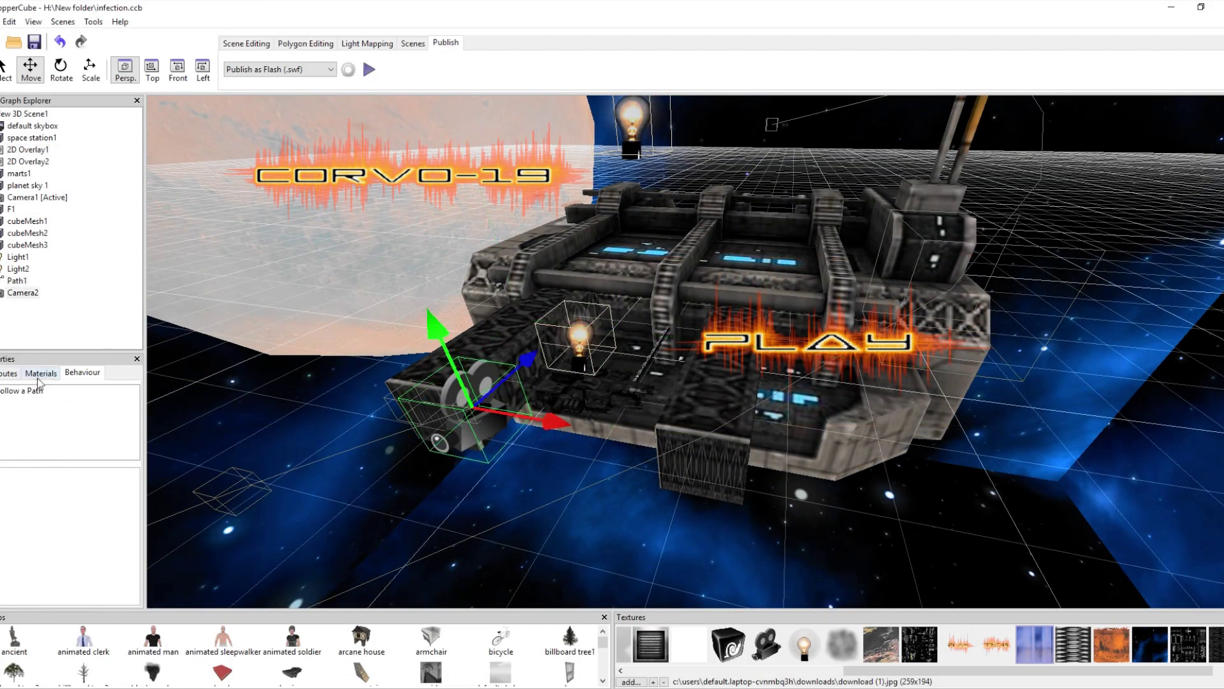
pyautogui.click(9, 374)
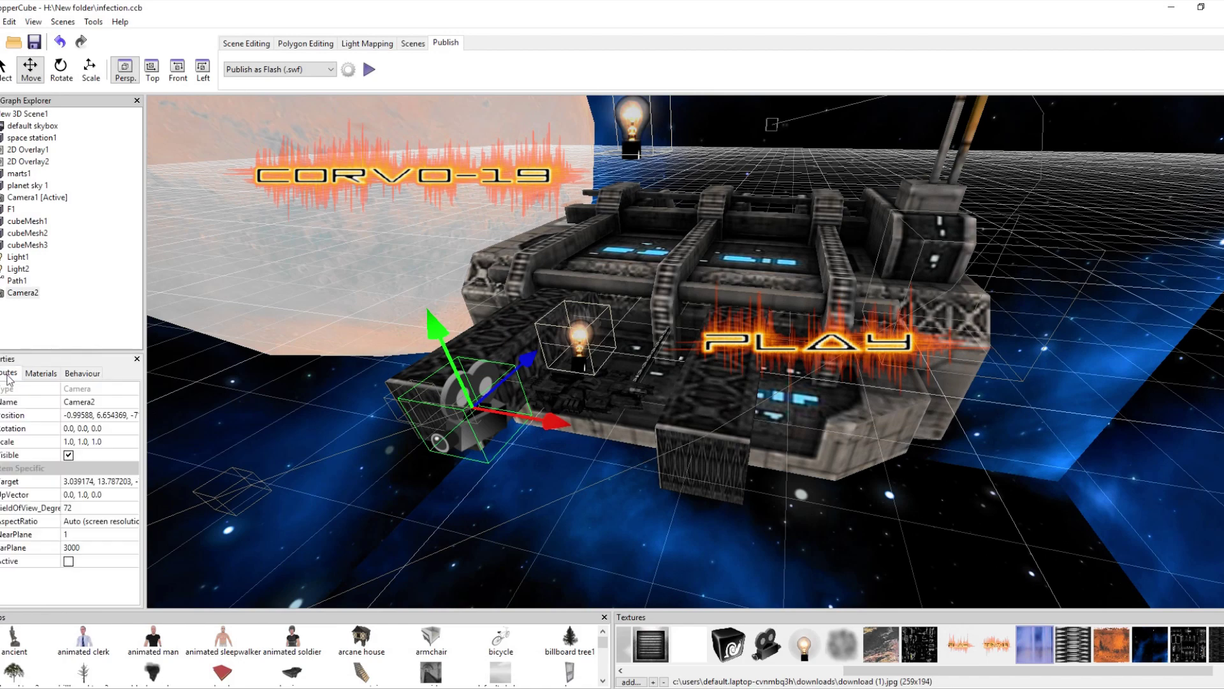
pyautogui.click(82, 374)
pyautogui.click(64, 392)
pyautogui.click(67, 488)
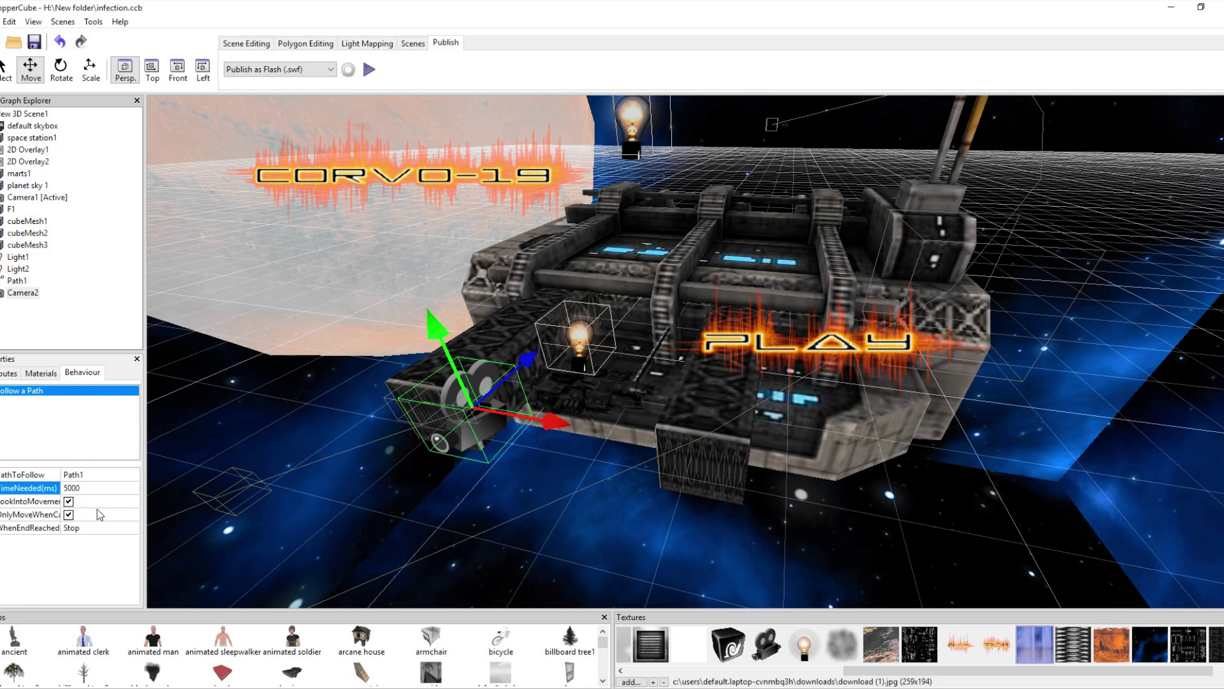
pyautogui.press('Return')
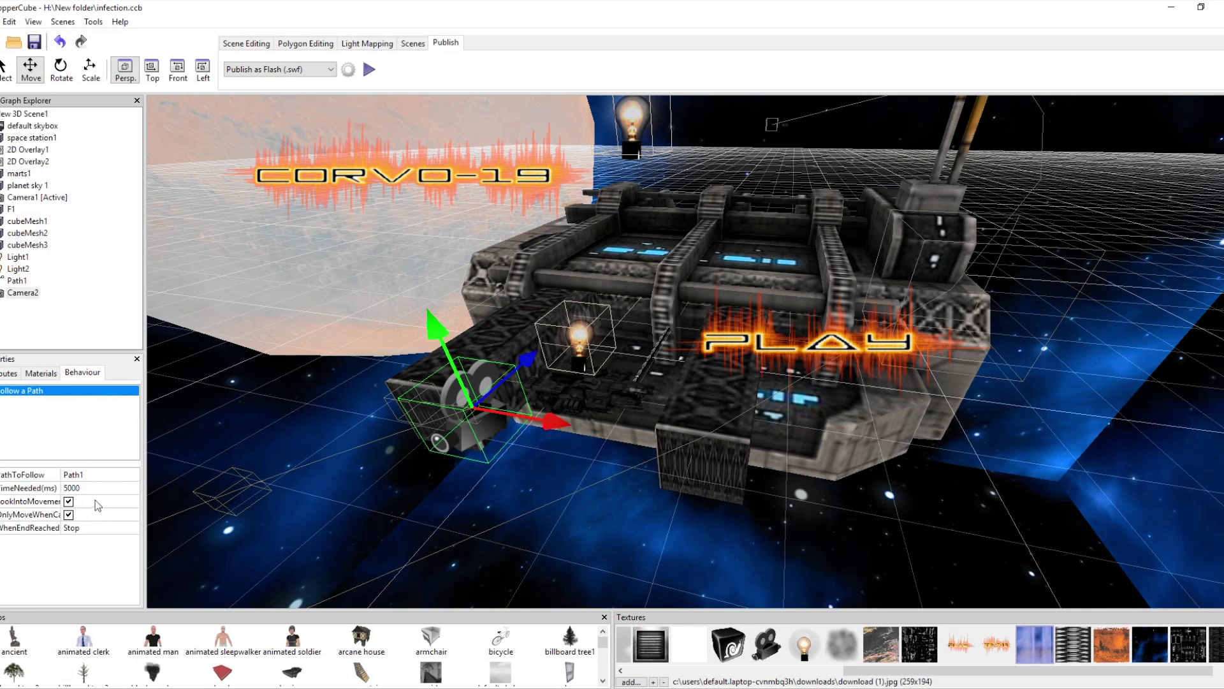
# Repeat the Flash browser test, allowing Flash and starting the Camera2 flight with PLAY, and close the browser
pyautogui.click(370, 70)
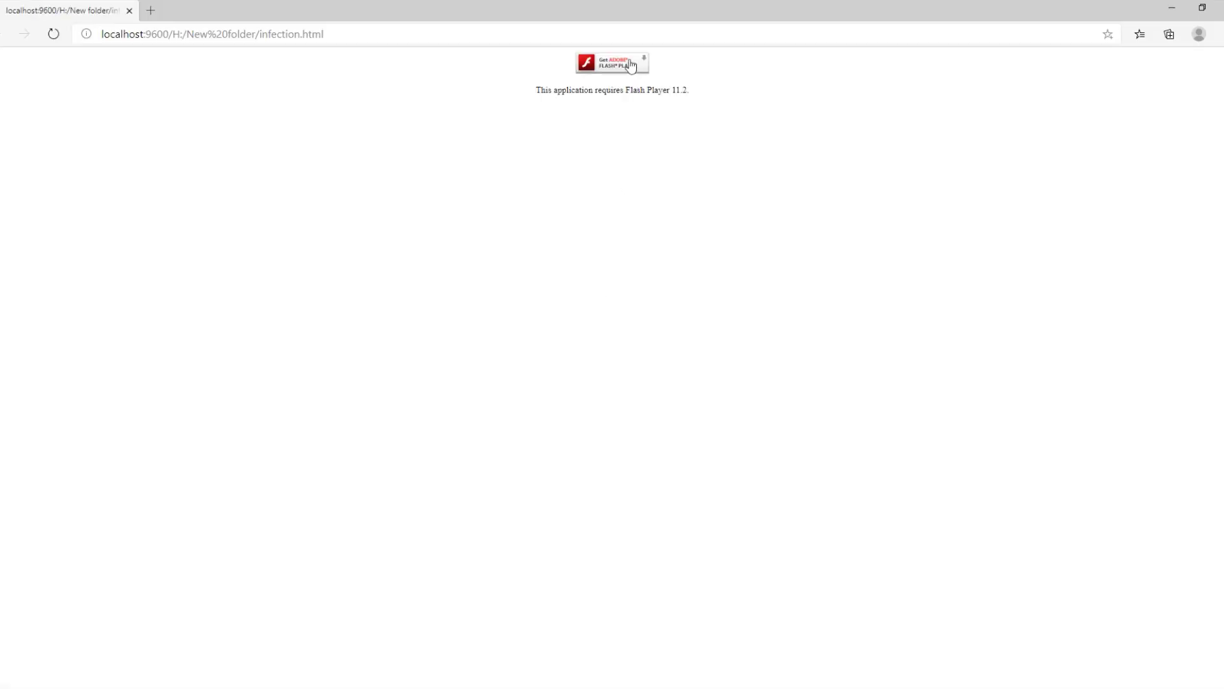
pyautogui.click(631, 67)
pyautogui.click(203, 105)
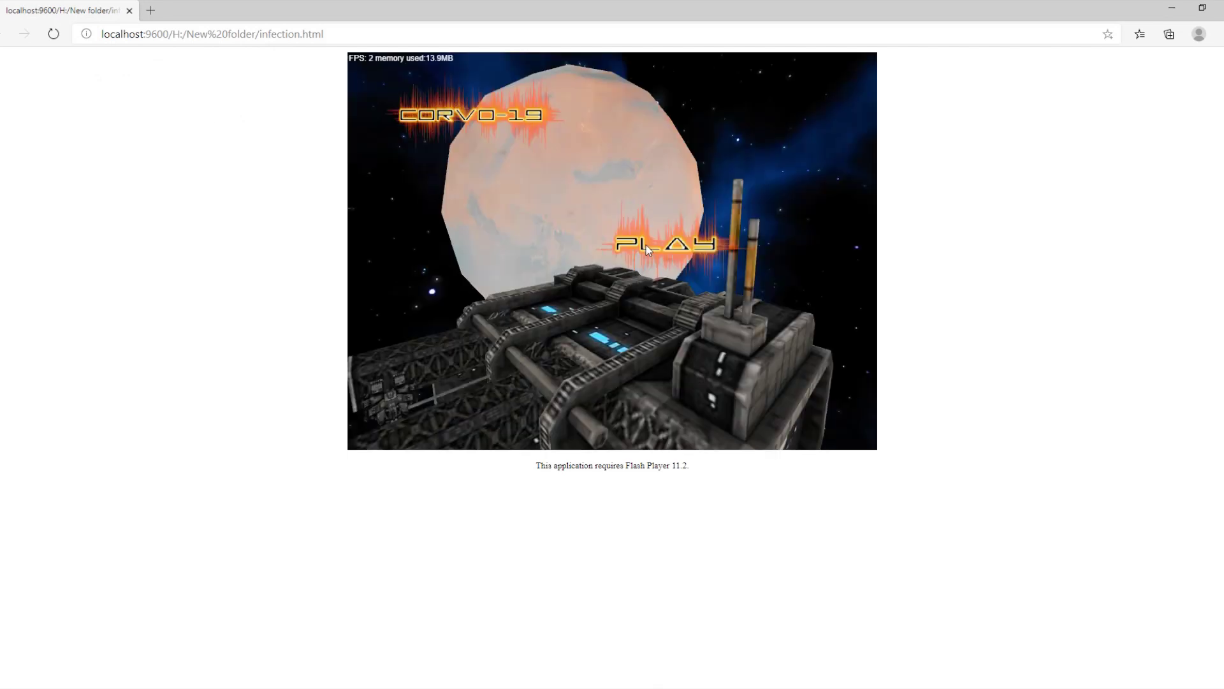
pyautogui.click(646, 245)
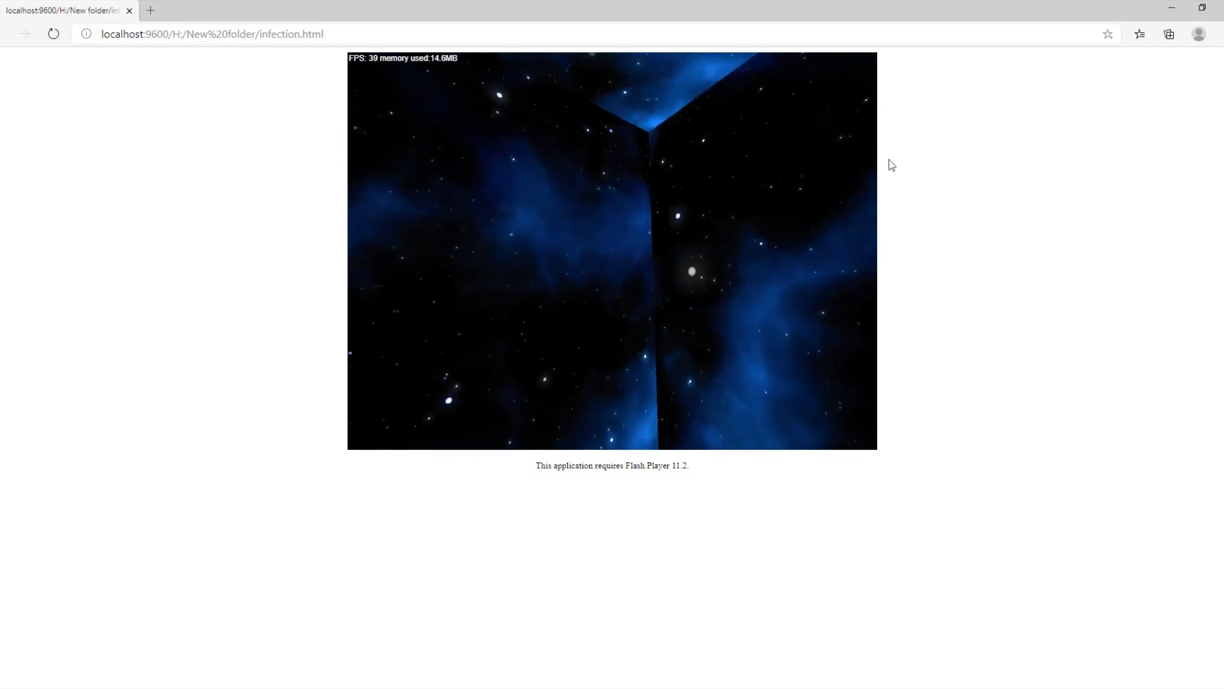
pyautogui.hotkey('alt', 'F4')
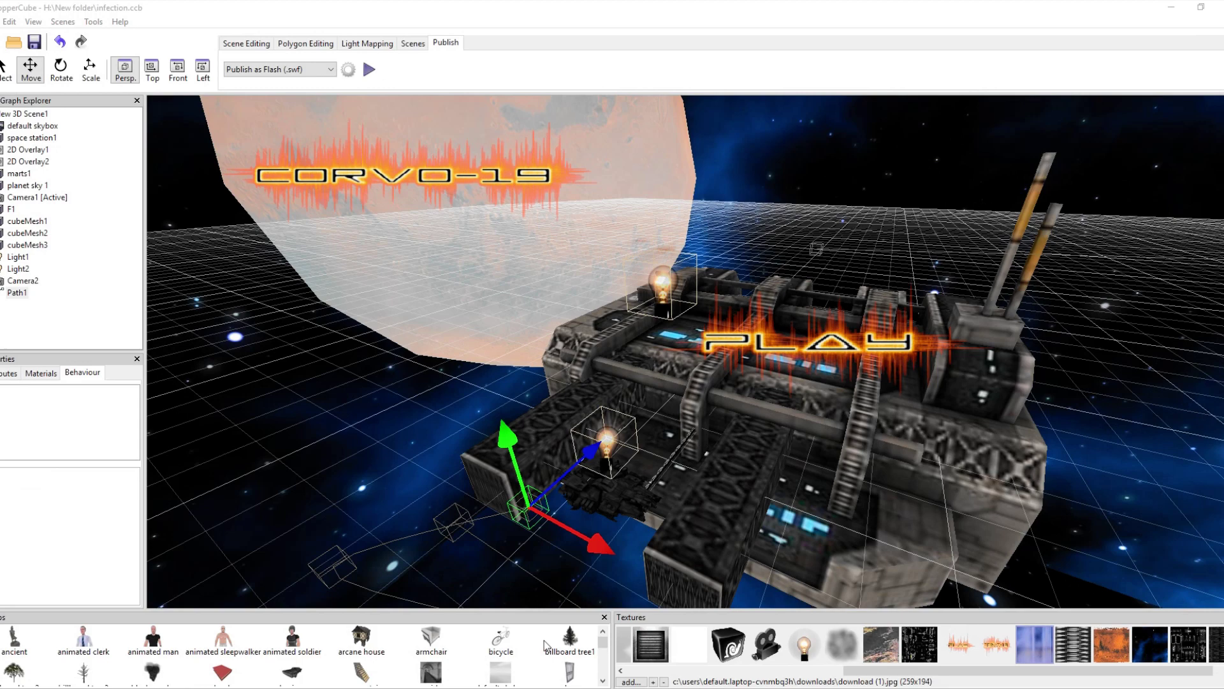
# Test the Camera2 flight along the revised Path1 in the browser, allowing Flash and starting it with PLAY
pyautogui.click(365, 72)
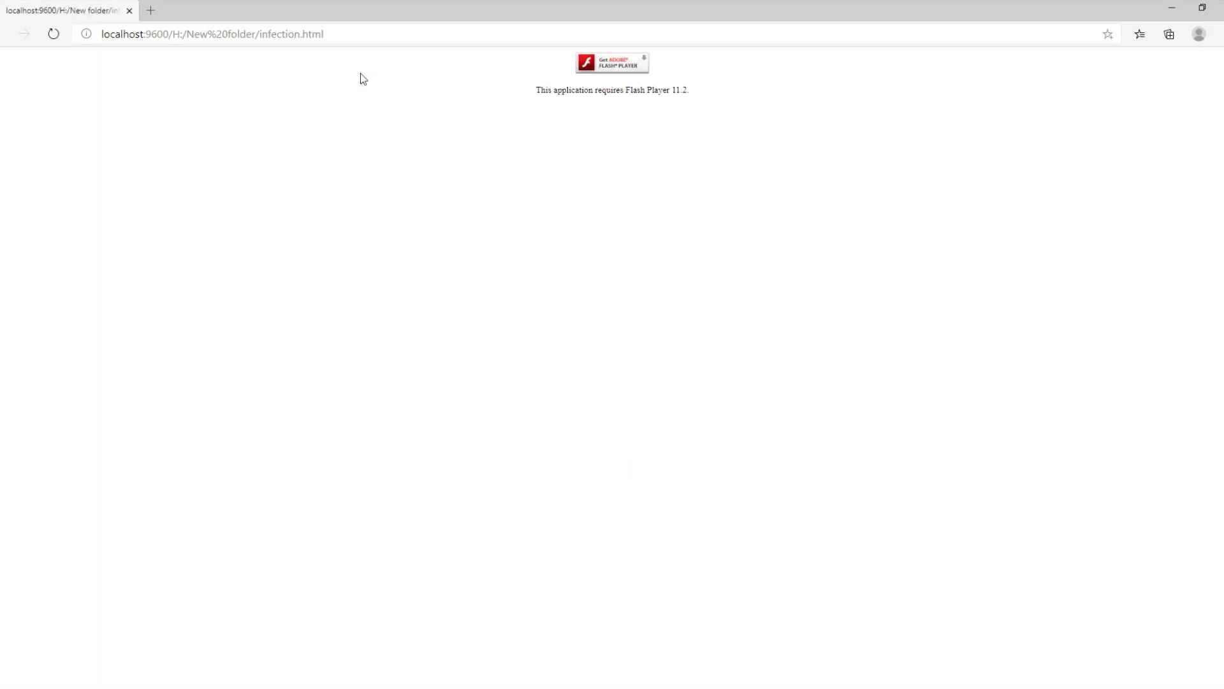
pyautogui.rightClick(359, 77)
pyautogui.click(634, 57)
pyautogui.click(199, 106)
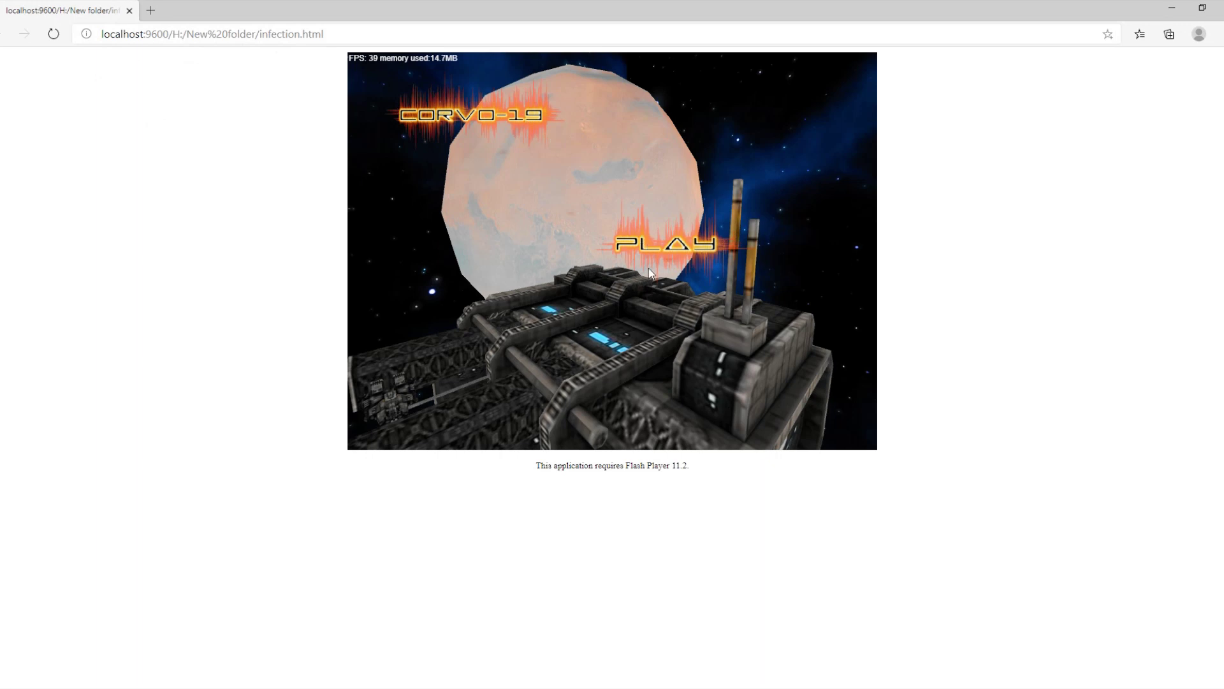
pyautogui.click(650, 246)
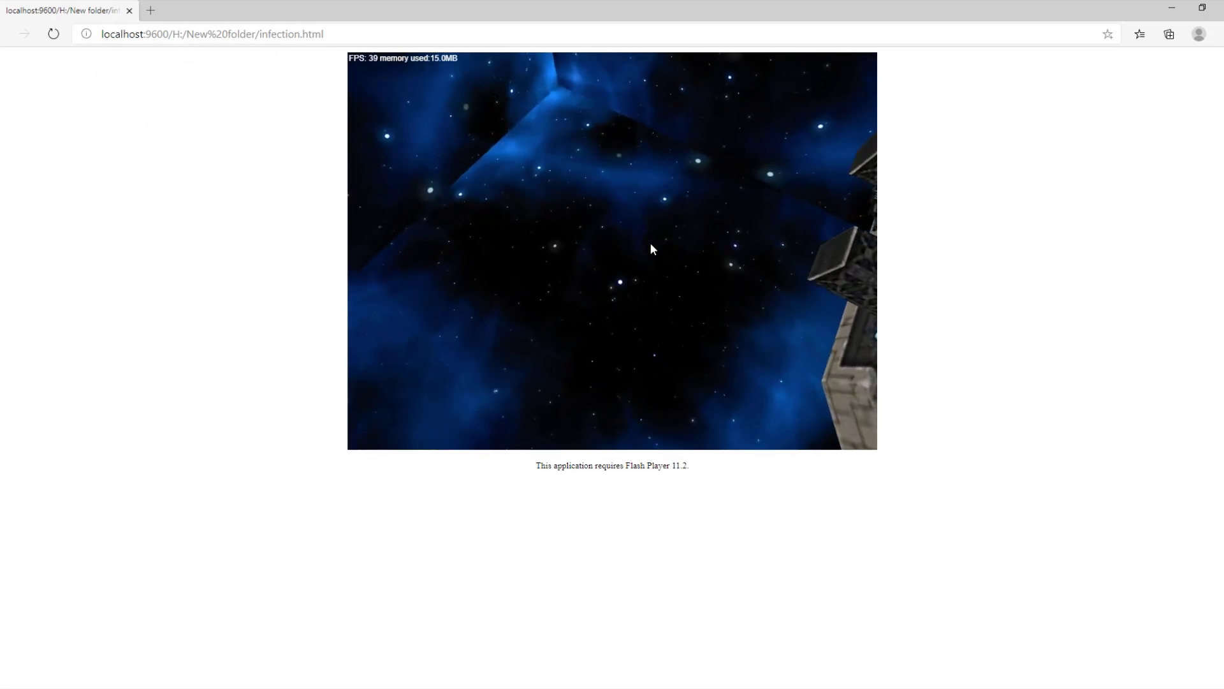